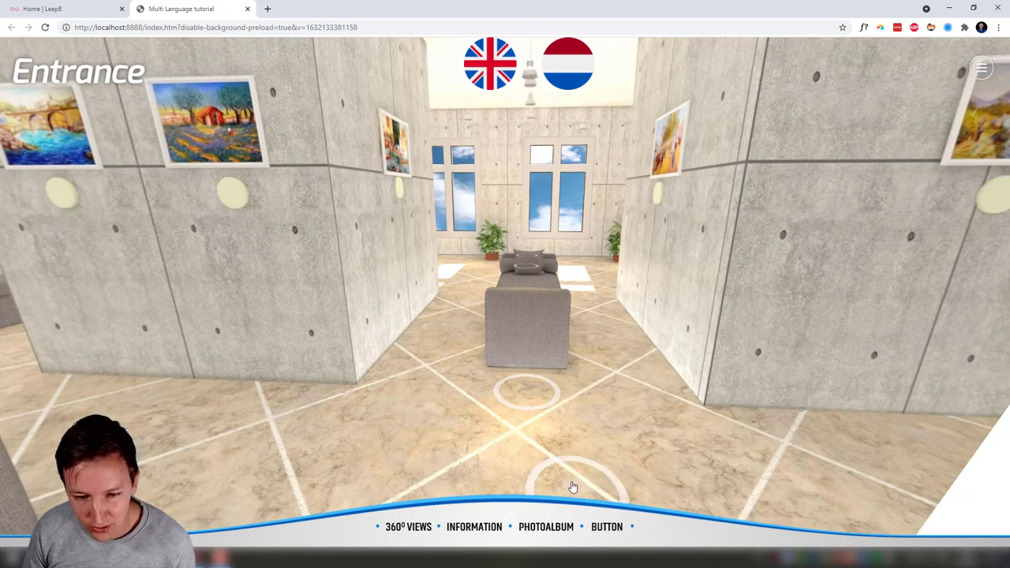
Step: Compare the Entrance panorama's title, bottom menu and baked-in image text in Dutch and English in the published tour
click(530, 393)
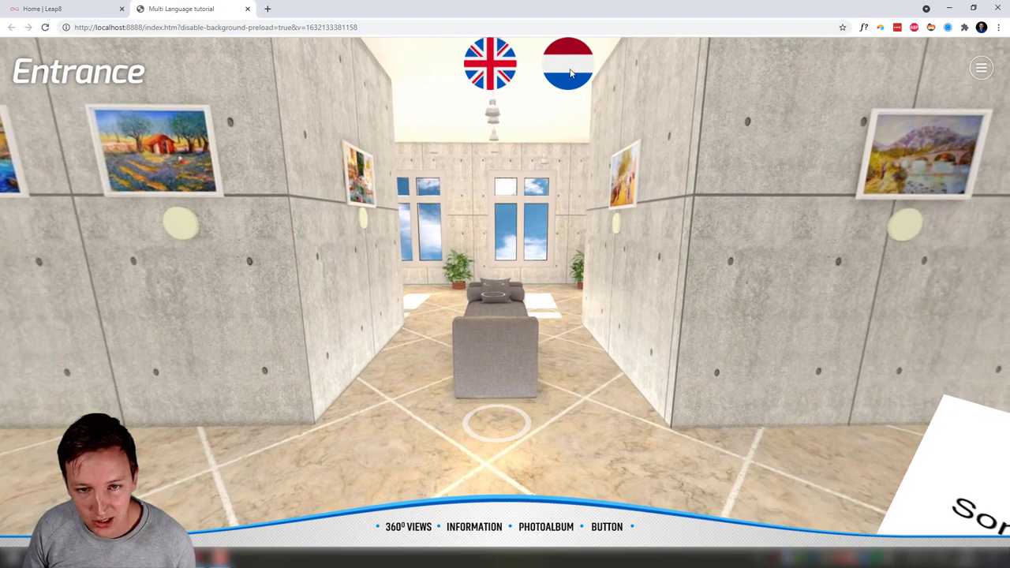
click(569, 70)
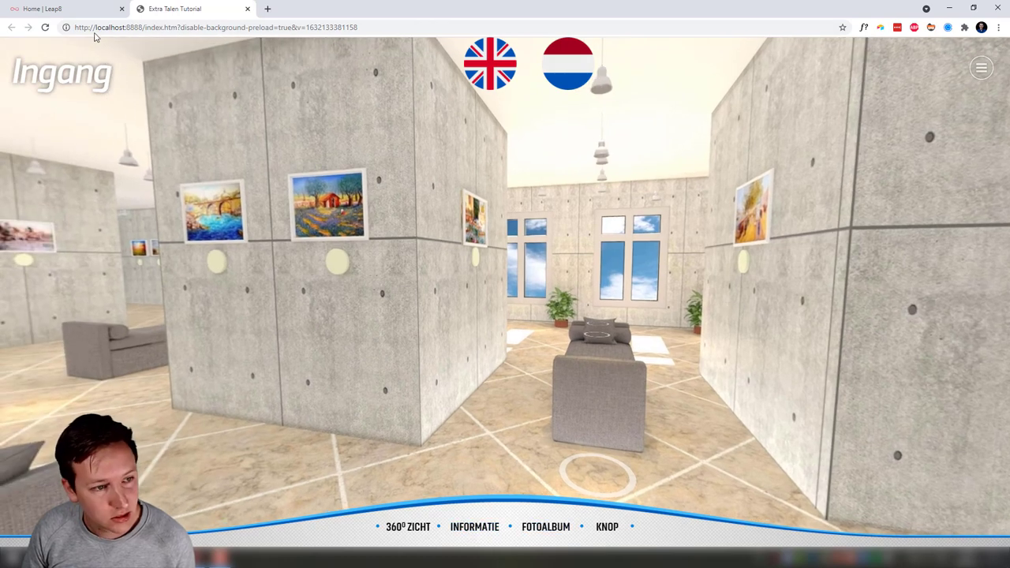
click(483, 68)
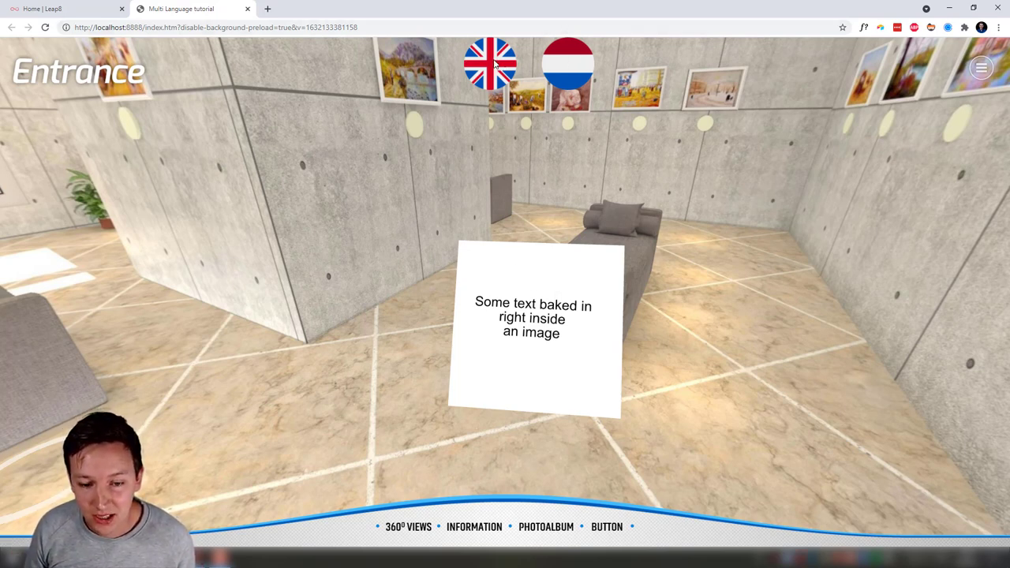
click(565, 61)
click(665, 422)
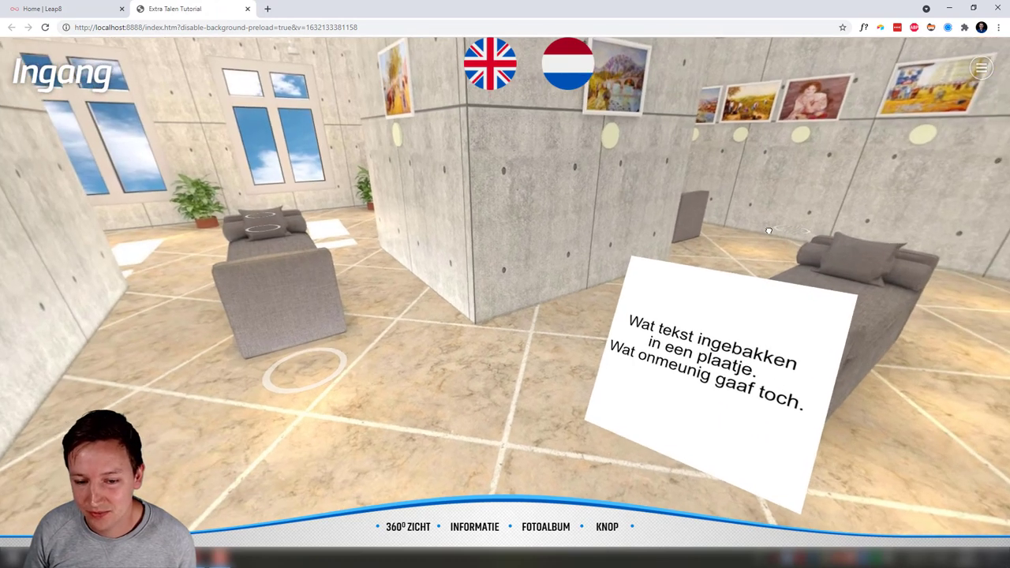
click(499, 75)
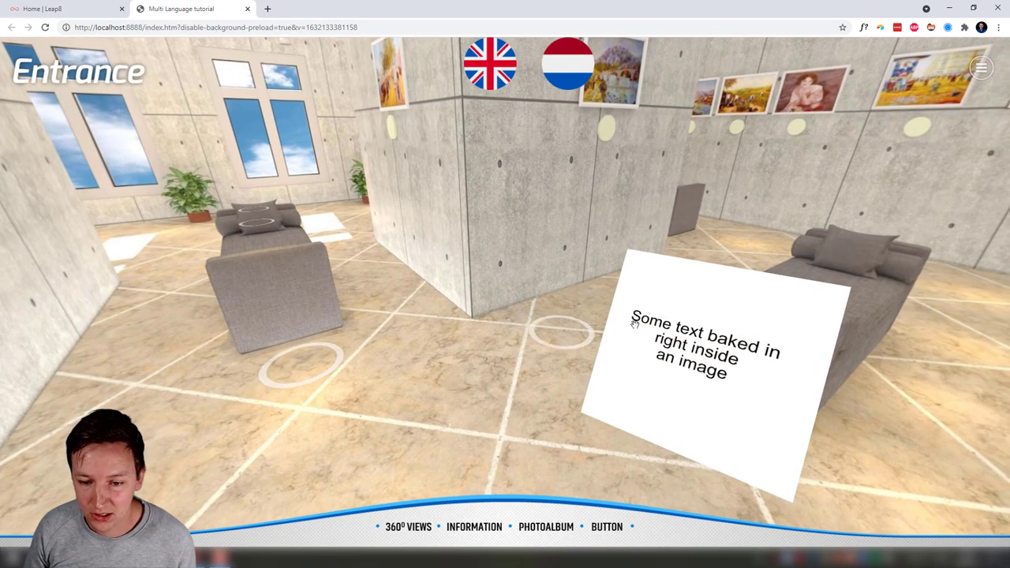
Step: Walk through the Venice and Paris panoramas in English and examine the baked-in image in each
click(306, 373)
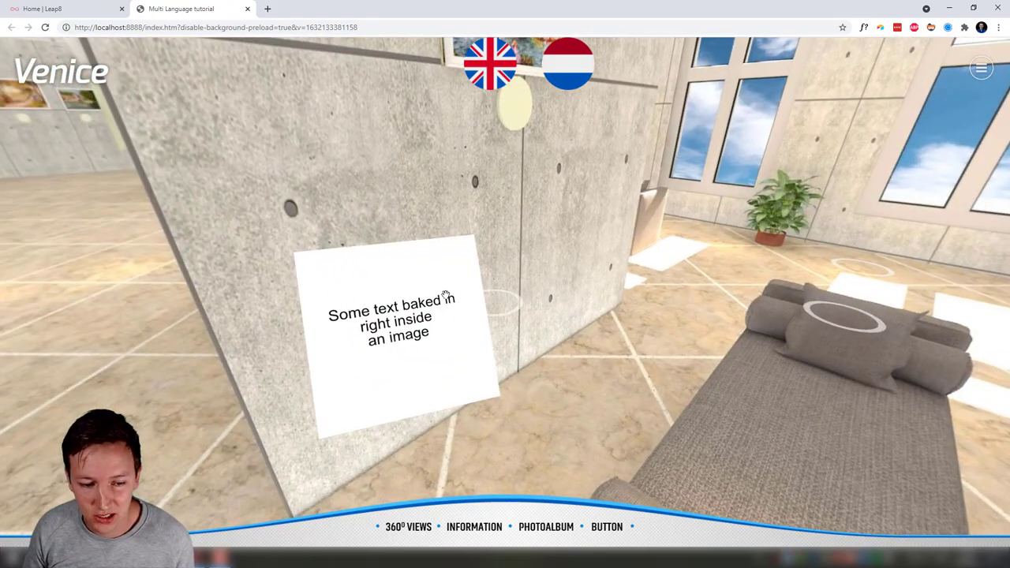
click(812, 371)
click(563, 323)
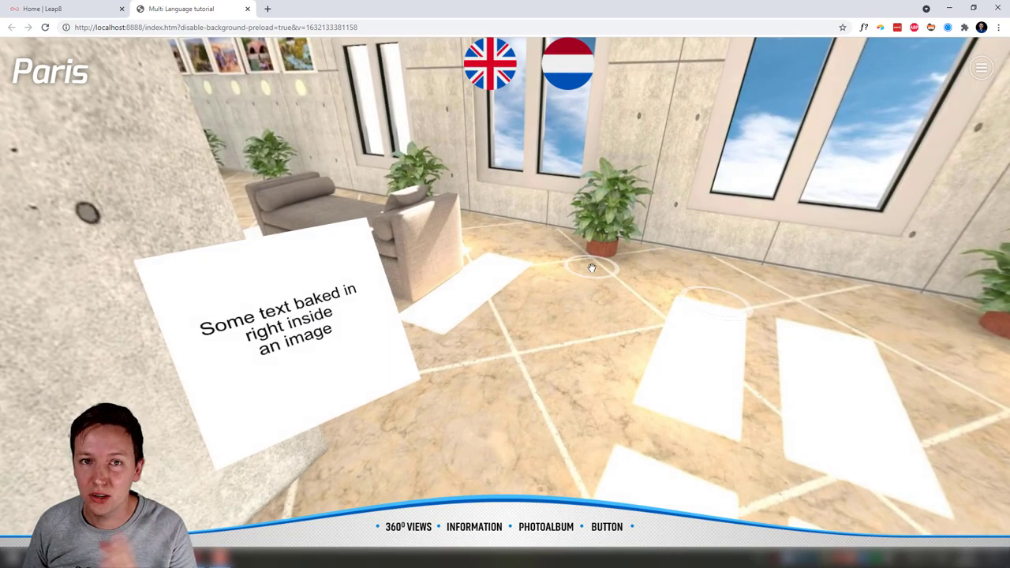
click(591, 266)
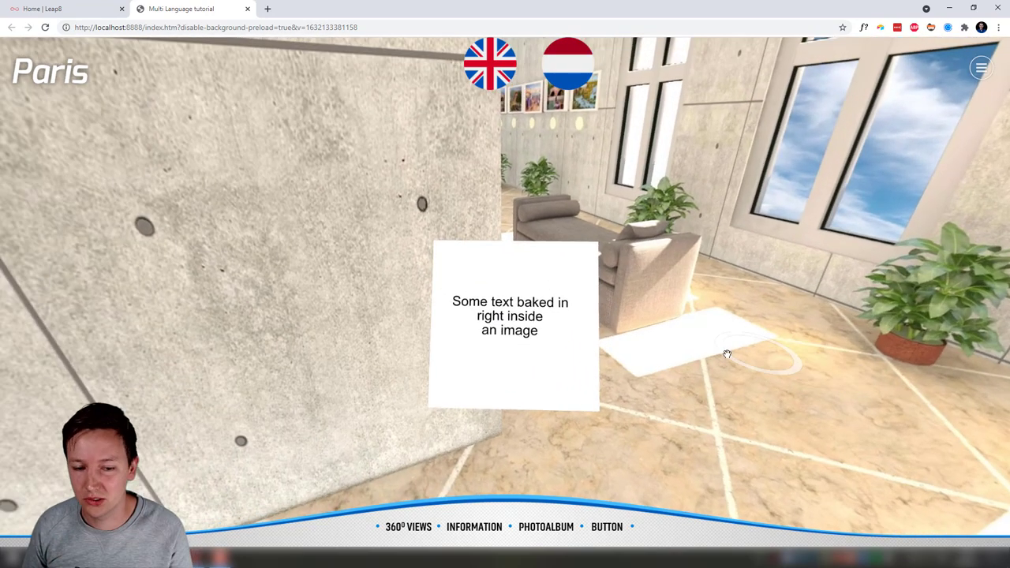
Step: Switch the tour to Dutch and walk from Paris through Venice back to the Entrance, checking the translated titles and images
click(569, 69)
click(502, 310)
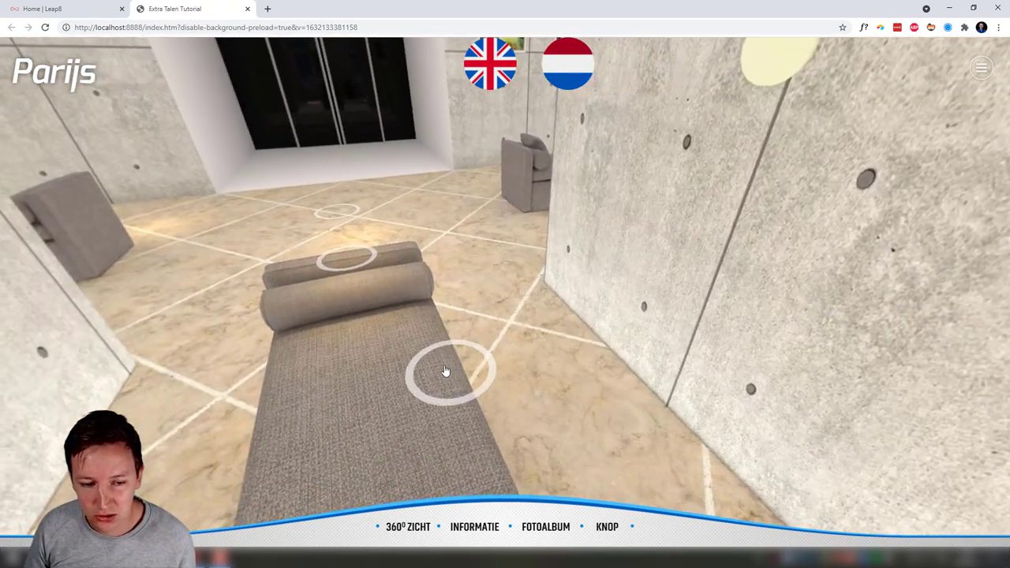
click(445, 371)
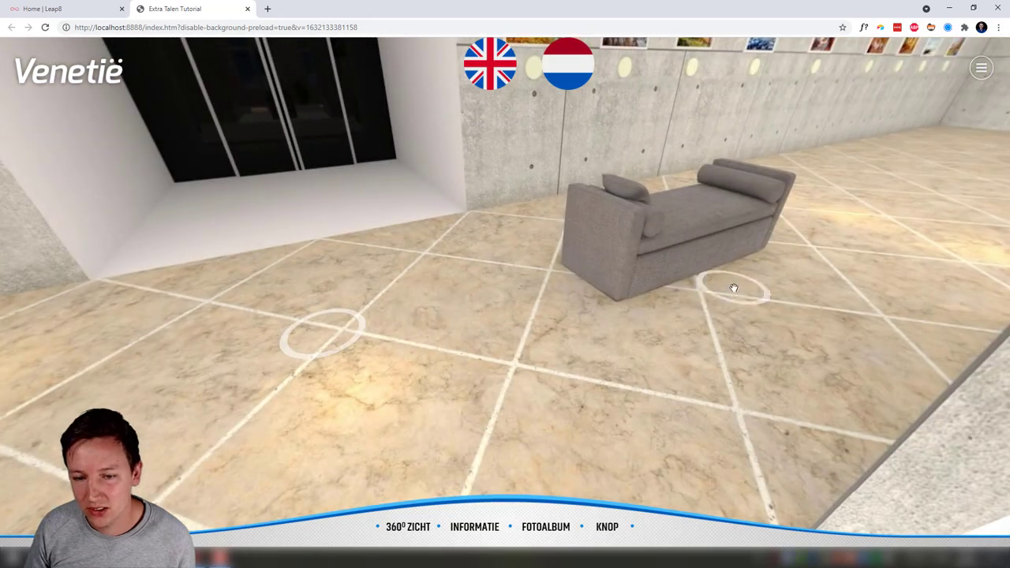
click(733, 287)
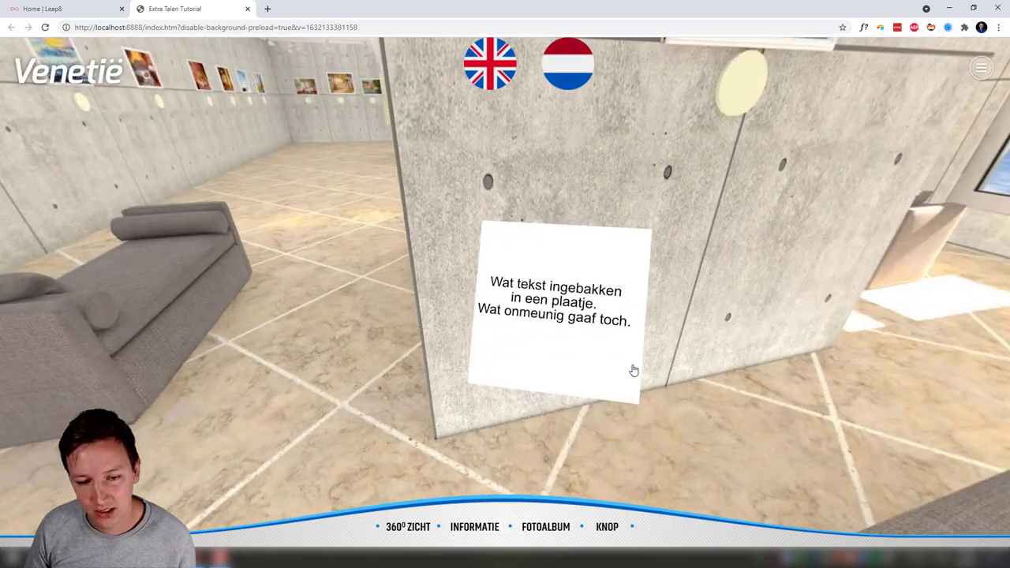
click(537, 309)
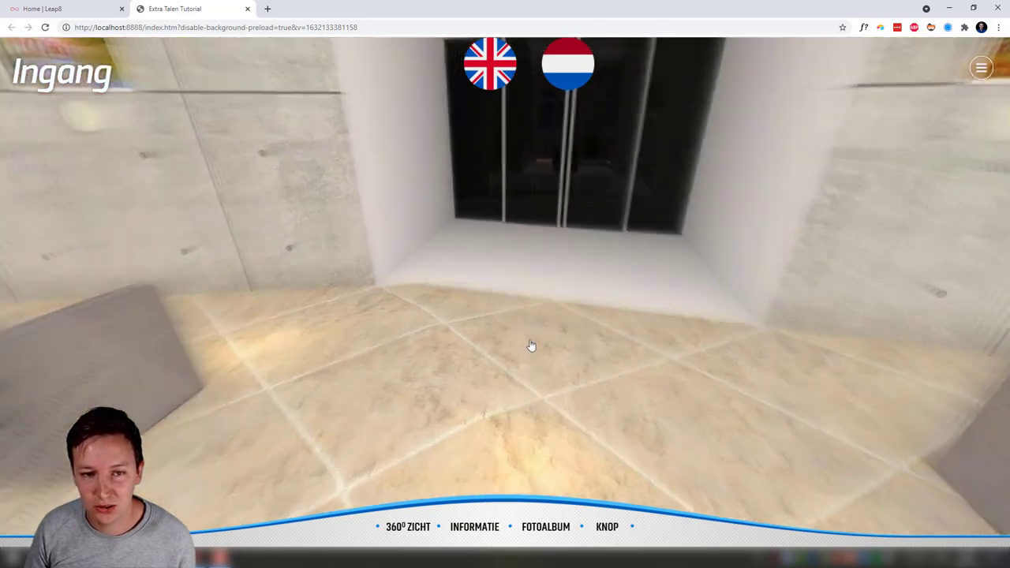
click(318, 260)
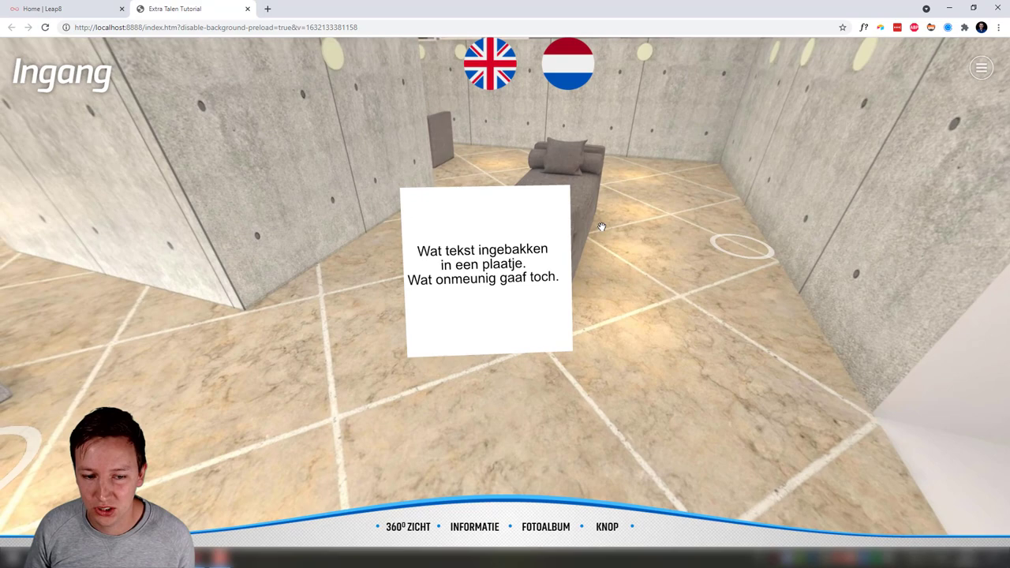
click(742, 246)
click(612, 316)
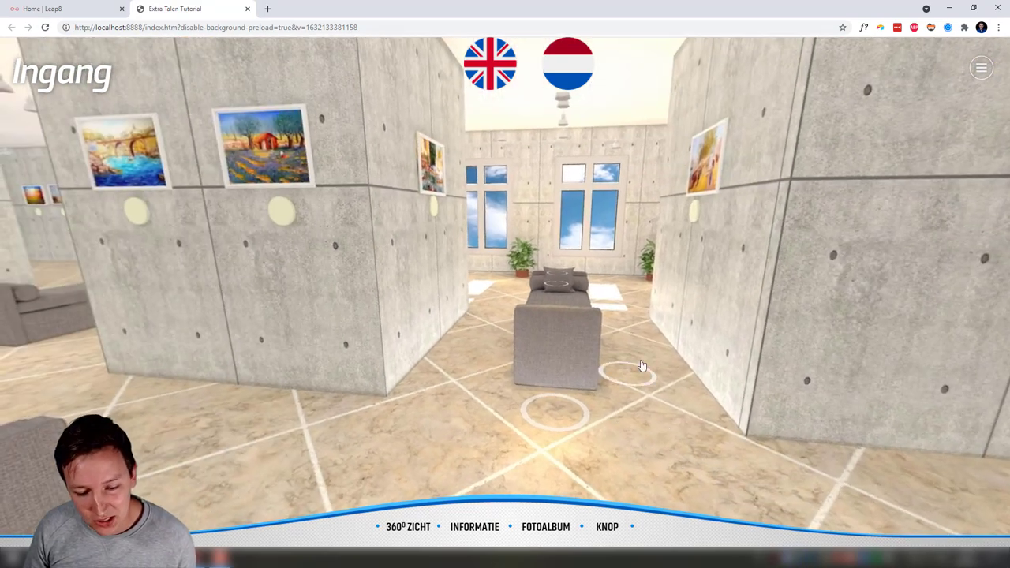
click(641, 365)
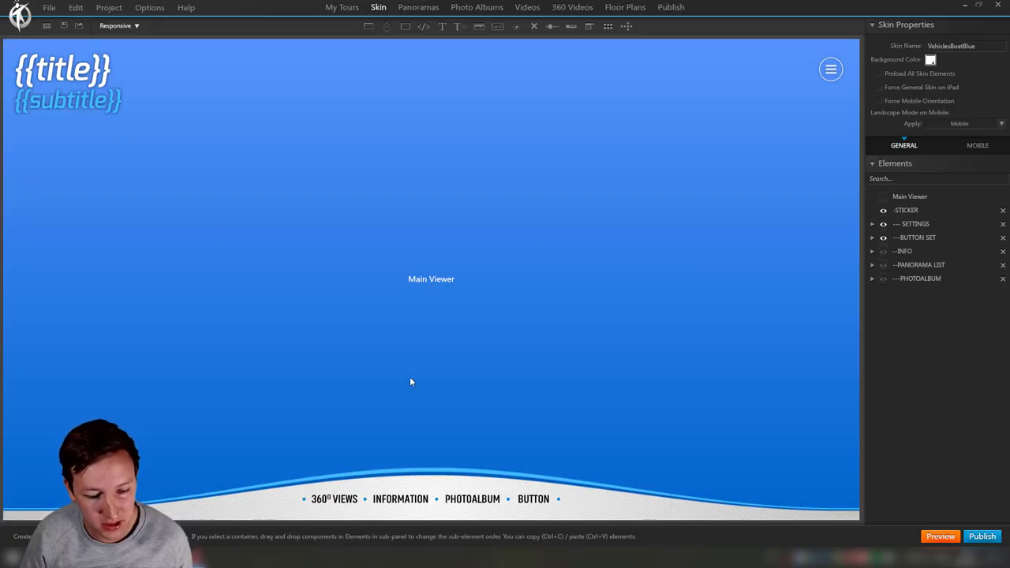
Step: Check the skin's title and main viewer elements, and open the hotspots of the Entrance panorama
click(41, 62)
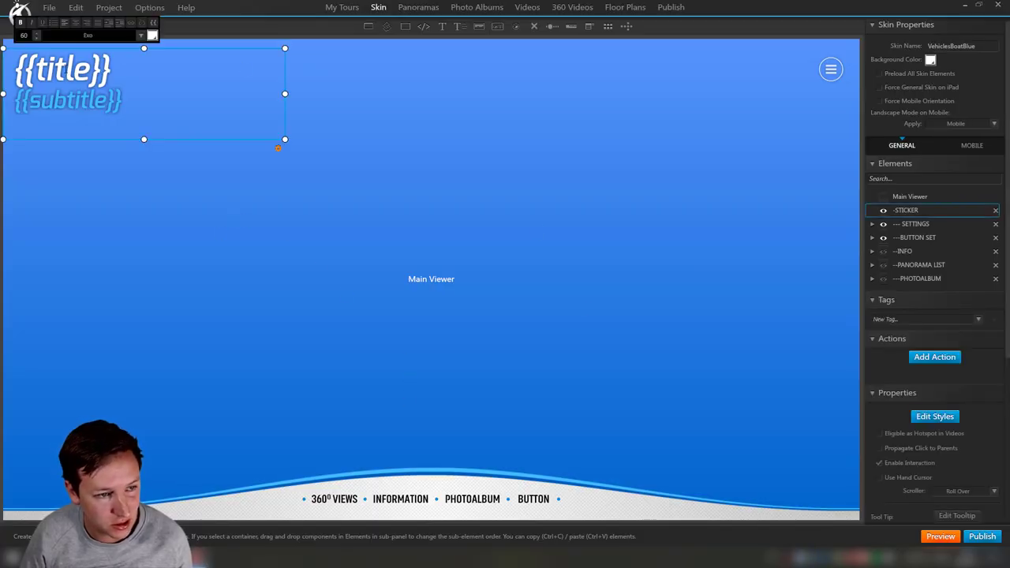
click(405, 70)
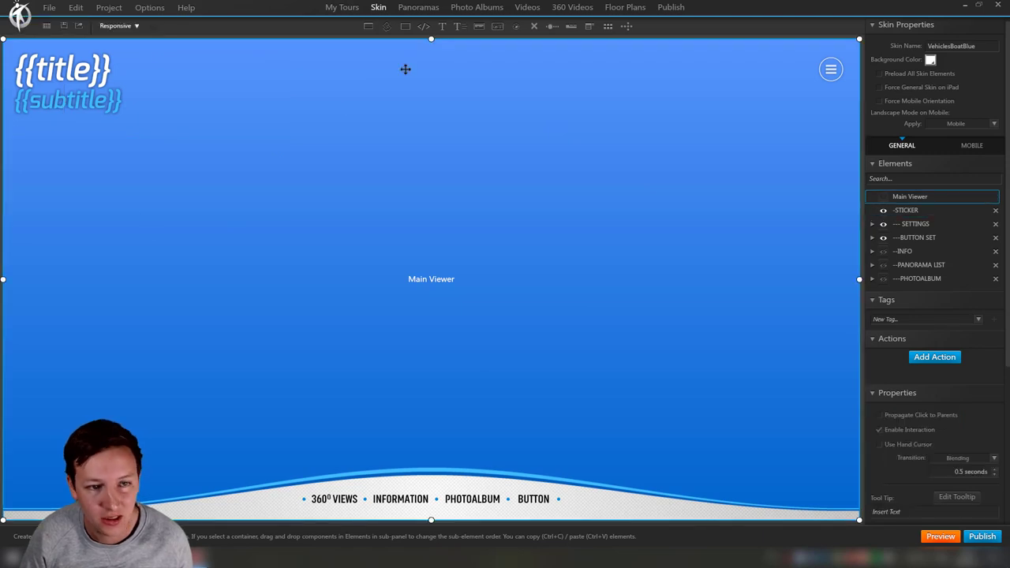
click(419, 8)
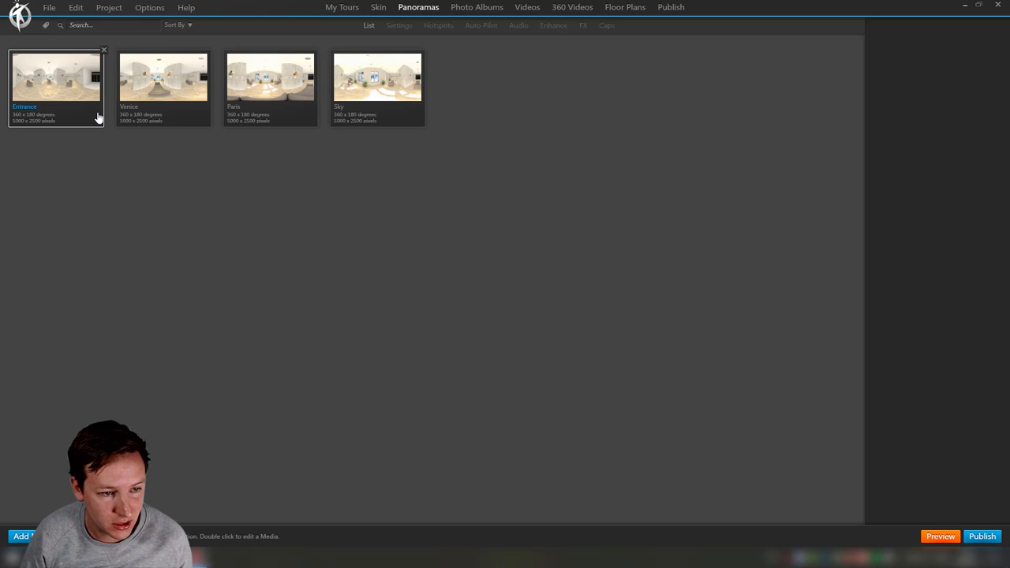
click(78, 95)
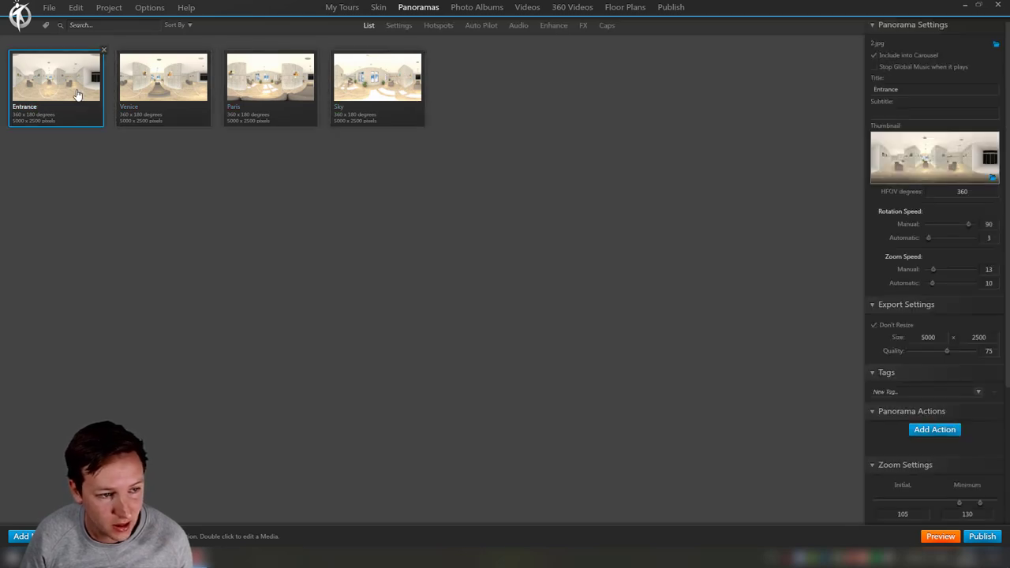
double_click(78, 95)
click(437, 25)
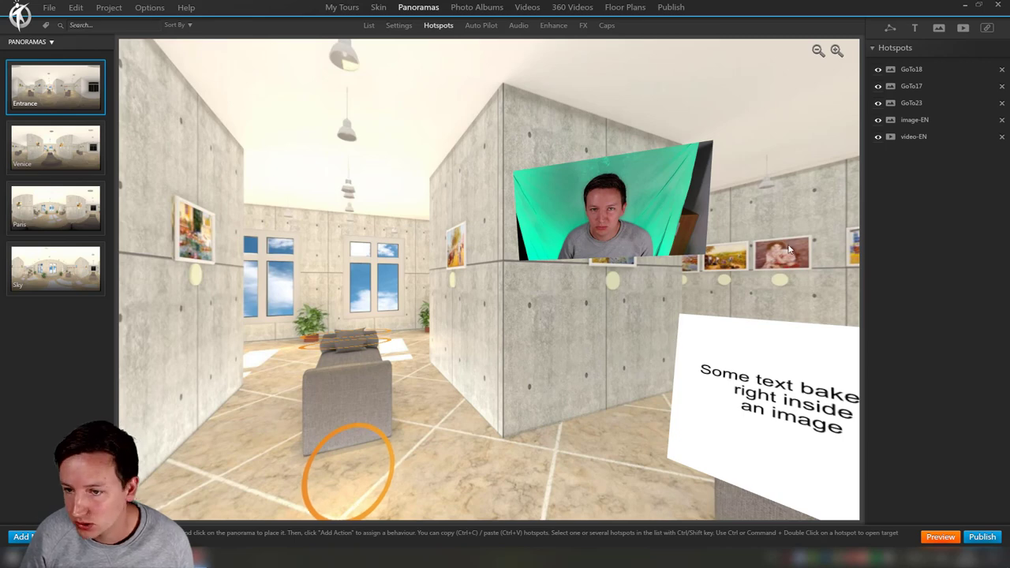
Step: Examine the image-EN and video-EN hotspots placed in the Entrance panorama
click(911, 119)
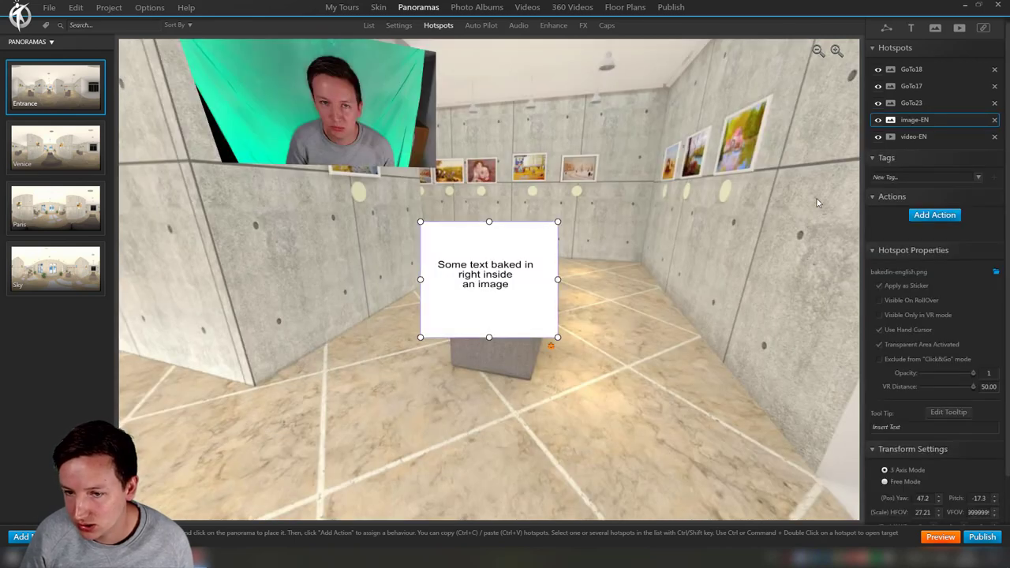
click(915, 136)
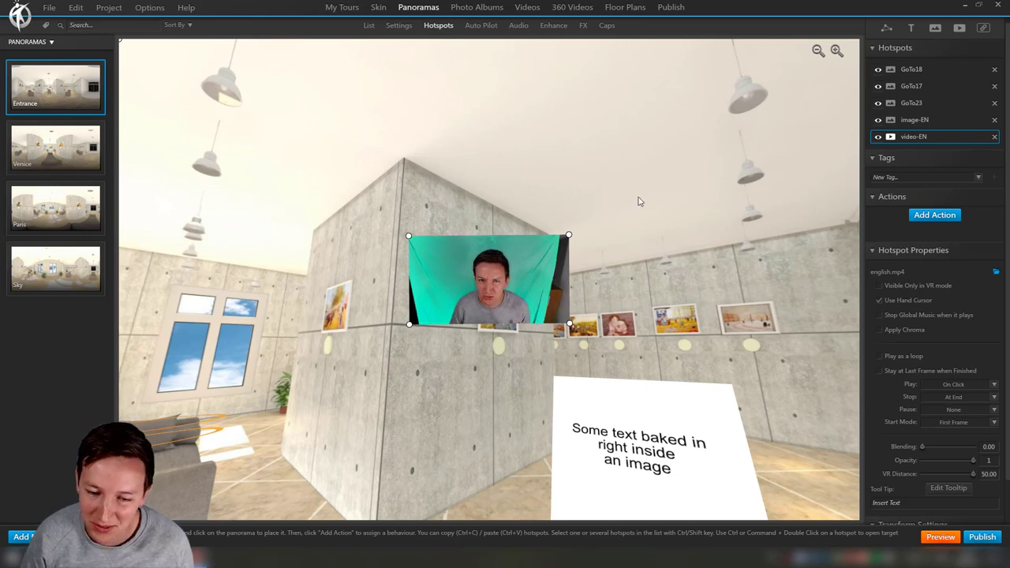
drag(472, 279, 369, 150)
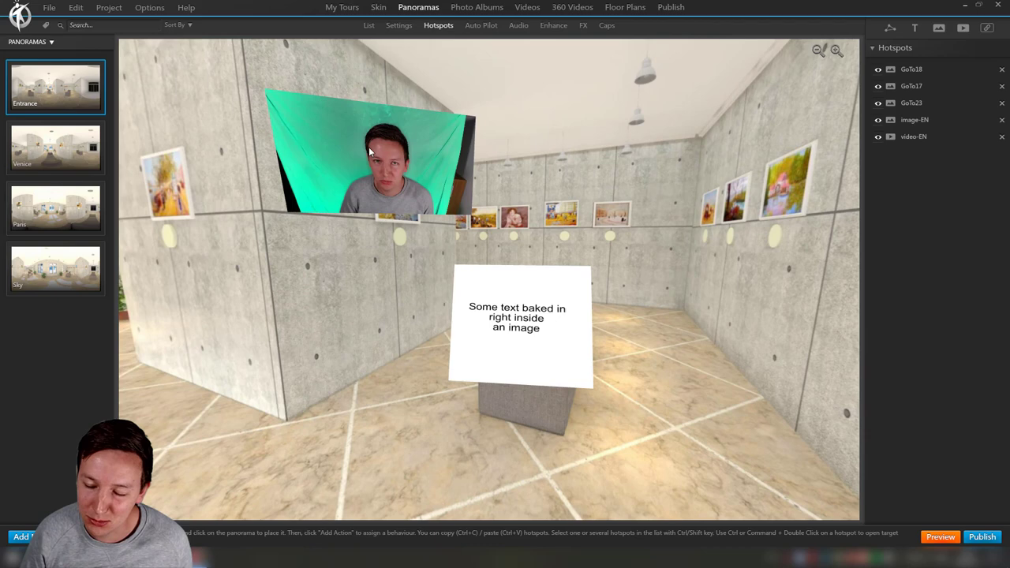
Step: Turn off language autodetection in the project's publishing language settings
click(671, 8)
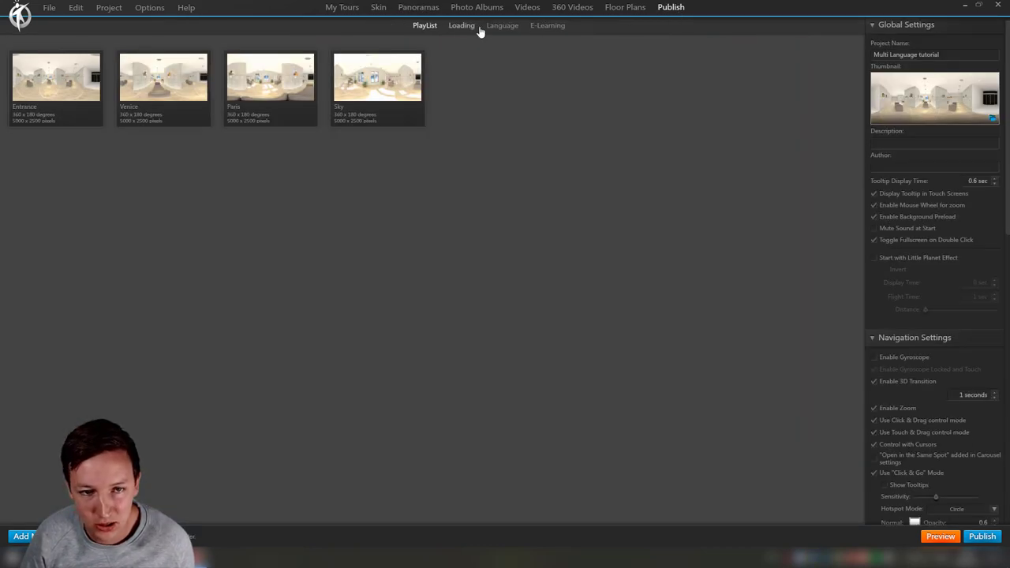
click(505, 26)
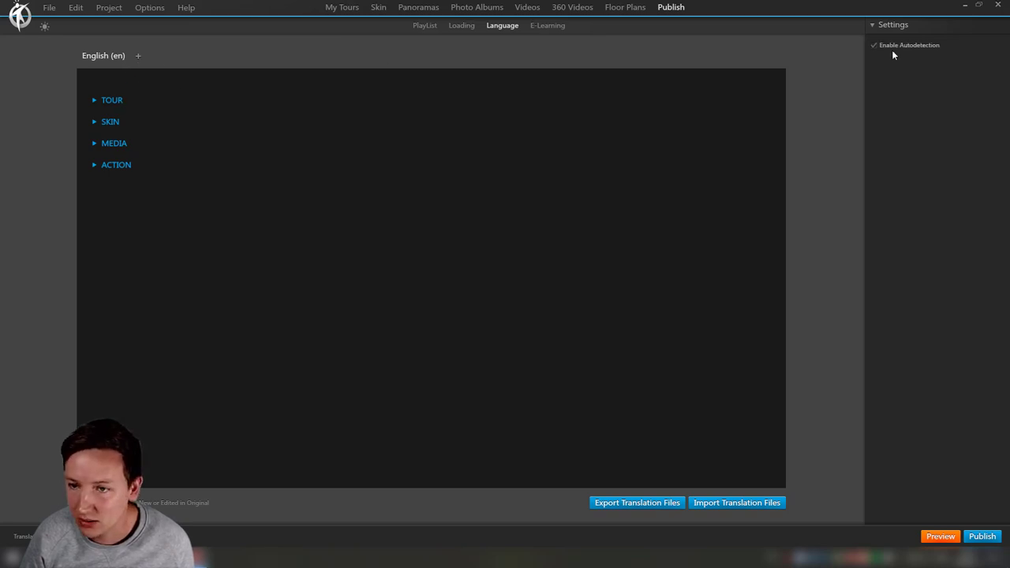
mouse_move(925, 45)
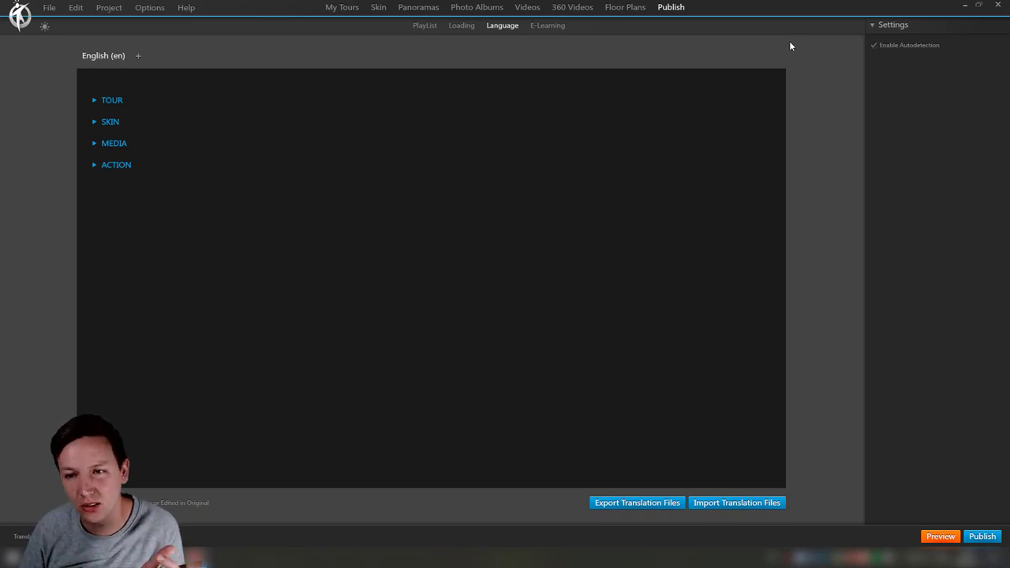
click(898, 45)
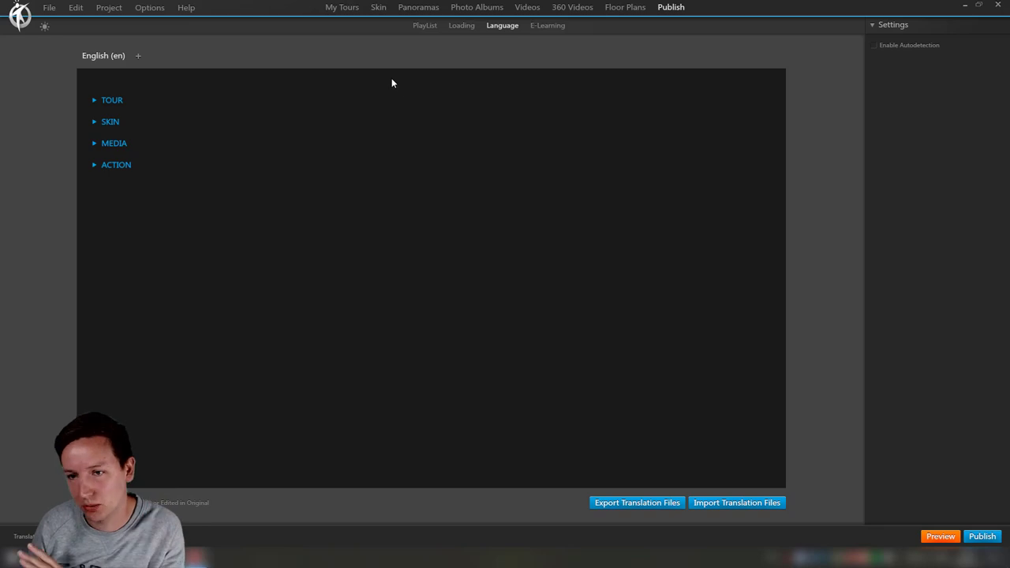
Step: Add Dutch as a tour language, with language nl - Nederlands and country NL - Nederland
click(138, 56)
click(520, 269)
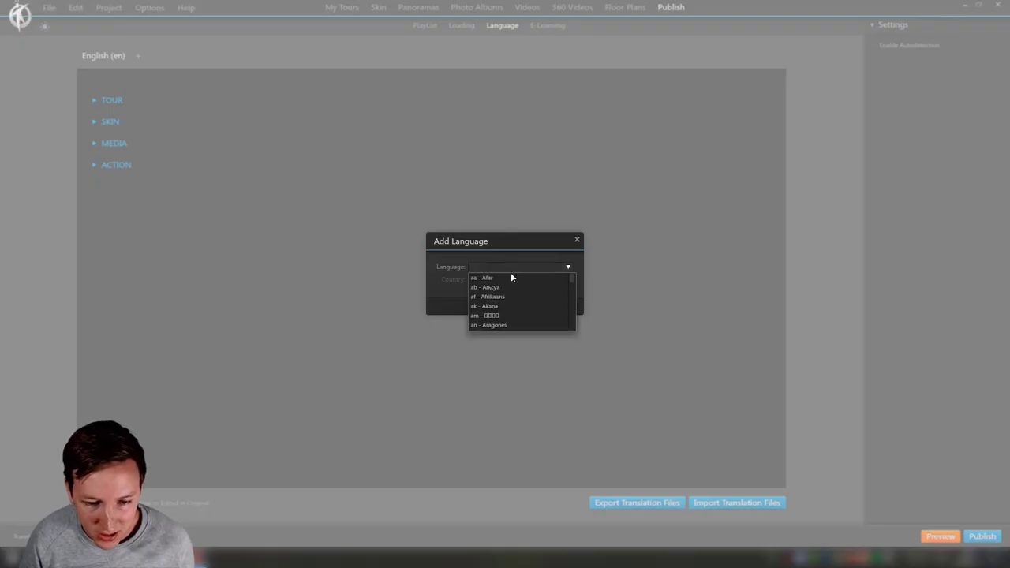
text(nd)
key(Down)
key(Down)
key(Down)
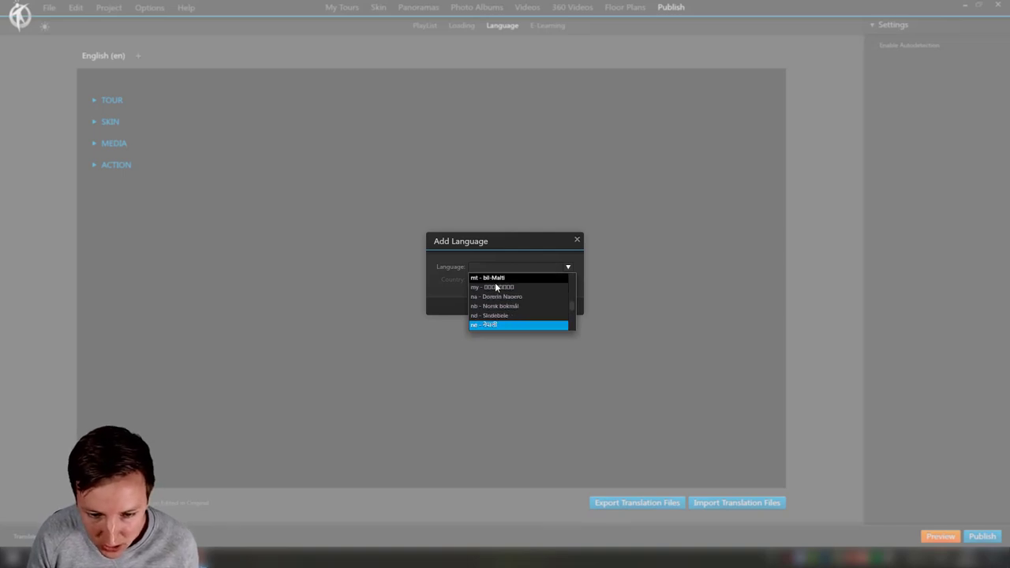
key(Return)
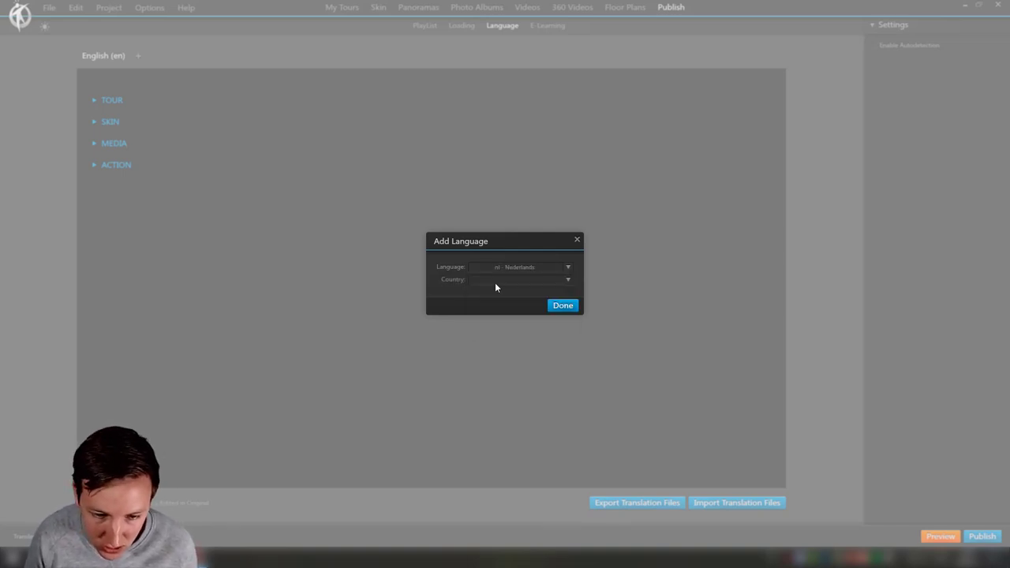
click(494, 283)
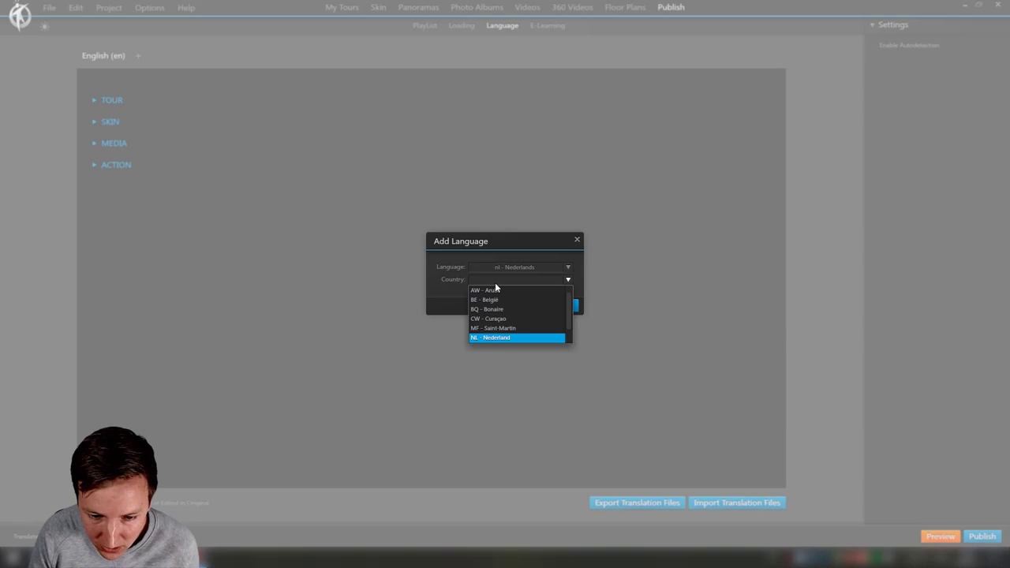
key(Return)
click(561, 305)
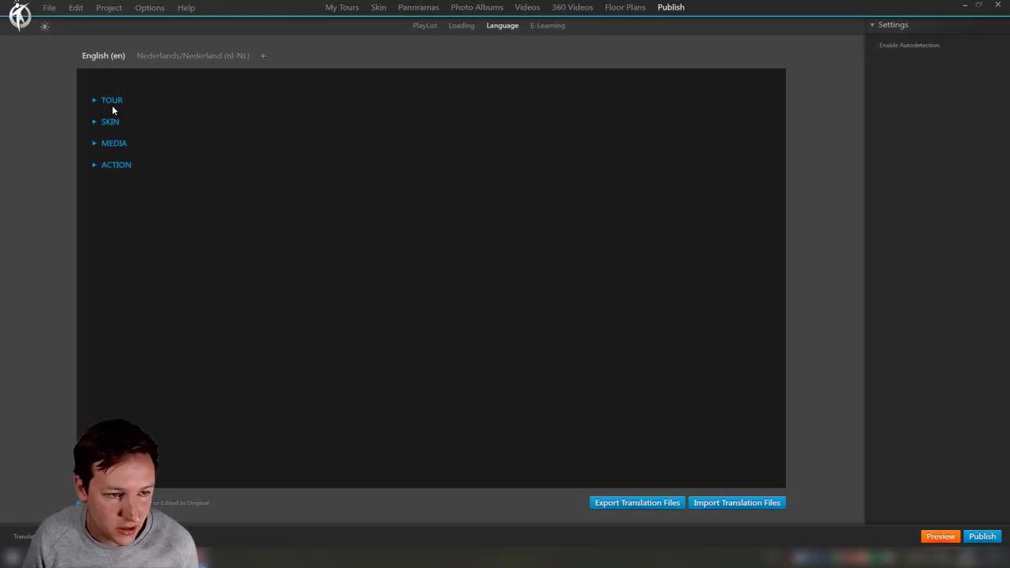
Step: Open the Dutch (nl-NL) translations and expand the tour's description and title plus the skin's button and multiline text entries
click(165, 60)
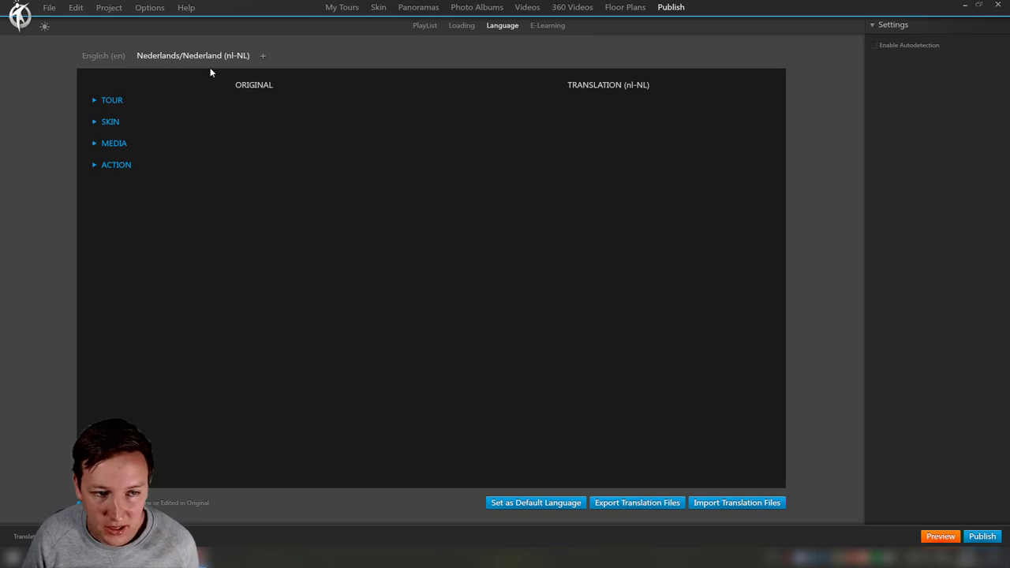
click(95, 101)
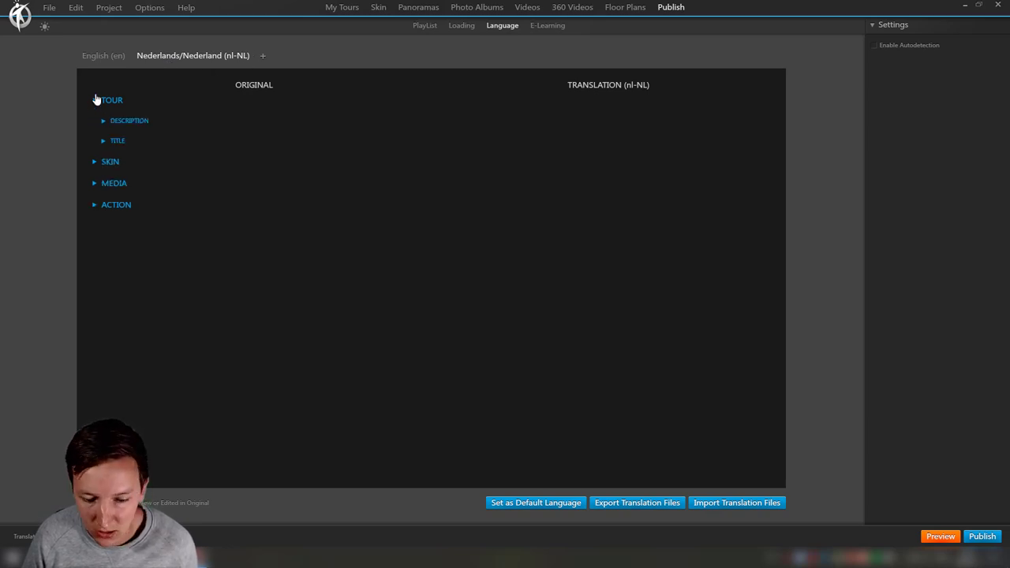
click(103, 122)
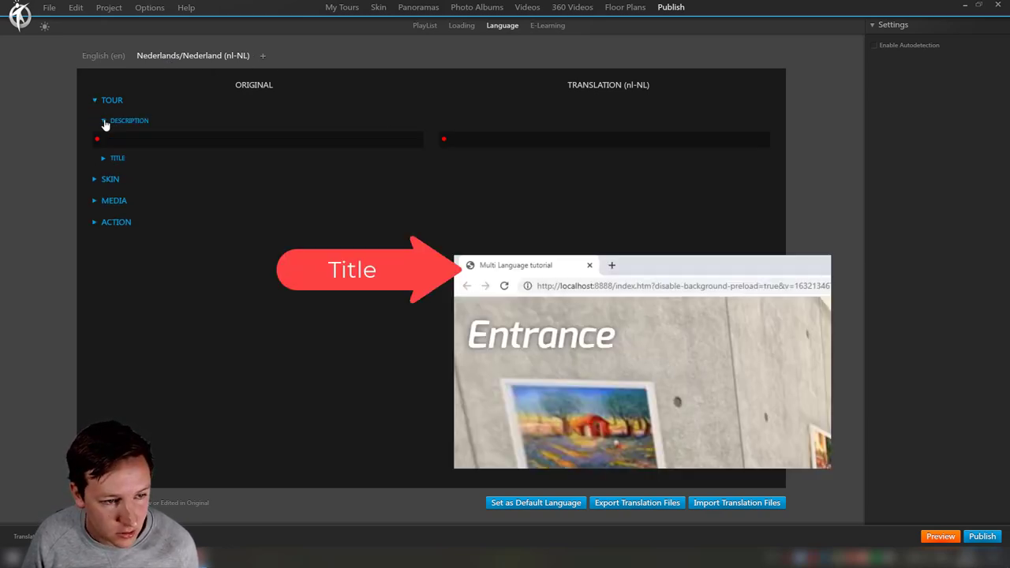
click(103, 159)
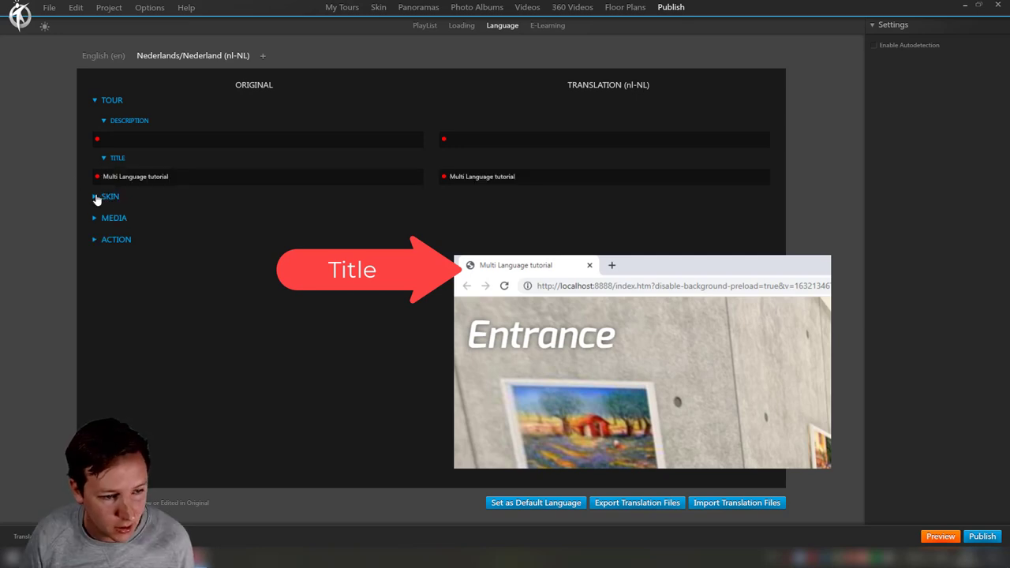
click(95, 197)
click(103, 217)
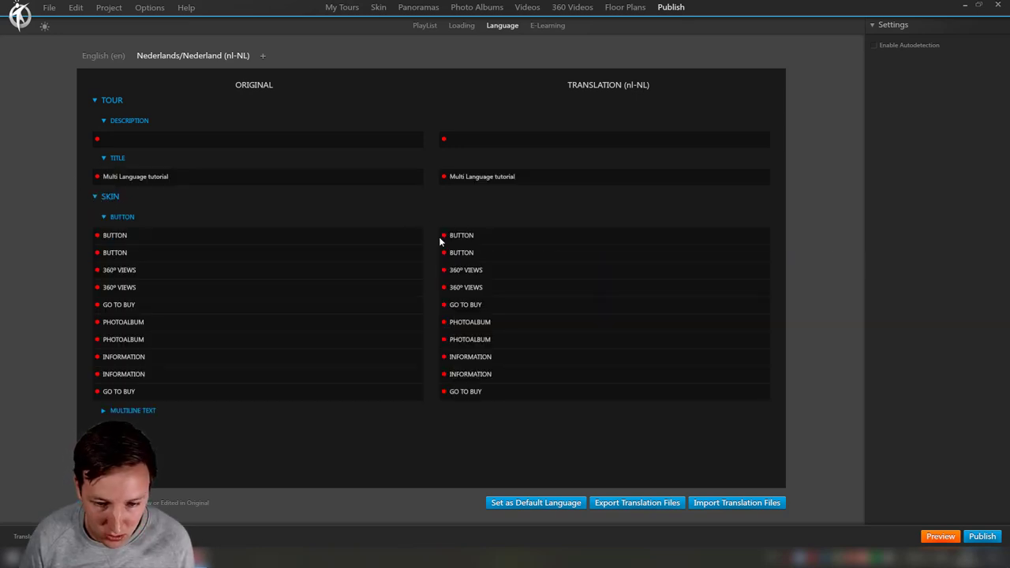
click(103, 411)
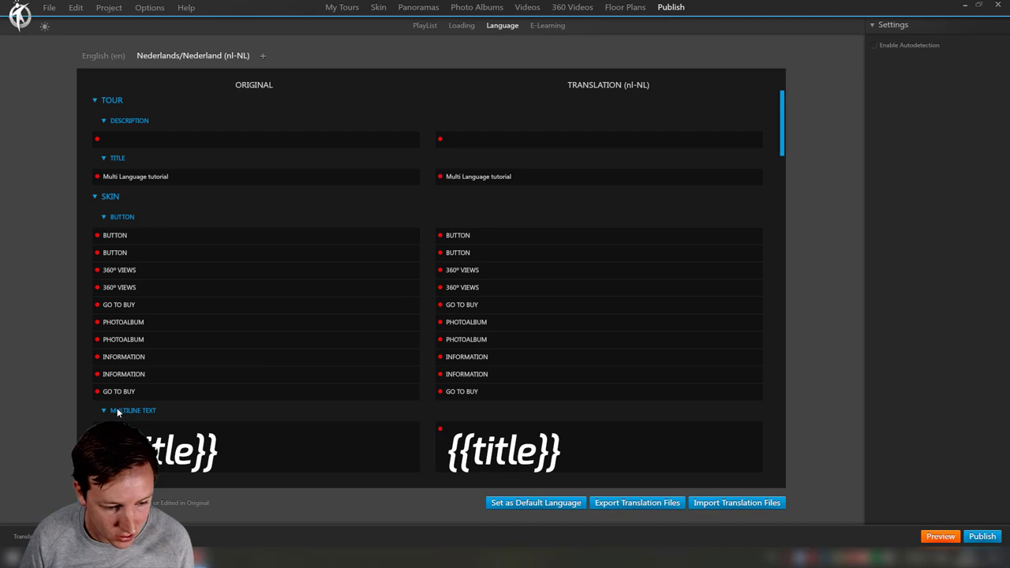
scroll(420, 334, down, 15)
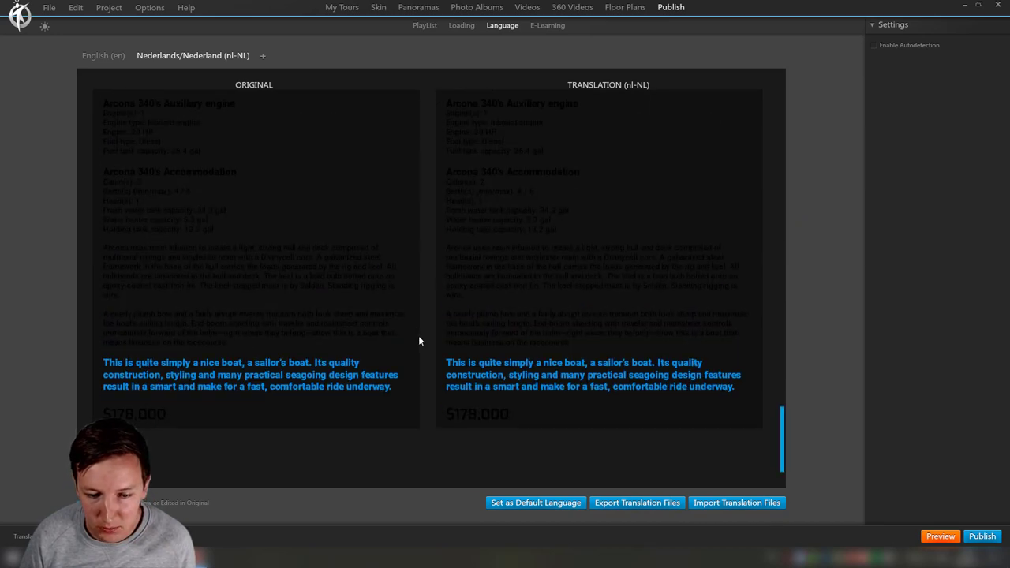
scroll(419, 334, up, 5)
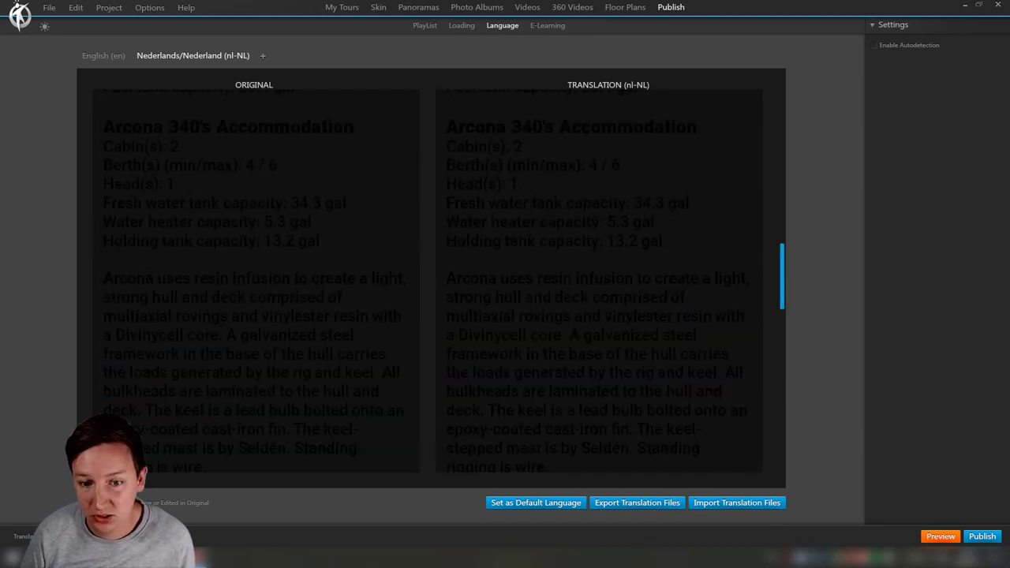
Step: Switch the translation list to a light background and review the multiline texts, media titles and action URLs
click(45, 29)
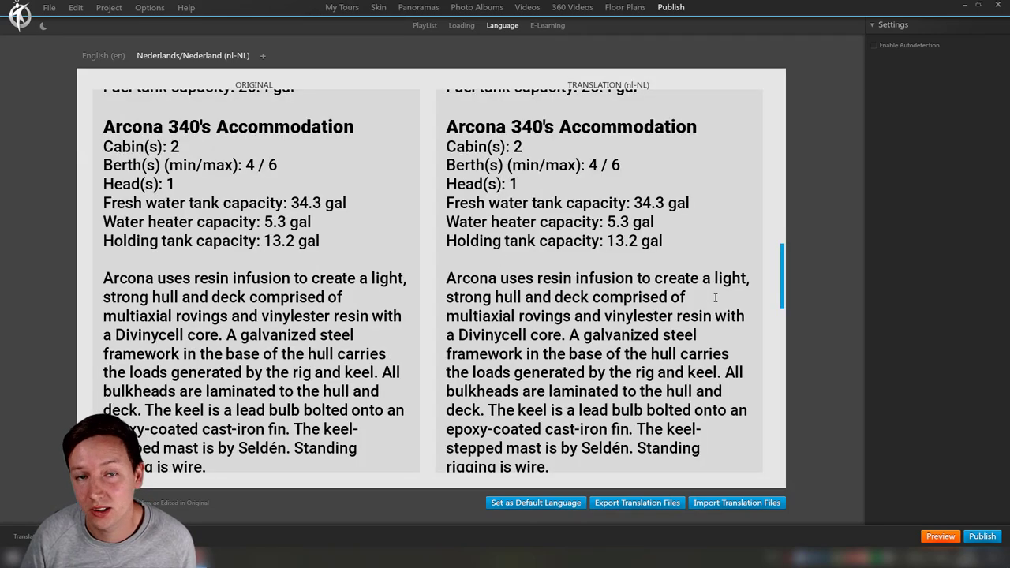
drag(781, 276, 776, 449)
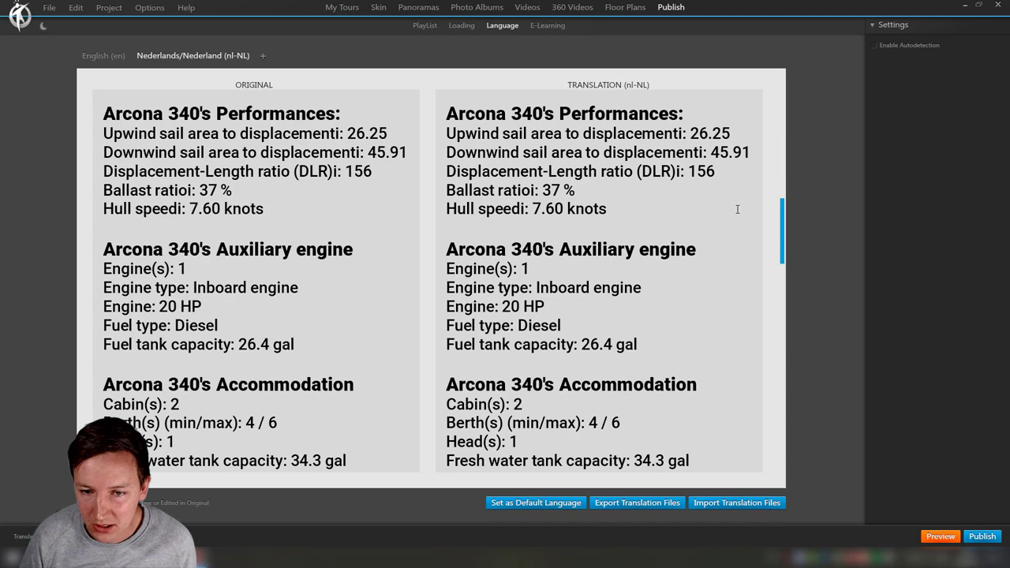
drag(783, 253, 767, 484)
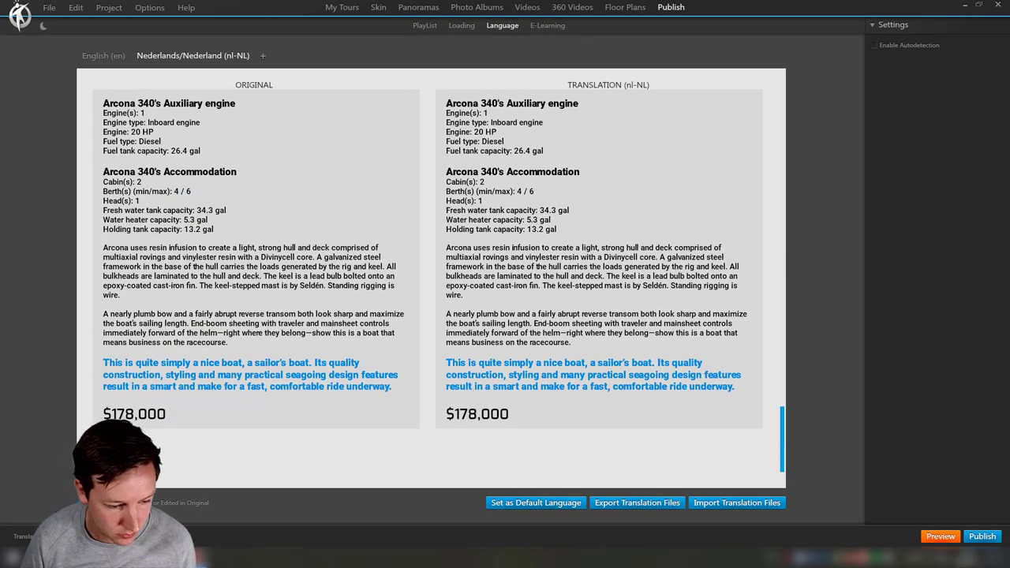
scroll(192, 401, down, 1)
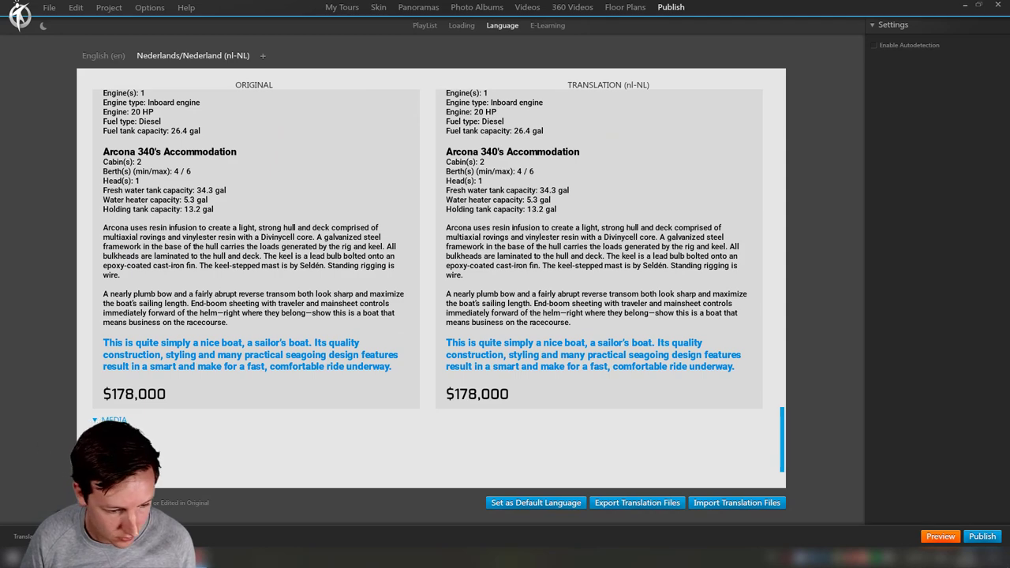
scroll(186, 388, down, 4)
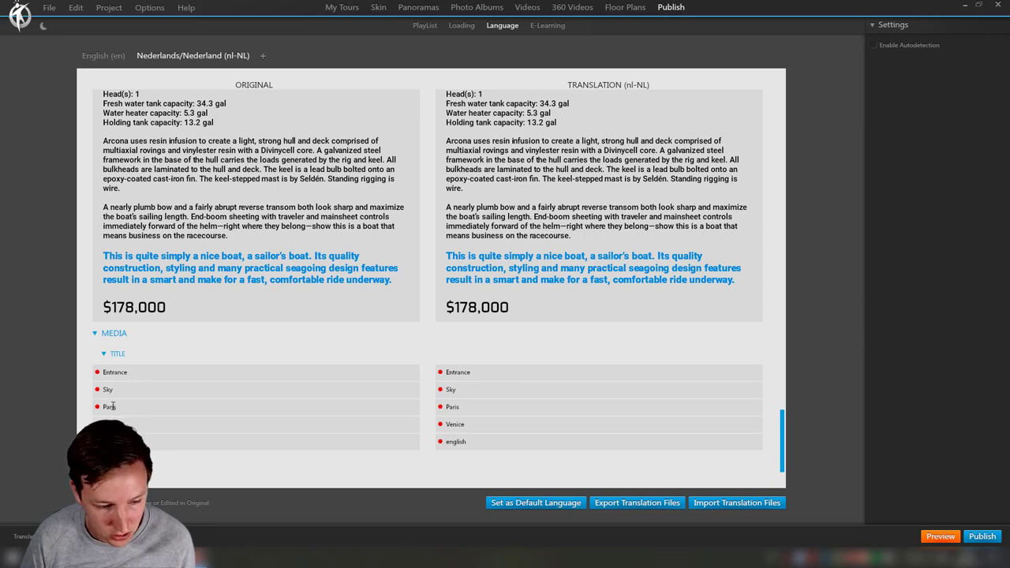
scroll(427, 292, down, 1)
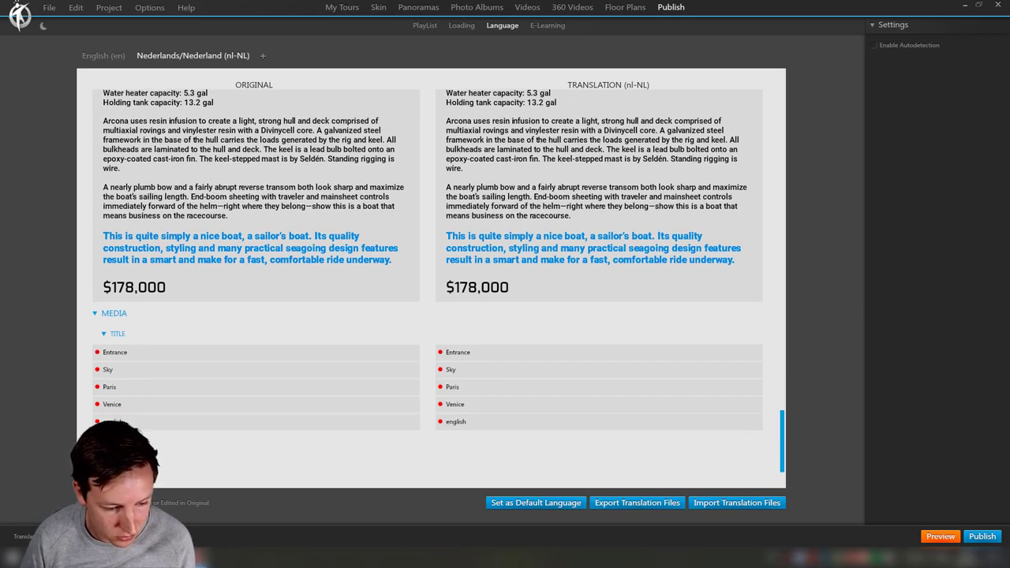
scroll(427, 292, down, 2)
scroll(428, 291, down, 1)
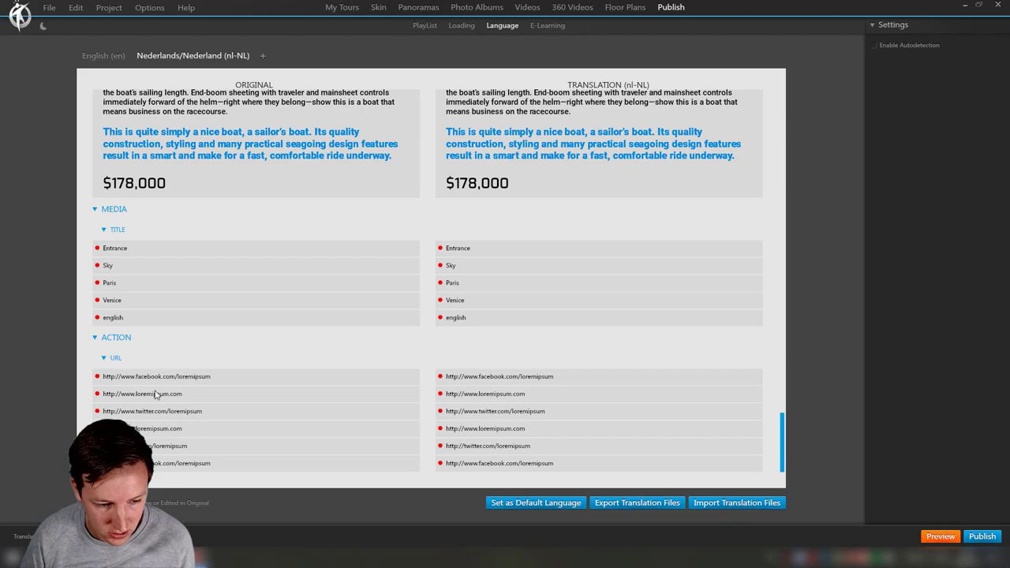
drag(782, 431, 736, 94)
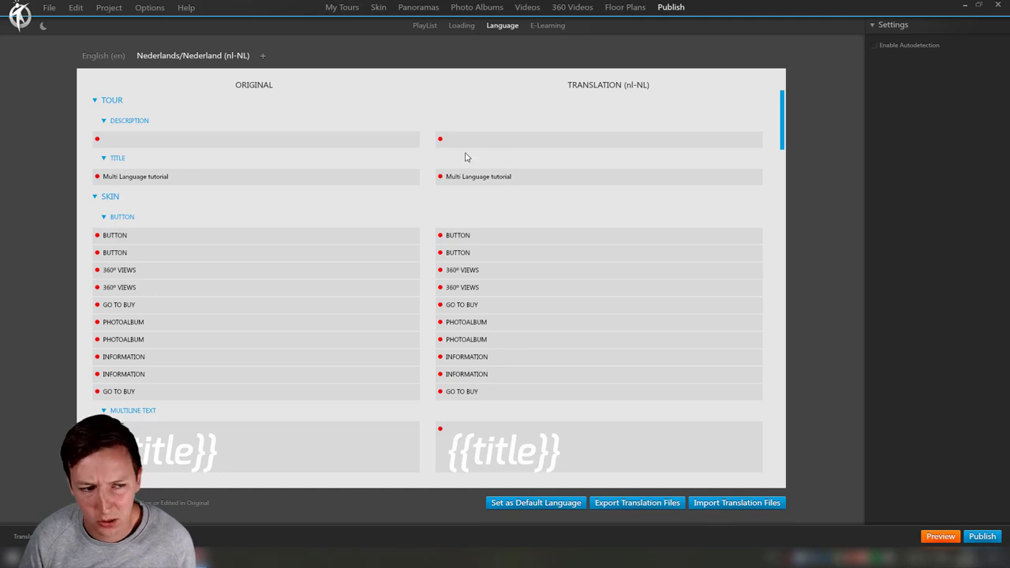
click(487, 237)
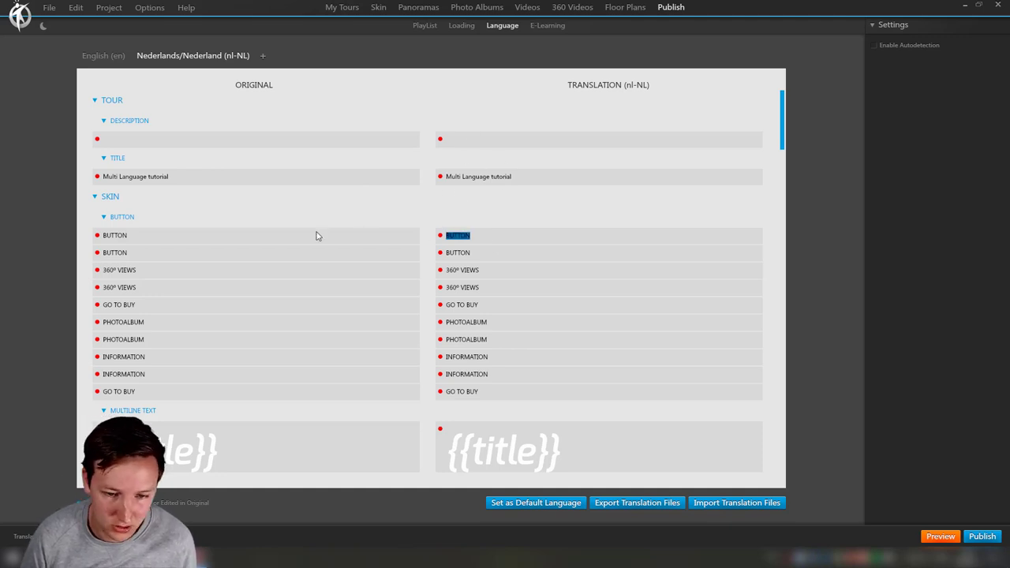
text(KNOP)
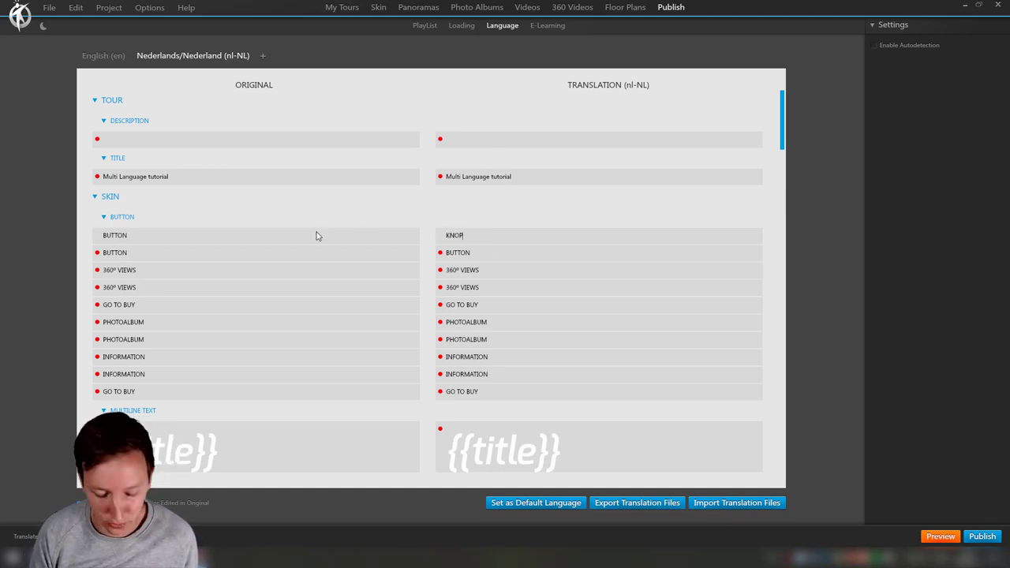
key(ctrl+shift+Tab)
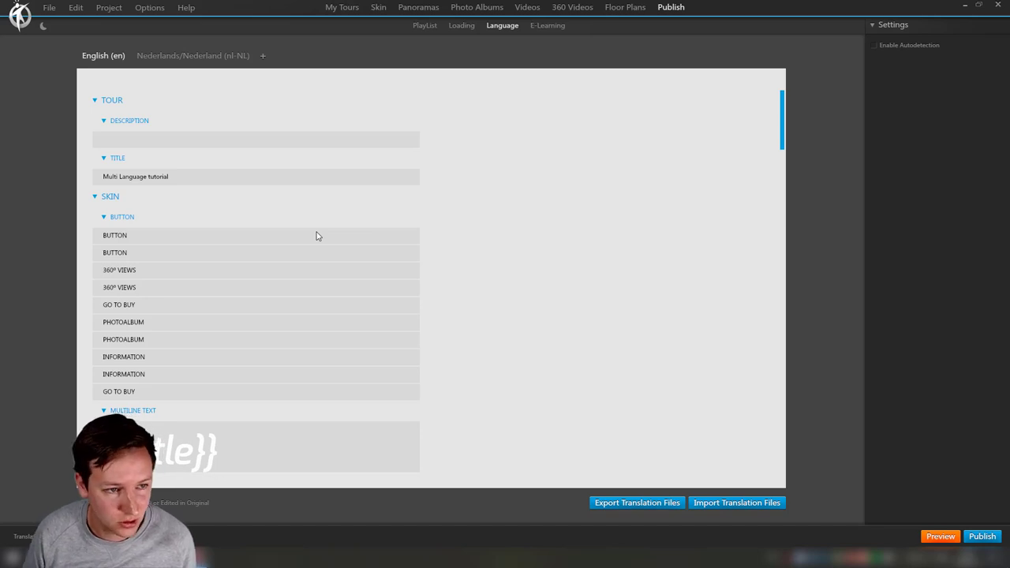
key(ctrl+Tab)
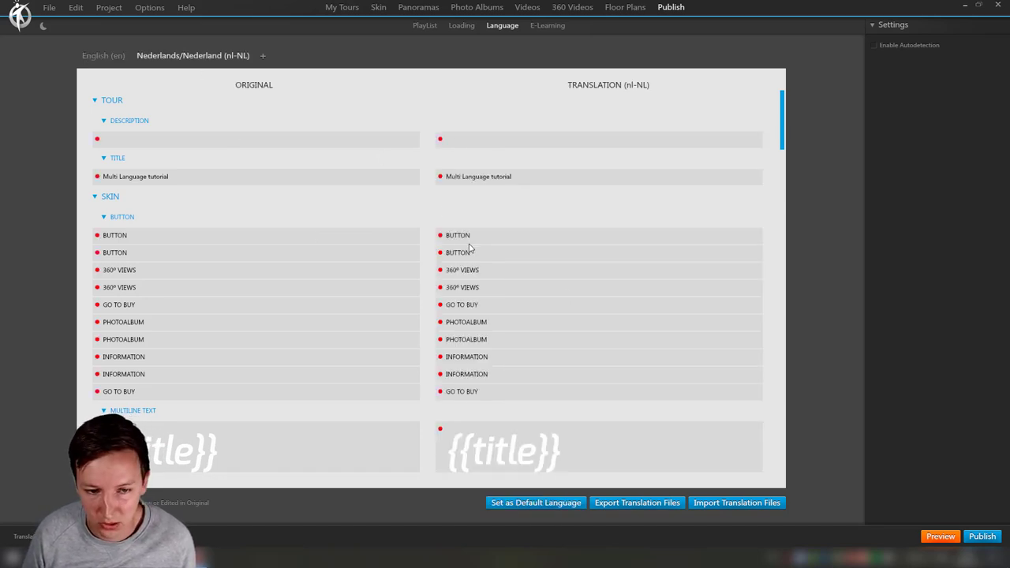
Step: Translate both BUTTON labels in the skin's button entries as KNOP for Dutch
drag(482, 236, 407, 234)
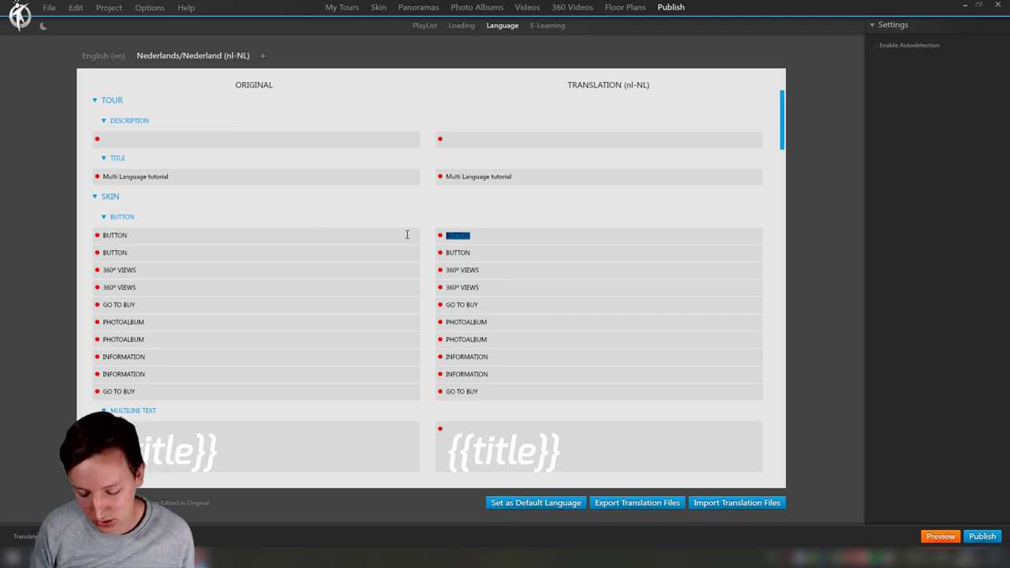
text(k)
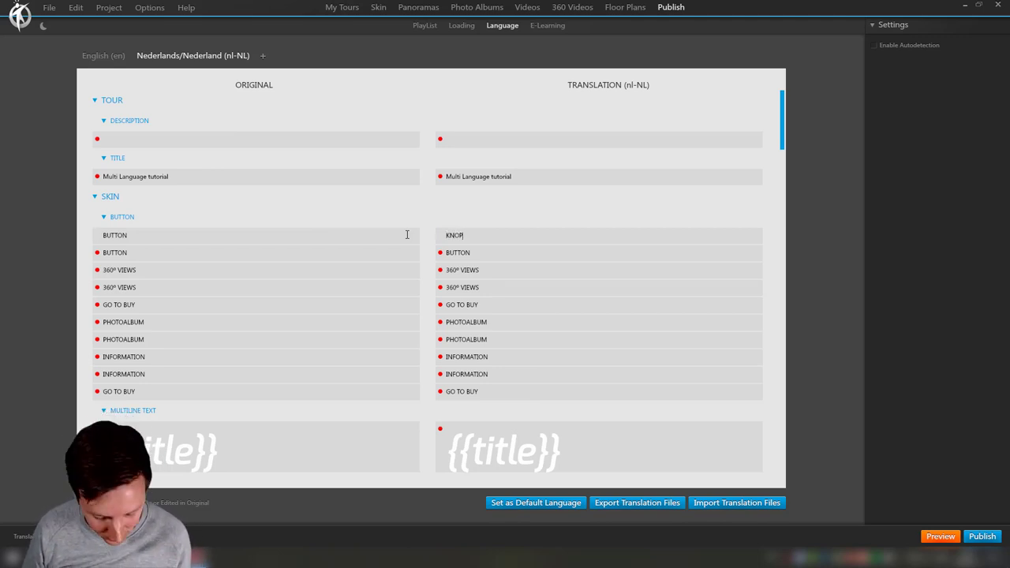
key(ctrl+a)
key(ctrl+c)
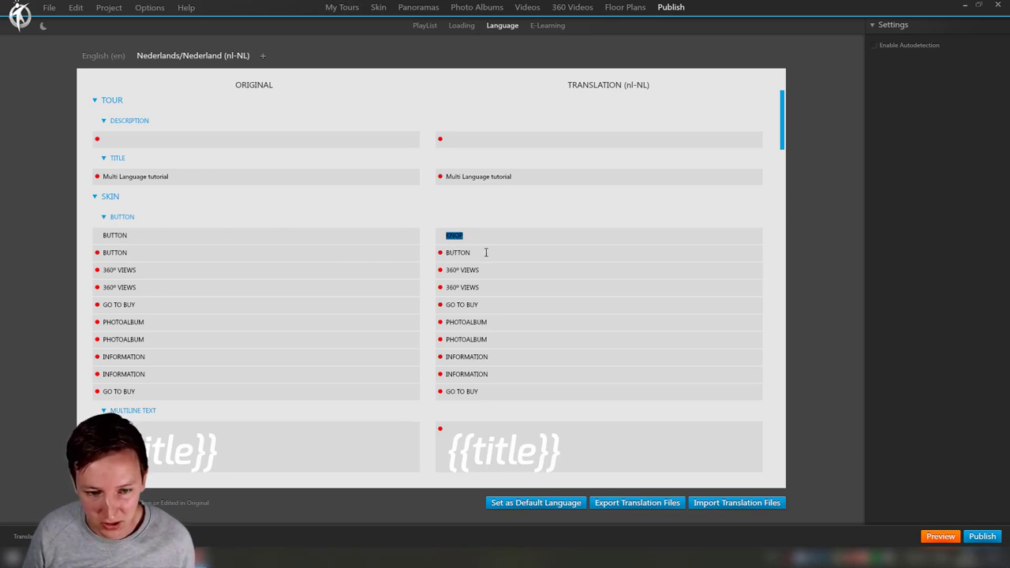
click(485, 251)
key(ctrl+a)
key(ctrl+v)
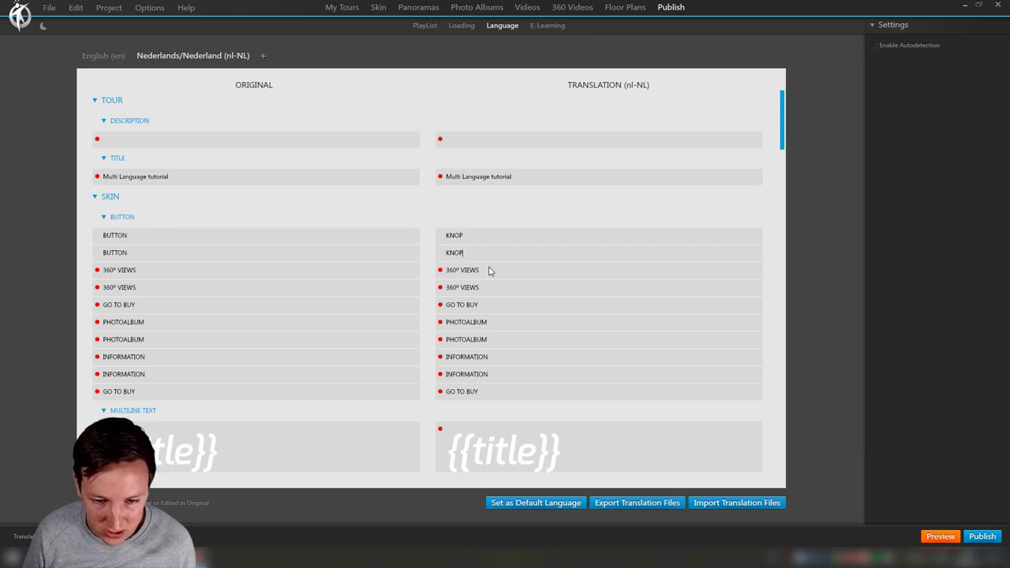
Step: Translate both 360º VIEWS button labels as 360º KIJK
drag(461, 270, 580, 279)
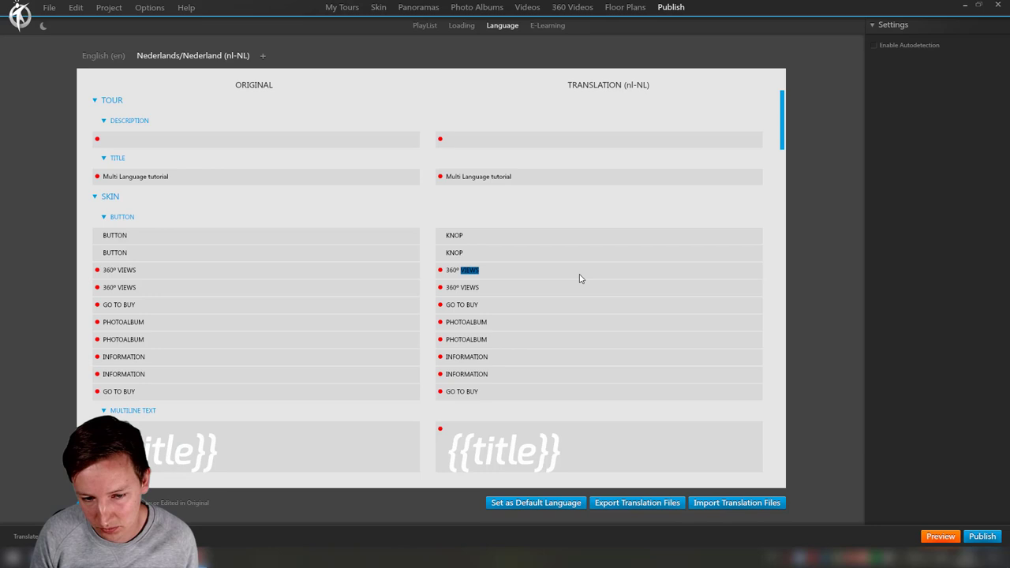
text(KIJK)
key(ctrl+a)
key(ctrl+c)
click(489, 288)
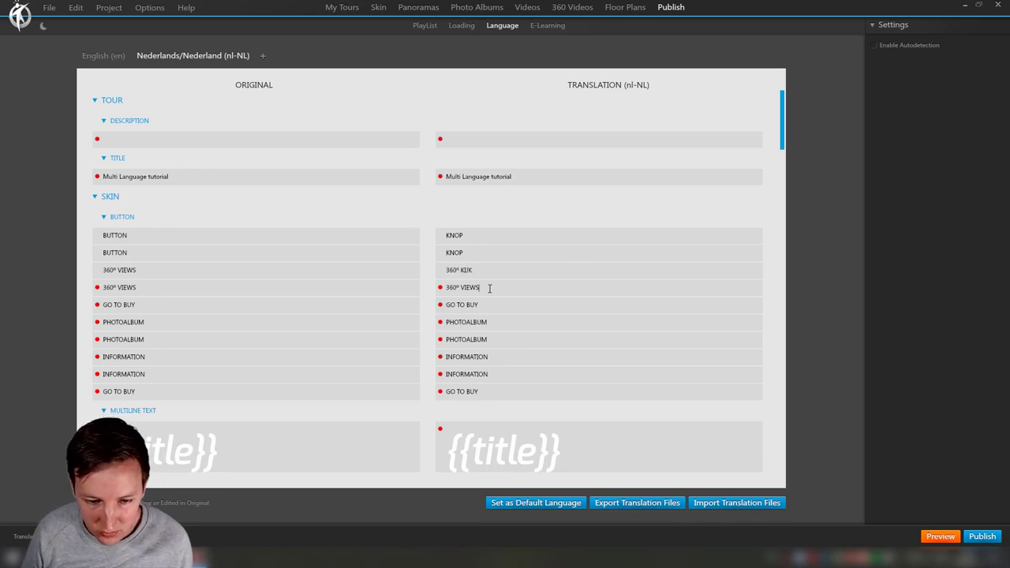
key(ctrl+a)
key(ctrl+v)
Step: Translate the first GO TO BUY button label as GA NAAR KOPEN
click(491, 305)
key(ctrl+a)
text(G)
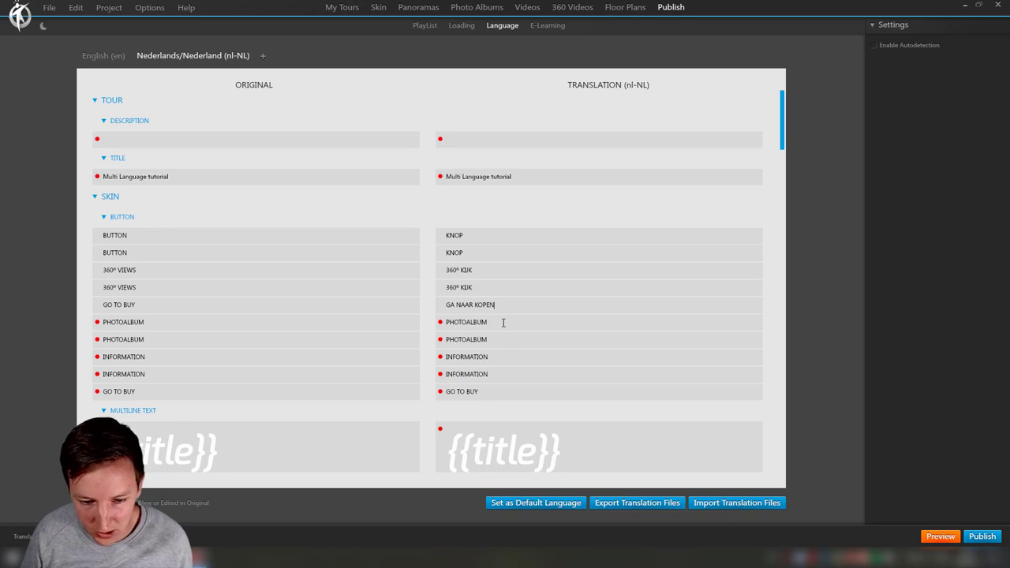
Step: Translate both PHOTOALBUM button labels as FOTO ALBUM
click(502, 322)
key(ctrl+a)
text(FO)
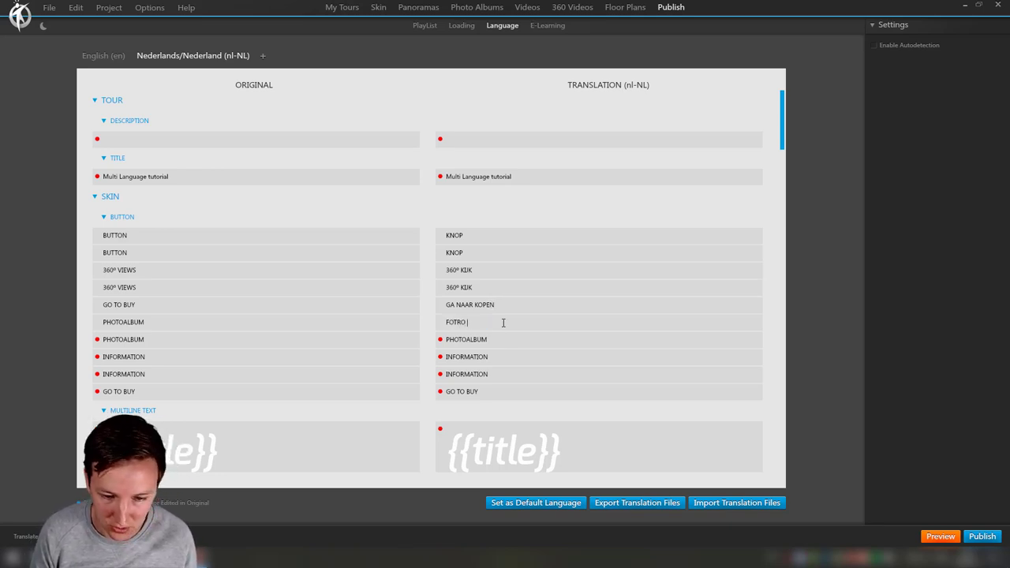
key(ctrl+a)
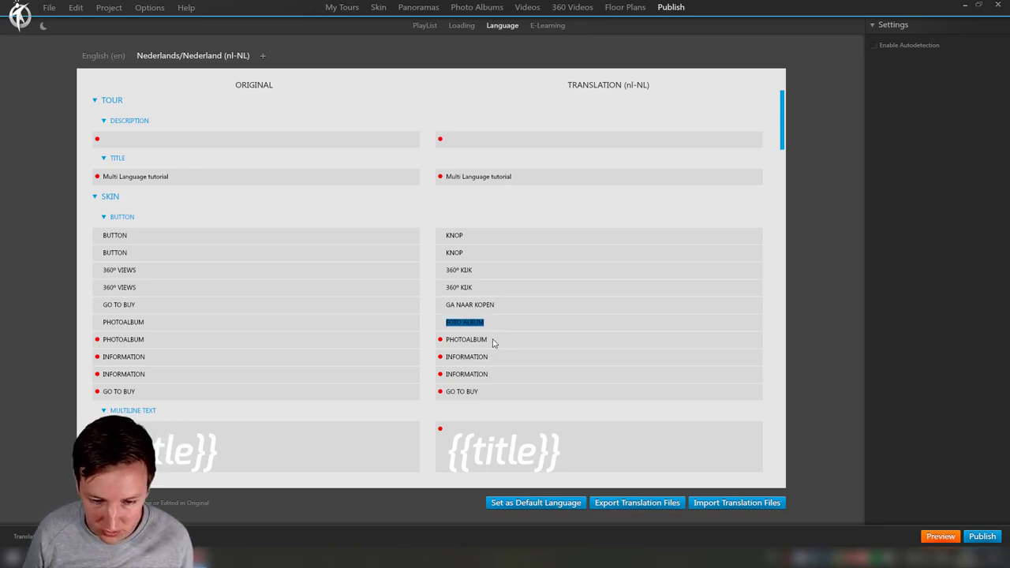
click(495, 341)
key(ctrl+a)
key(ctrl+v)
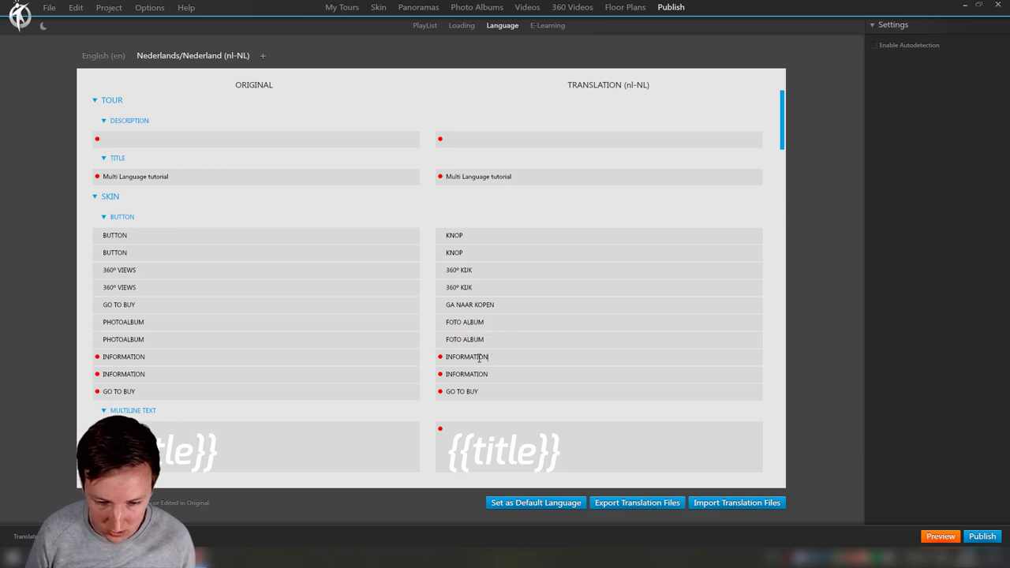
Step: Translate both INFORMATION button labels as INFORMATIE
click(479, 358)
key(ctrl+a)
text(INFORMATI)
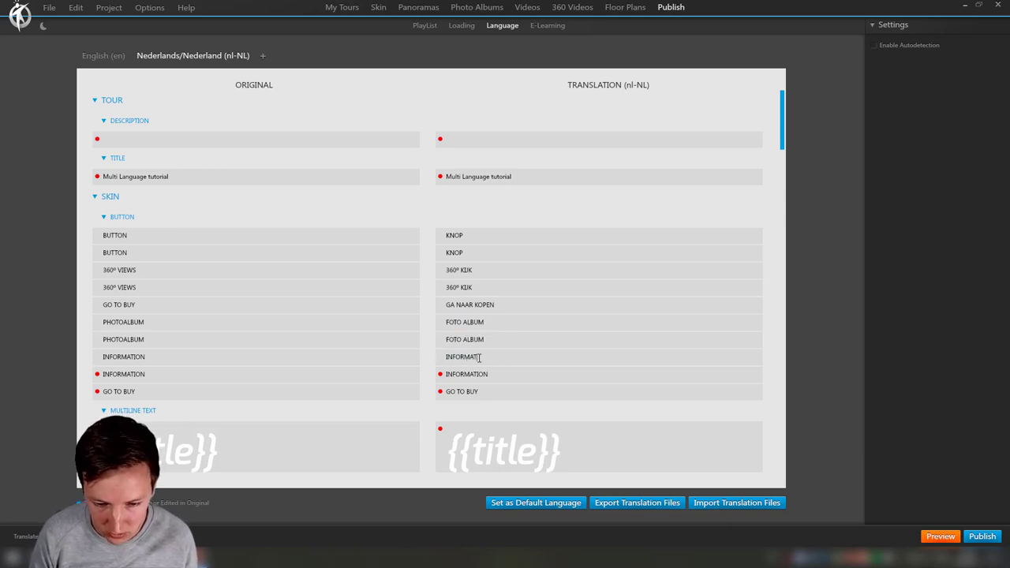
text(E)
key(ctrl+a)
key(ctrl+c)
click(508, 377)
key(ctrl+a)
key(ctrl+v)
Step: Copy the Dutch label GA NAAR KOPEN into the translation of the last GO TO BUY button
click(484, 391)
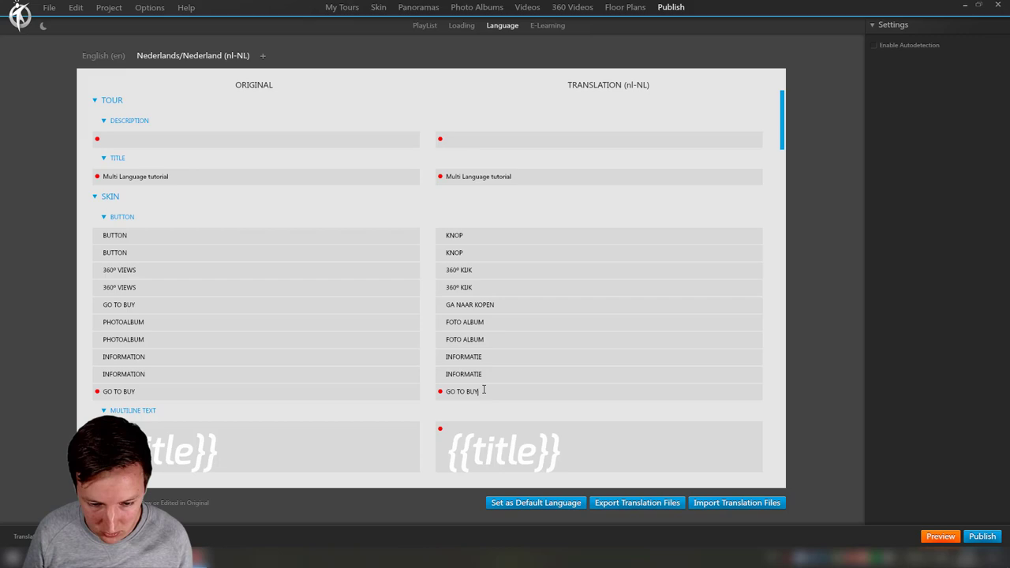
click(503, 306)
key(ctrl+a)
key(ctrl+c)
click(483, 393)
key(ctrl+a)
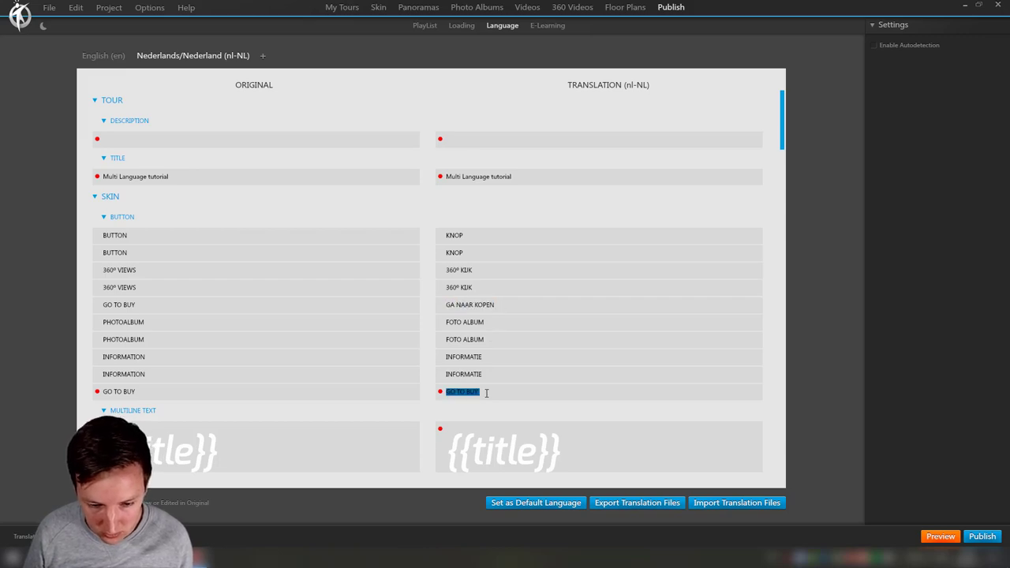
key(ctrl+v)
Step: Translate the BOAT MODEL line in the skin's multiline text as BOOT MODEL
scroll(551, 316, down, 15)
scroll(550, 316, up, 10)
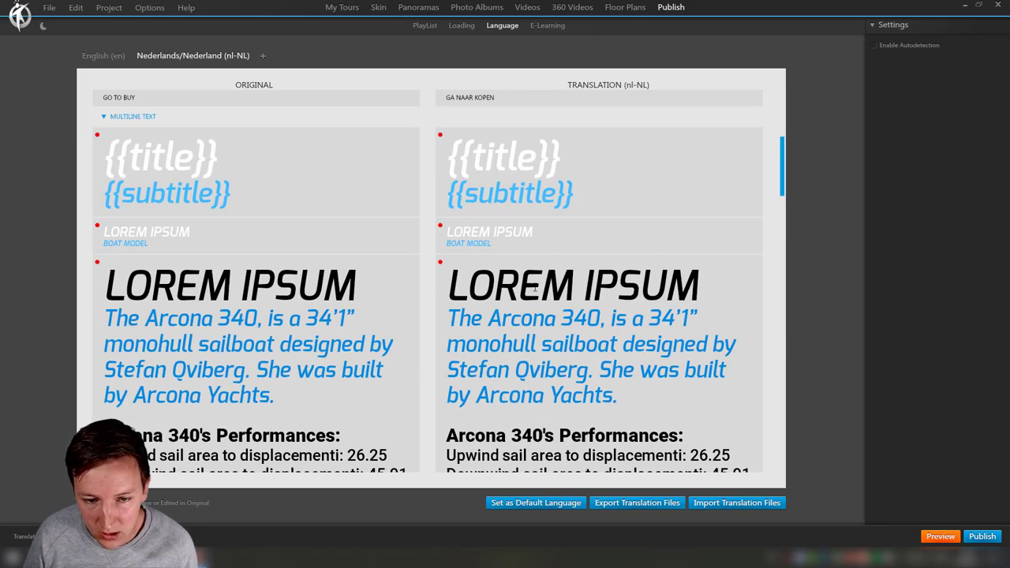
click(497, 244)
drag(496, 244, 446, 245)
key(BackSpace)
text(BOOT)
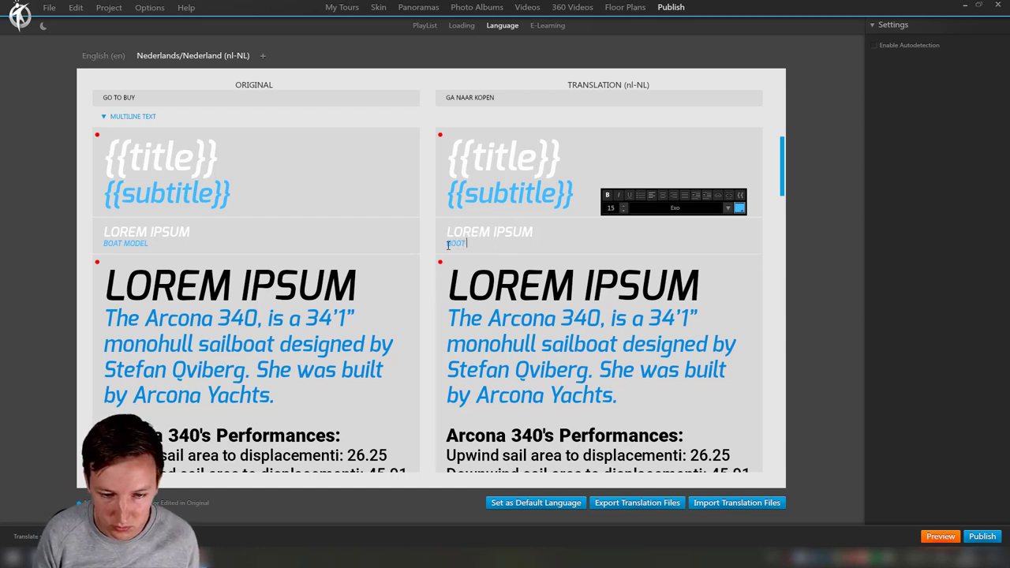
text( MODEL)
Step: Translate the LOREM IPSUM heading above the boat model line as DIT IS GEWOON NEDERLANDS
drag(545, 228, 448, 229)
key(BackSpace)
text(DIT IS GEWOON NEDERLANDS)
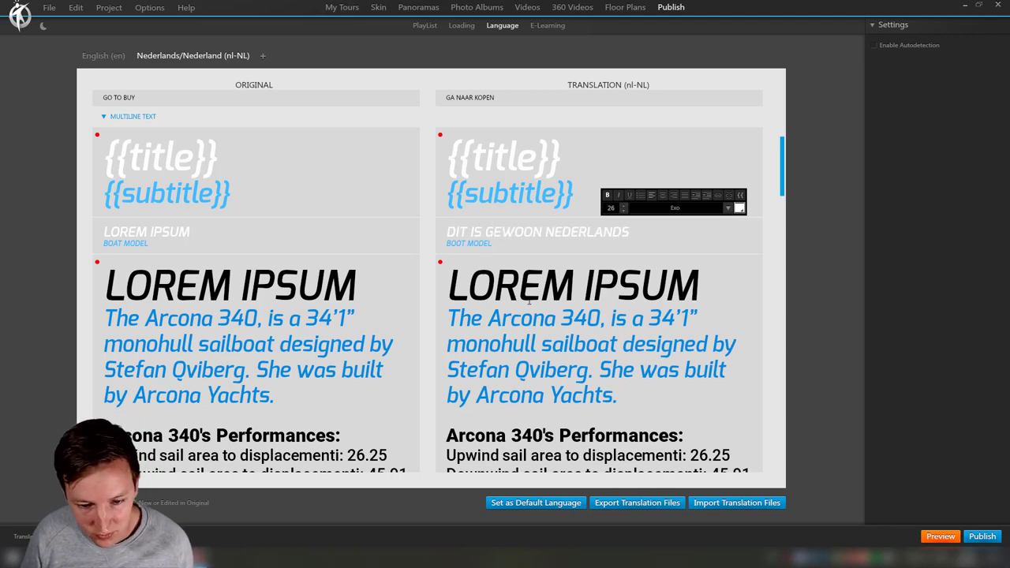
Step: Preview the Dutch version of the tour and look around the Entrance panorama with its translated button labels
scroll(528, 301, down, 15)
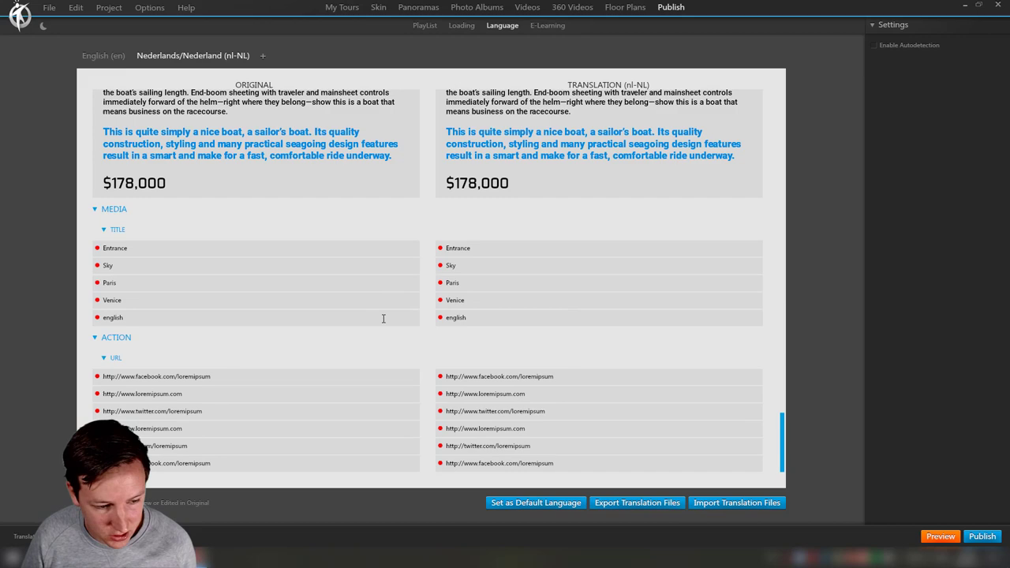
scroll(383, 318, up, 20)
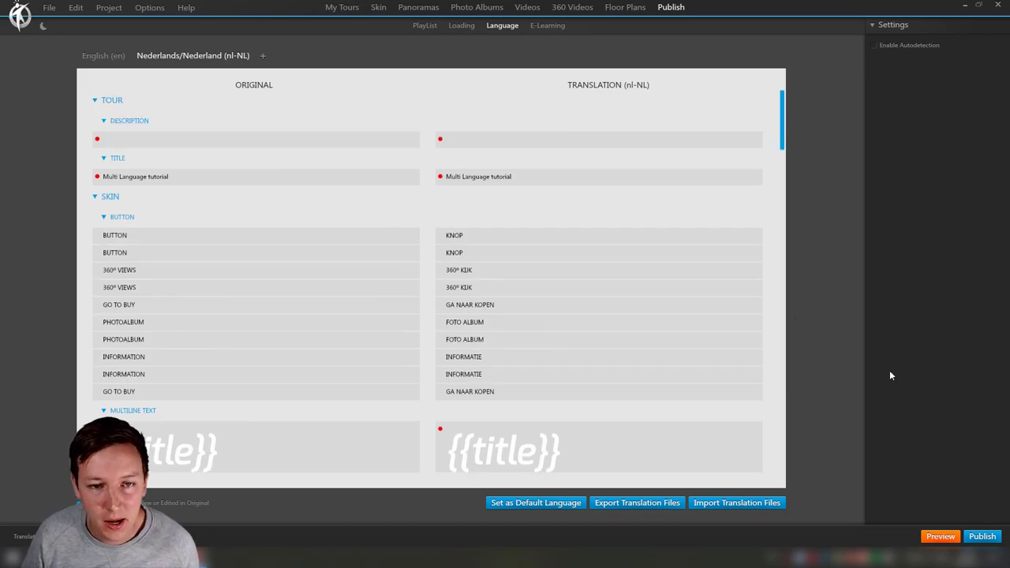
click(982, 535)
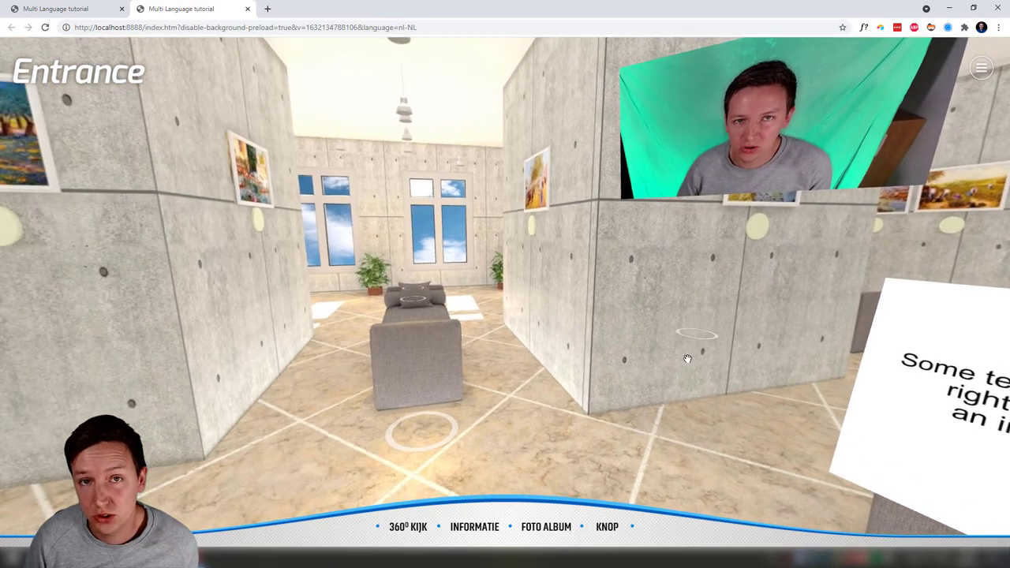
click(728, 468)
click(403, 360)
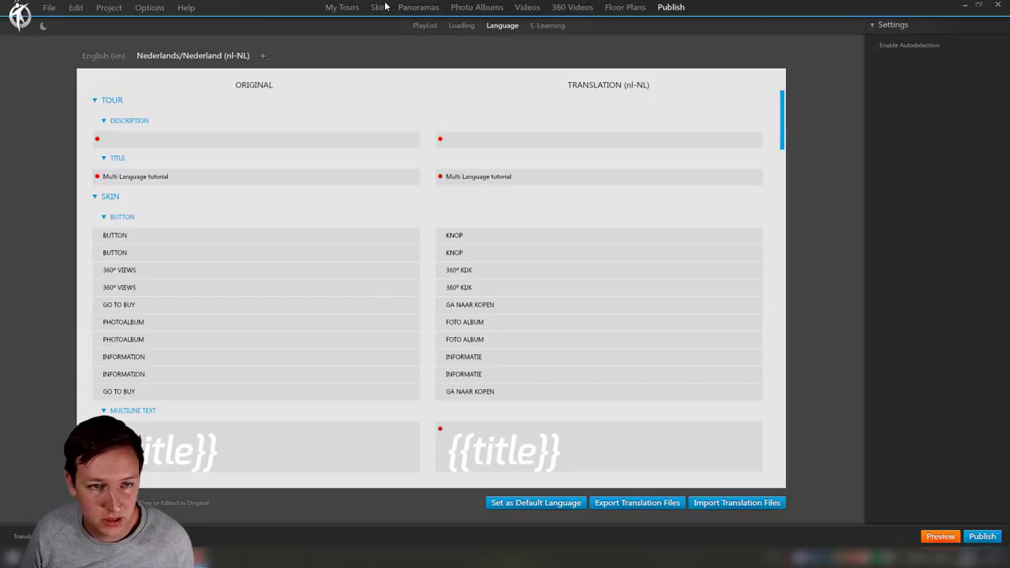
Step: Add the United Kingdom and Netherlands flag images side by side along the upper edge of the skin
click(380, 7)
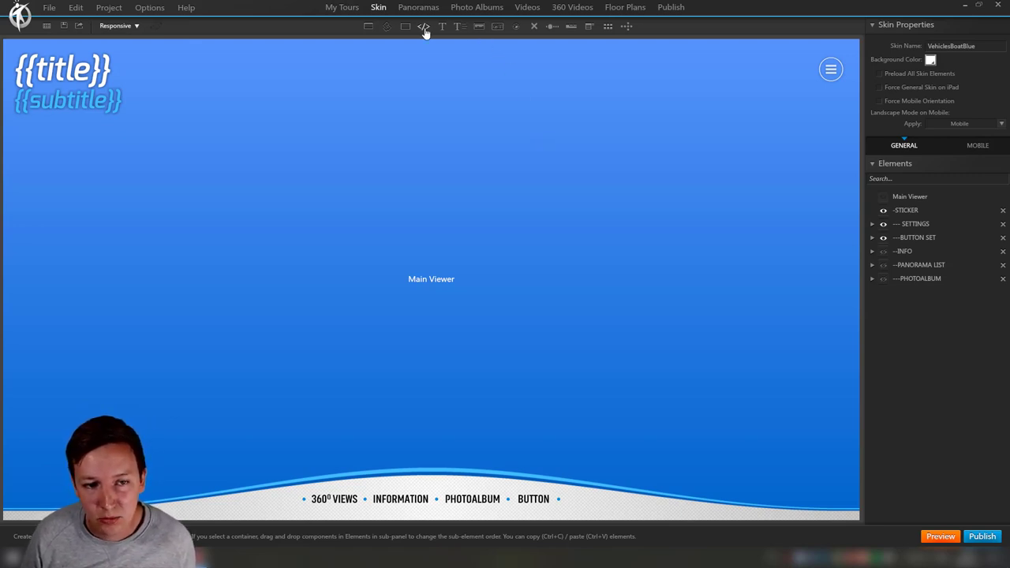
click(474, 29)
double_click(492, 88)
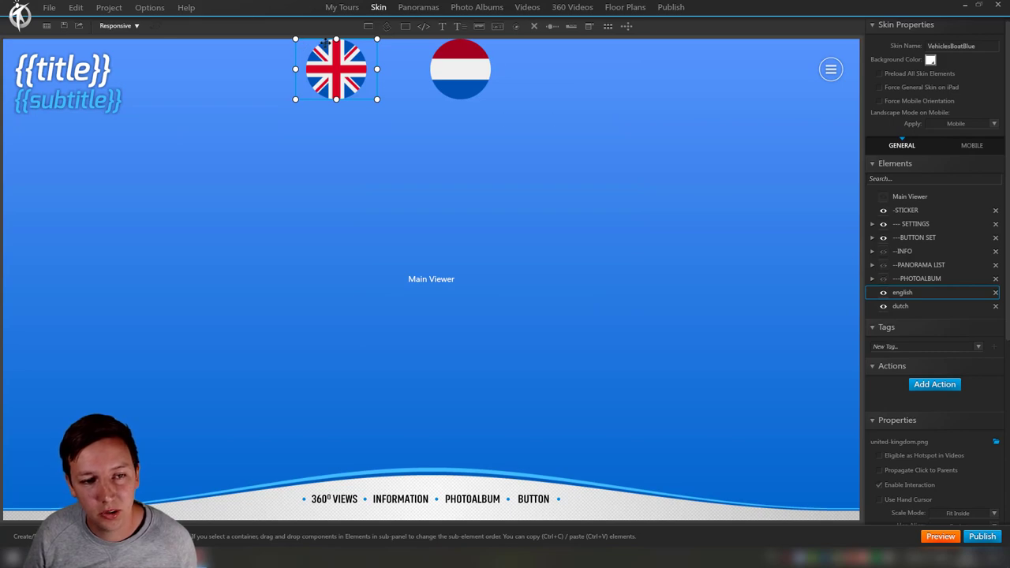
Step: Give the United Kingdom flag an On Click action that changes the tour language to English
click(935, 385)
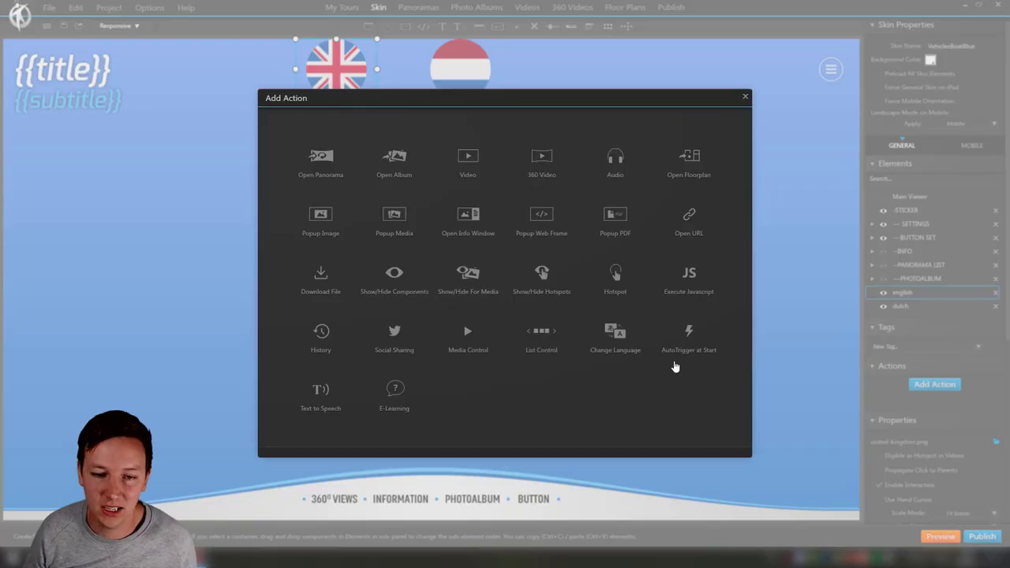
click(612, 335)
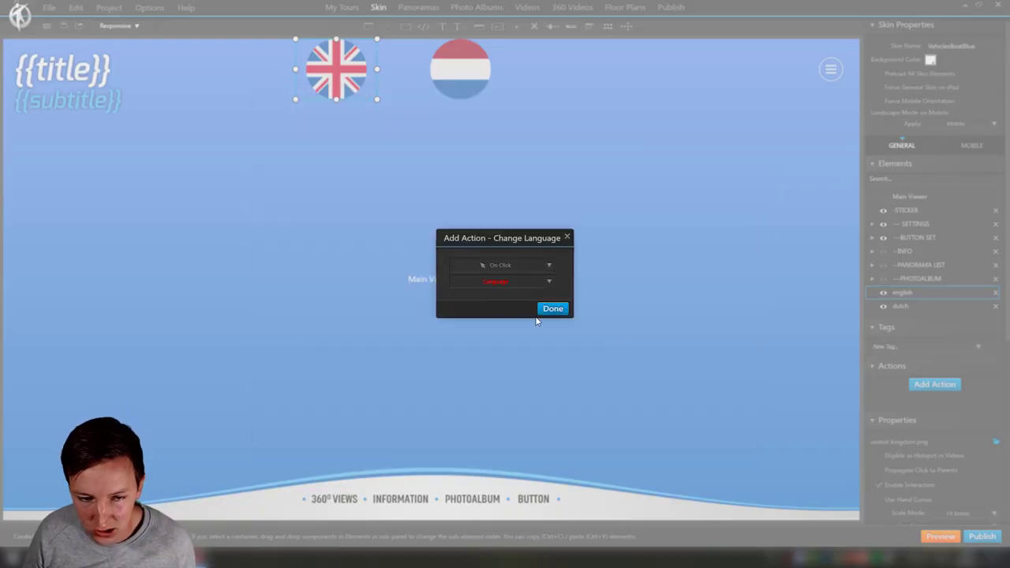
click(496, 282)
click(482, 291)
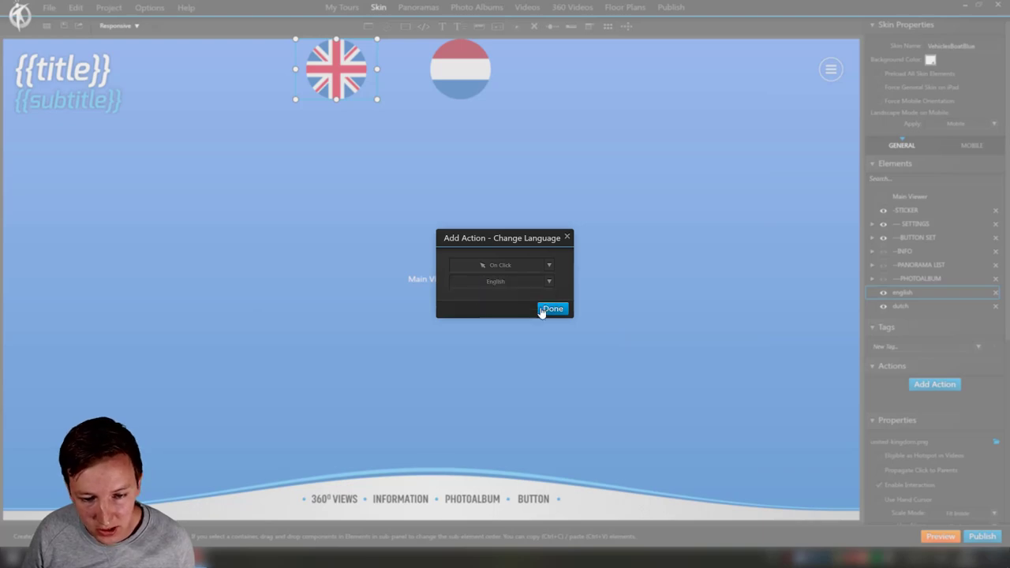
click(551, 308)
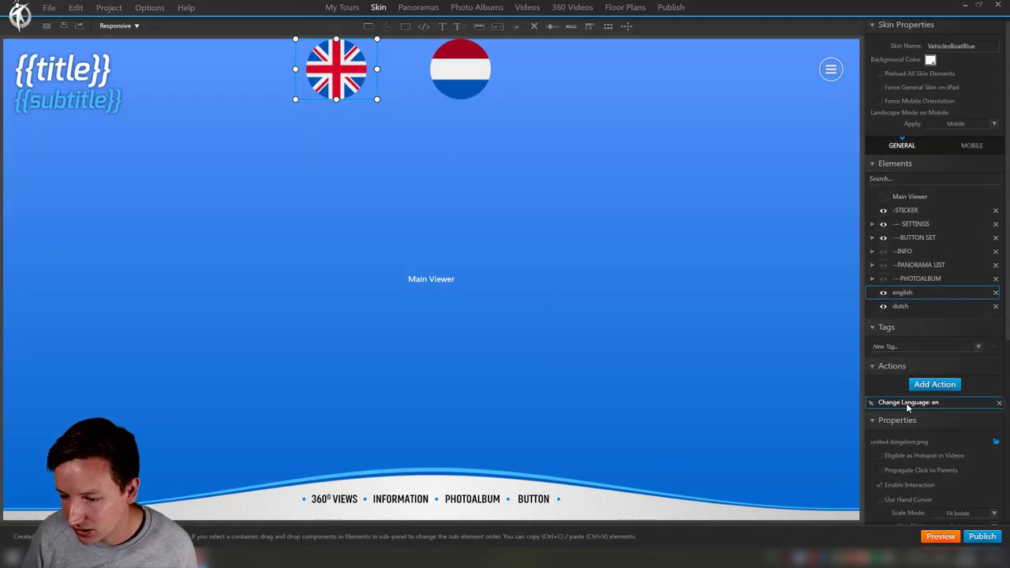
Step: Copy the Change Language action onto the Netherlands flag and set its language to Nederlands - Nederland
click(907, 403)
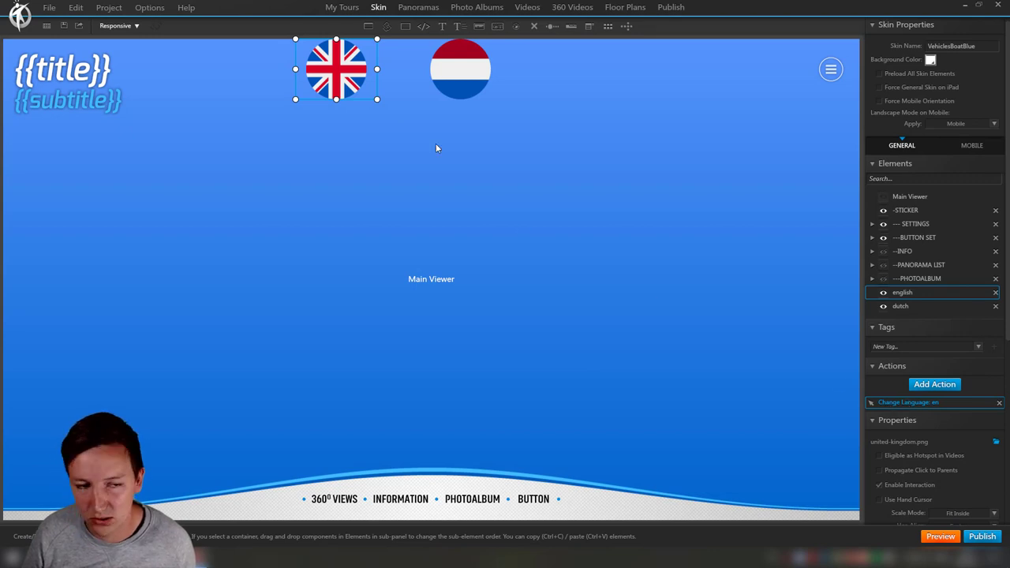
click(467, 63)
key(ctrl+v)
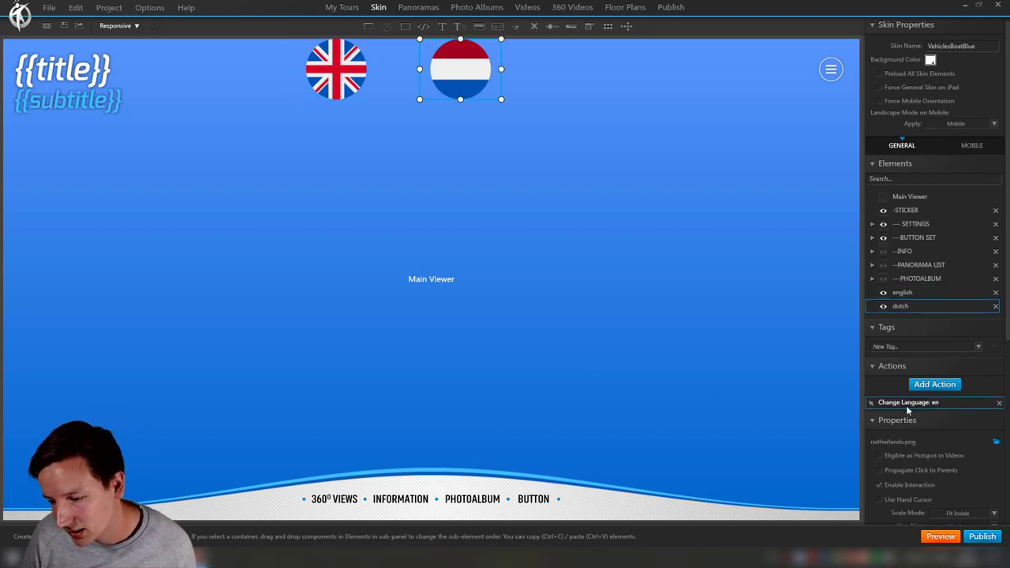
click(907, 403)
double_click(907, 404)
click(490, 280)
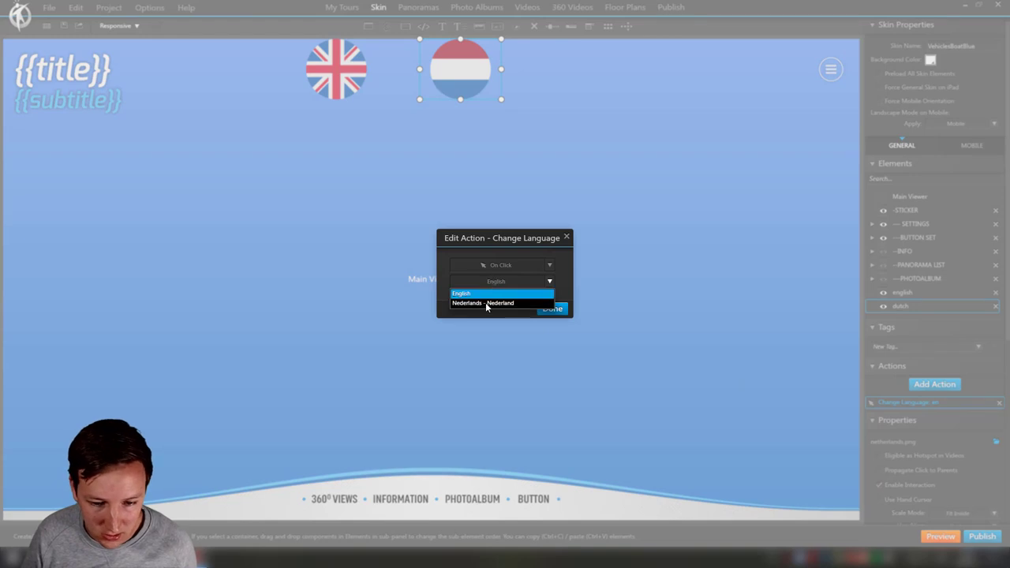
click(485, 302)
click(553, 308)
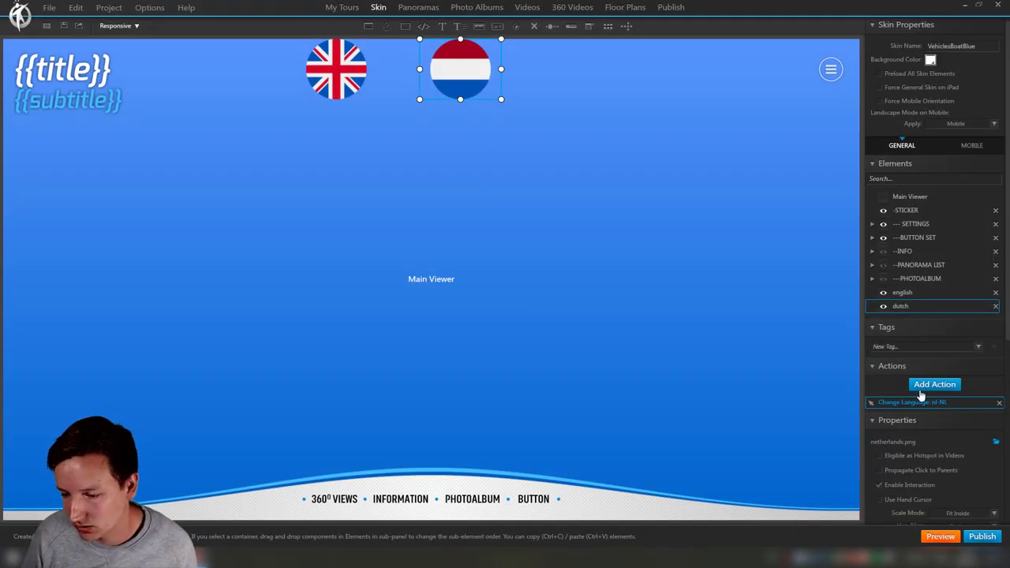
Step: Preview the tour and test the Netherlands flag by switching the tour to Dutch
click(940, 536)
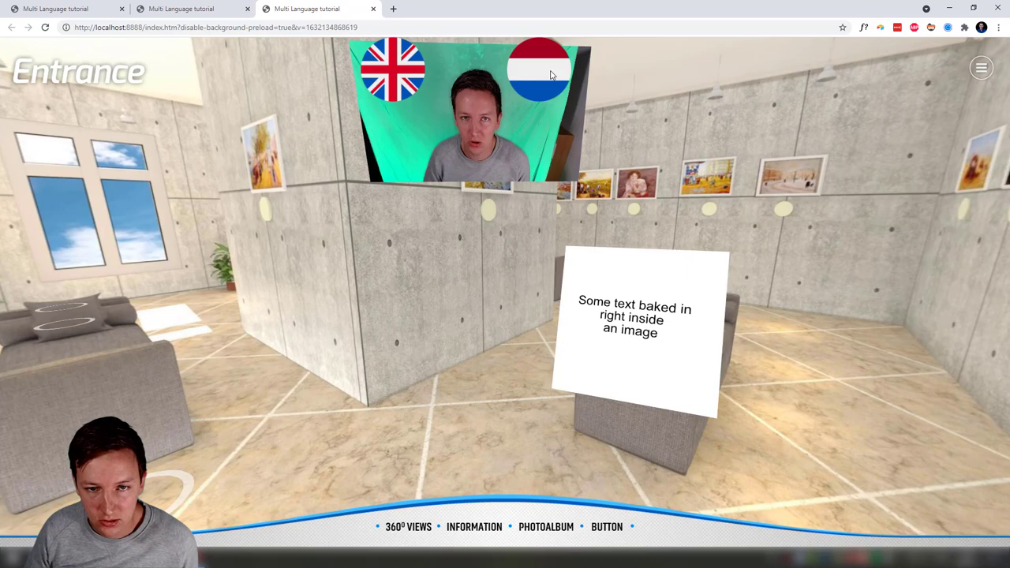
click(551, 75)
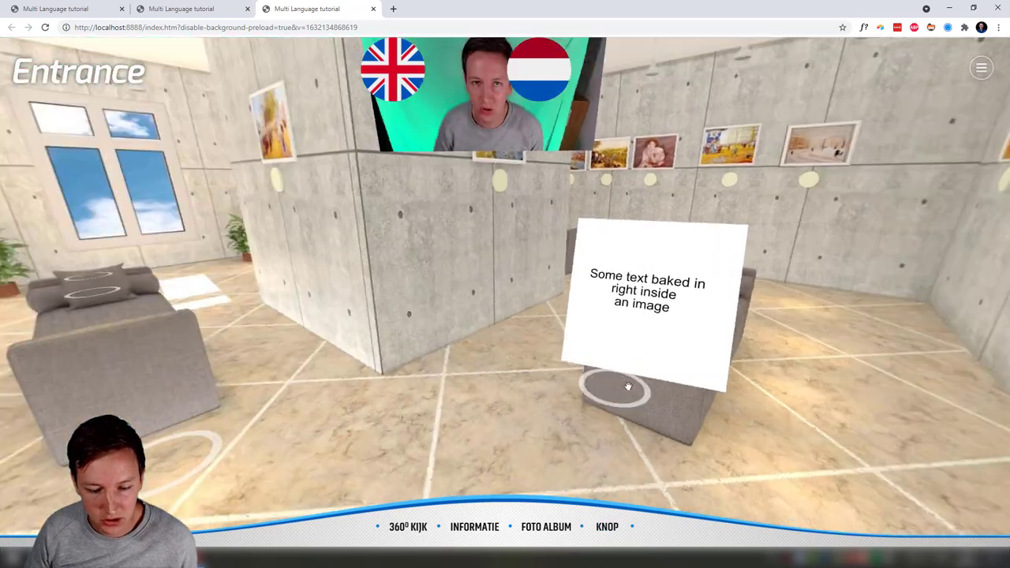
click(627, 385)
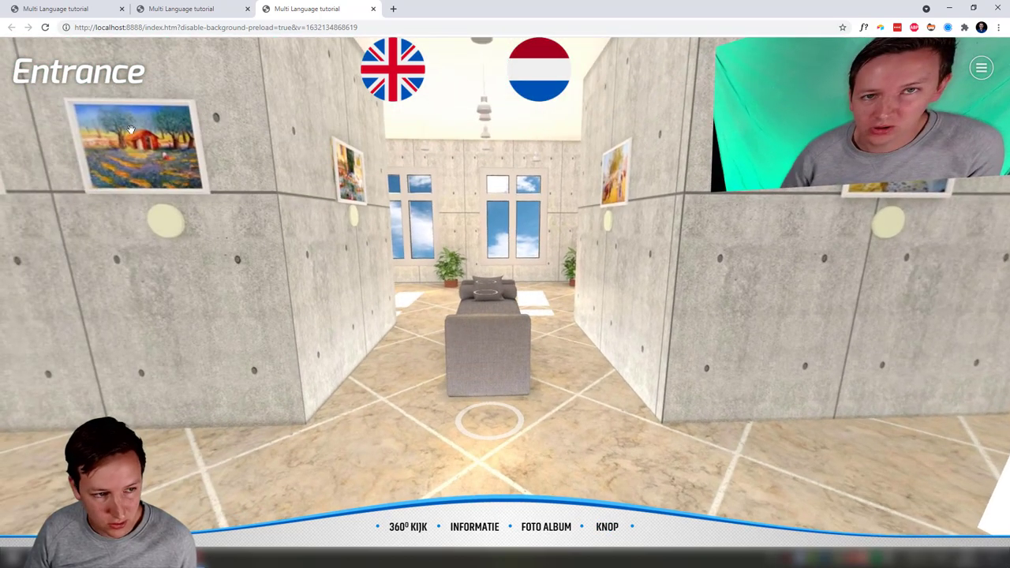
Step: Back in 3DVista, translate the media titles Entrance, Sky, Paris, Venice and English as Ingang, Lucht, Parijs, Venetië and Engels
key(alt+Tab)
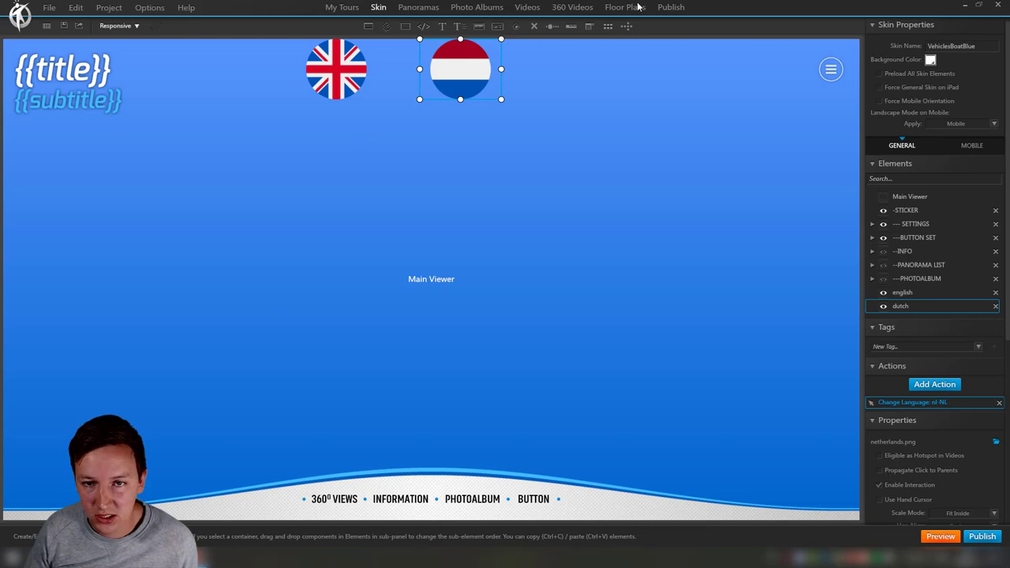
click(670, 7)
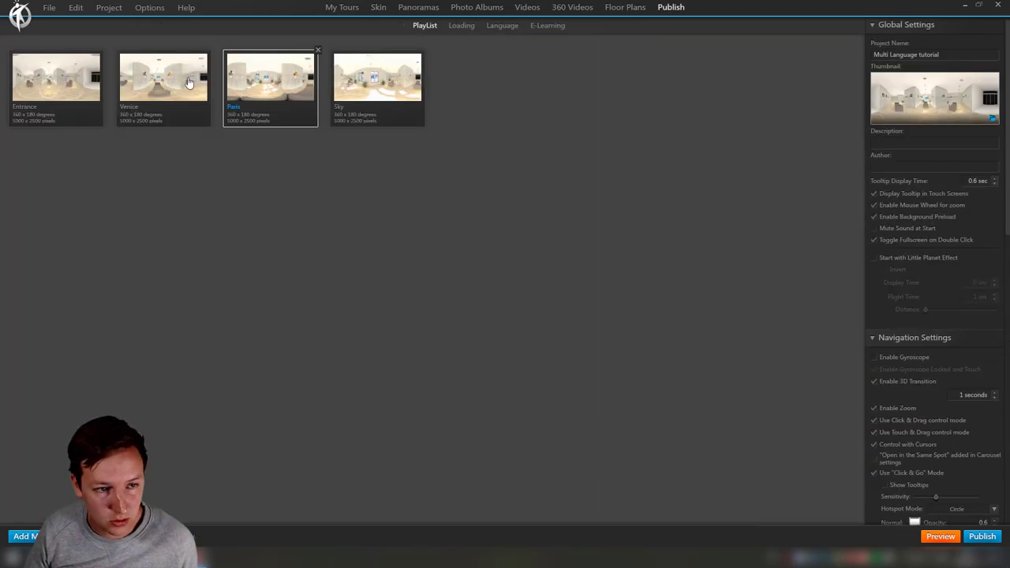
click(503, 25)
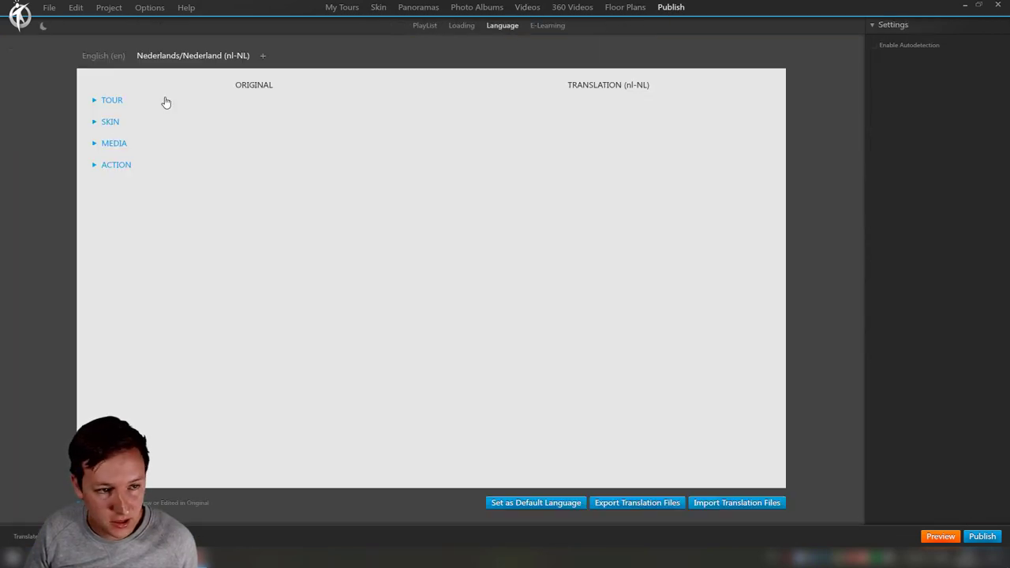
click(100, 145)
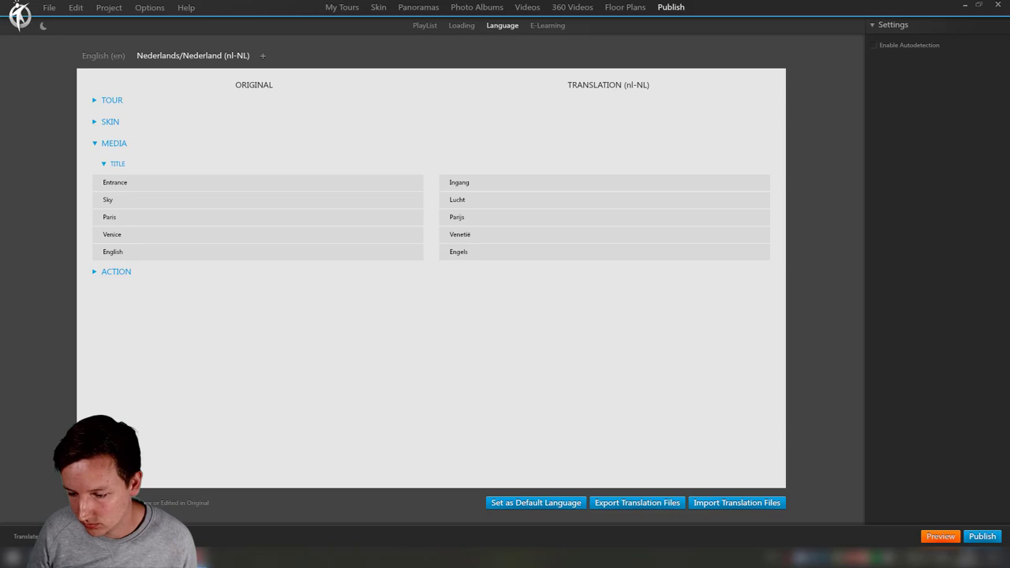
Step: Preview the tour and switch between English and Dutch with the flags to check the panorama title
click(978, 538)
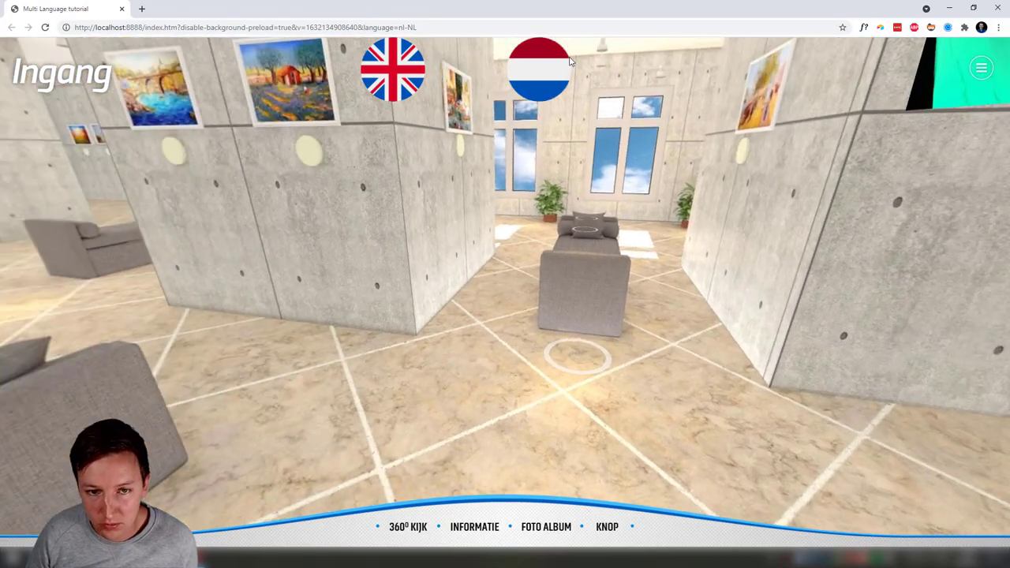
click(388, 77)
click(551, 68)
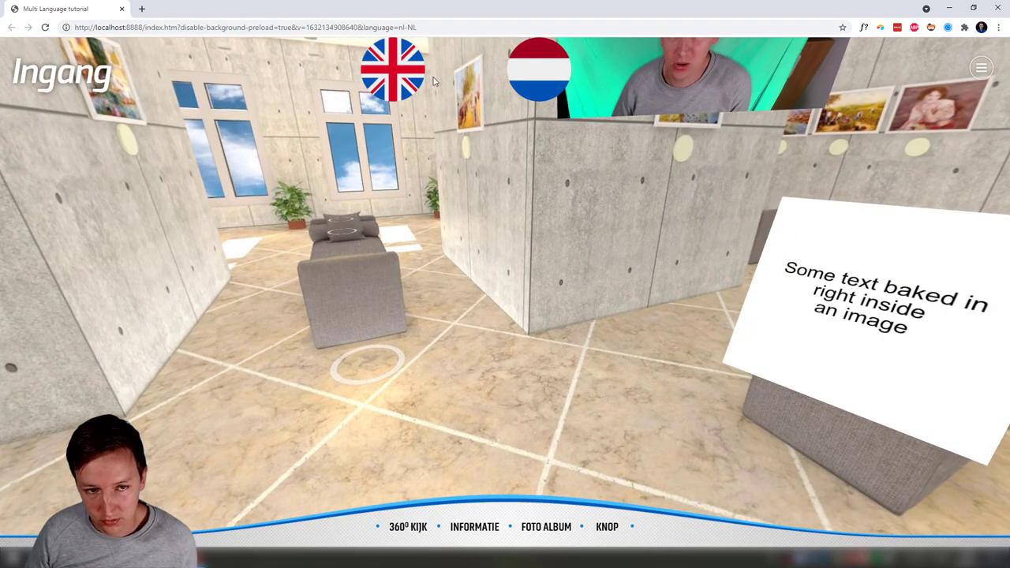
click(391, 69)
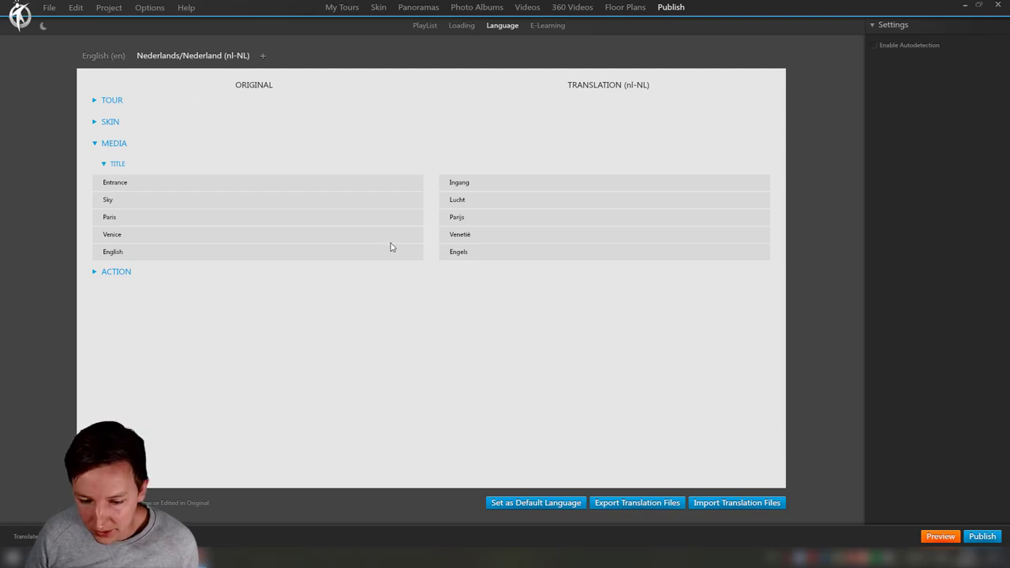
Step: Try Nederlands/Nederland (nl-NL) as the tour's default language and set English as the default again
click(100, 57)
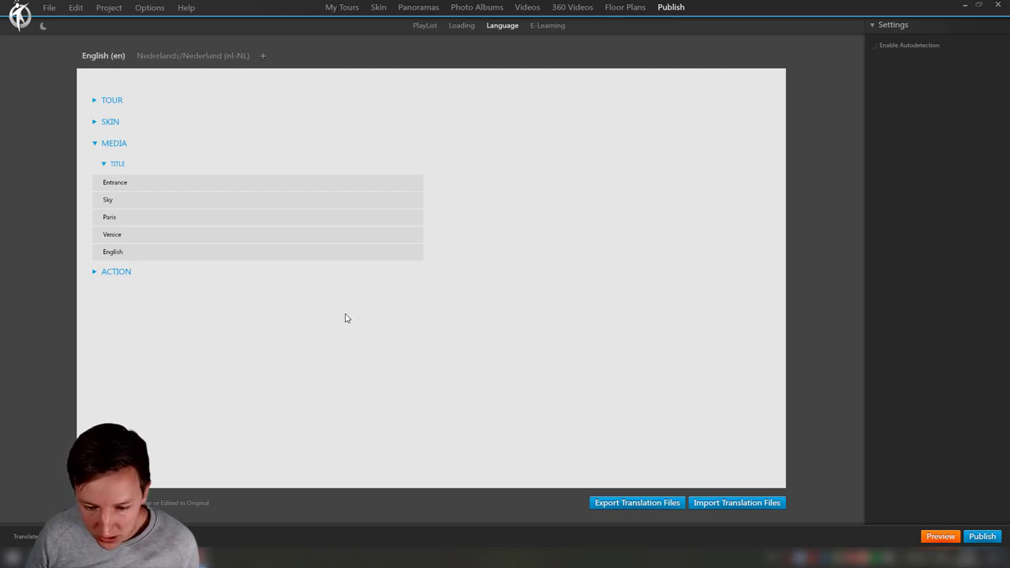
click(184, 55)
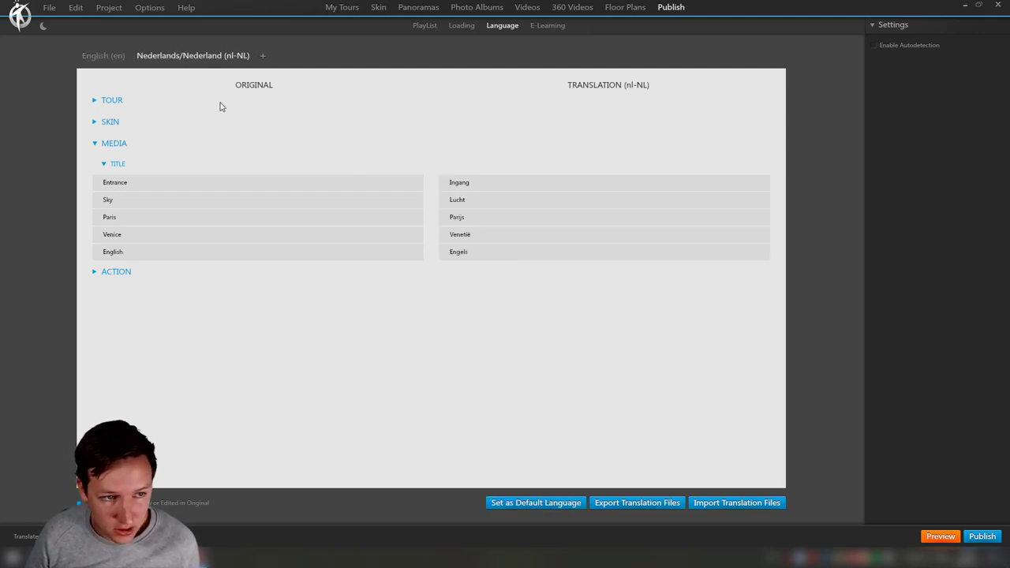
click(506, 505)
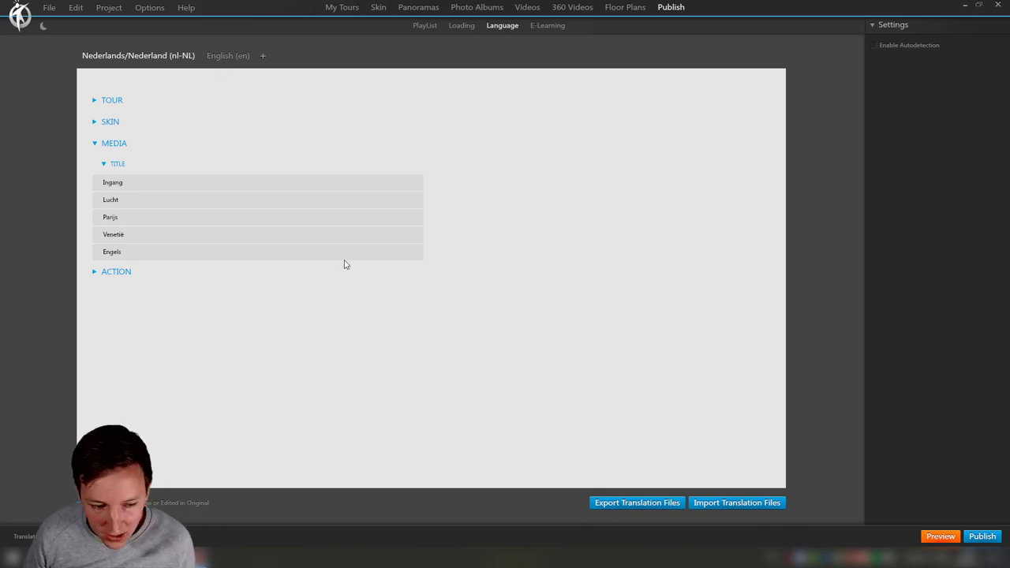
click(228, 56)
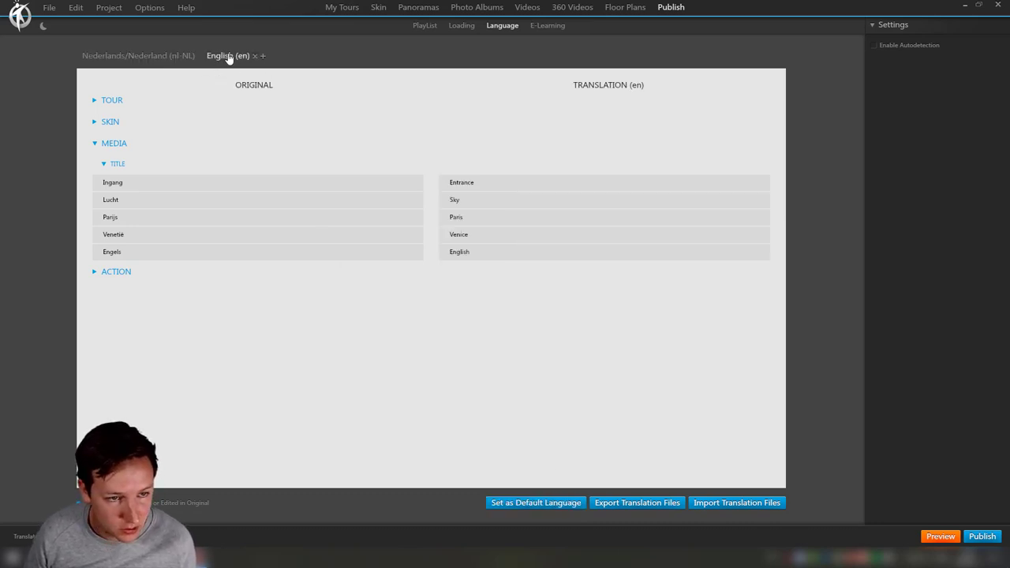
click(524, 504)
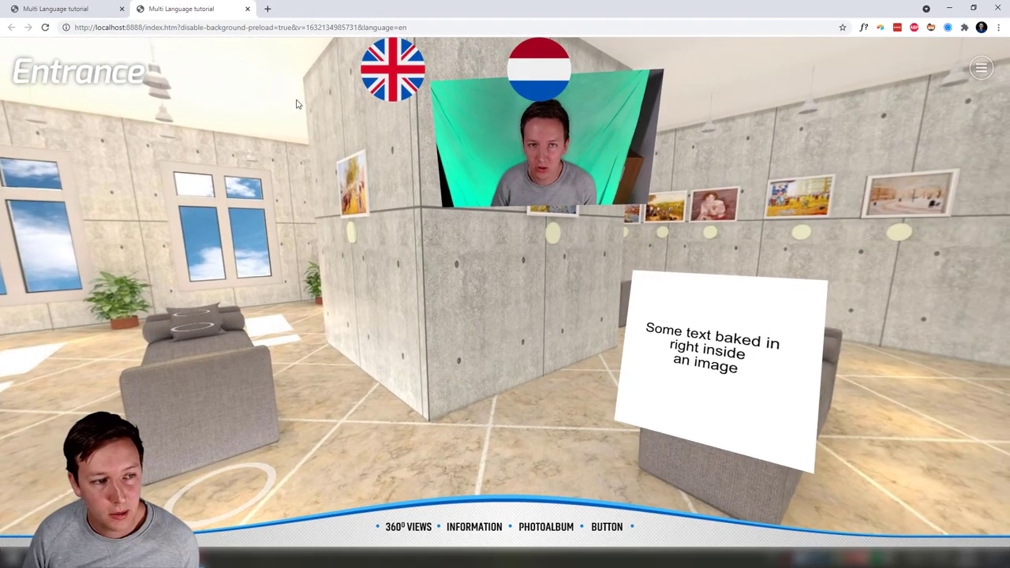
Step: In the English preview, switch the tour to Dutch and look at the image with baked-in text
click(518, 85)
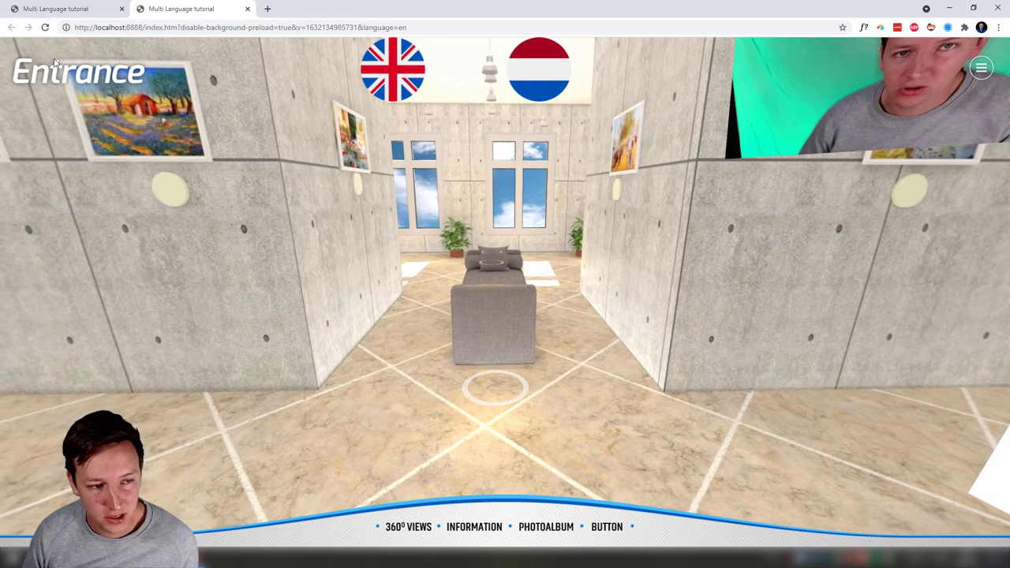
click(246, 239)
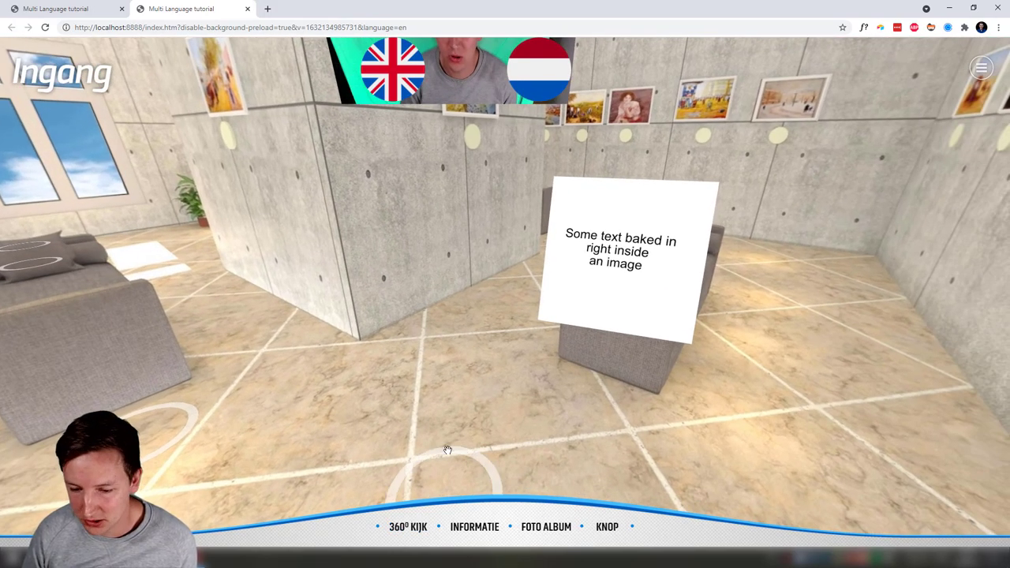
click(446, 451)
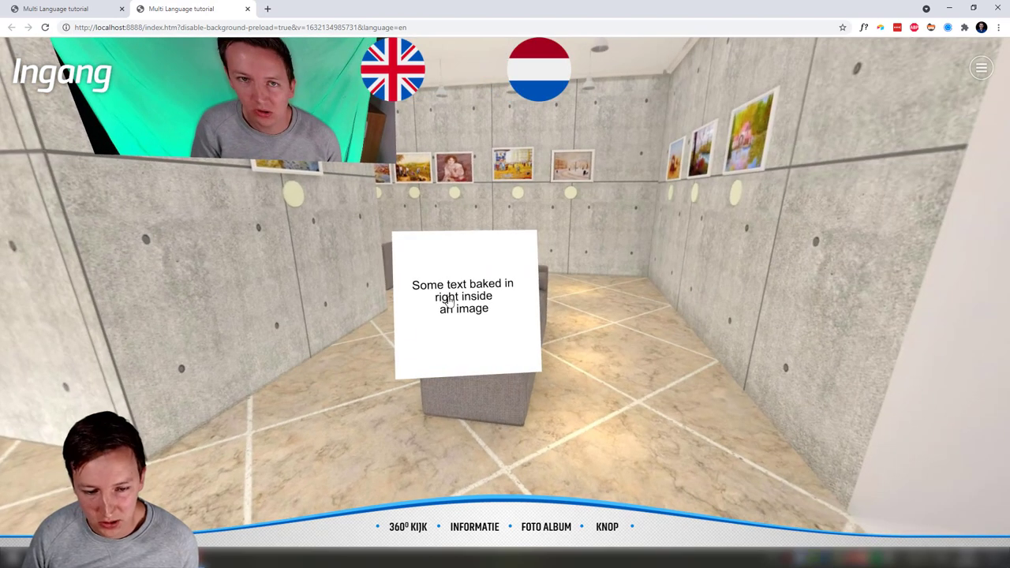
Step: Look around the picture with baked-in text in the preview and choose the Dutch language again
drag(448, 302, 674, 303)
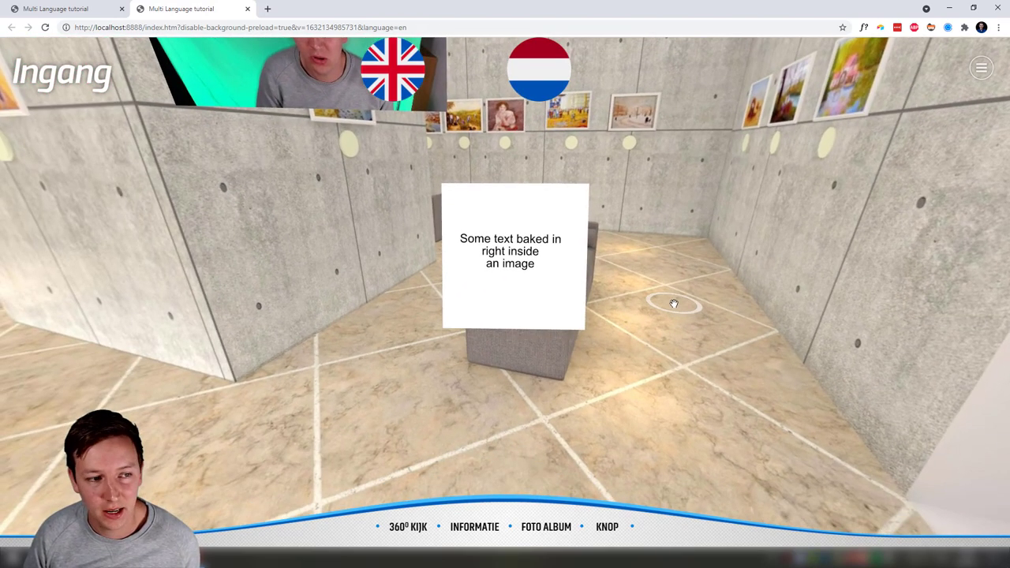
click(674, 304)
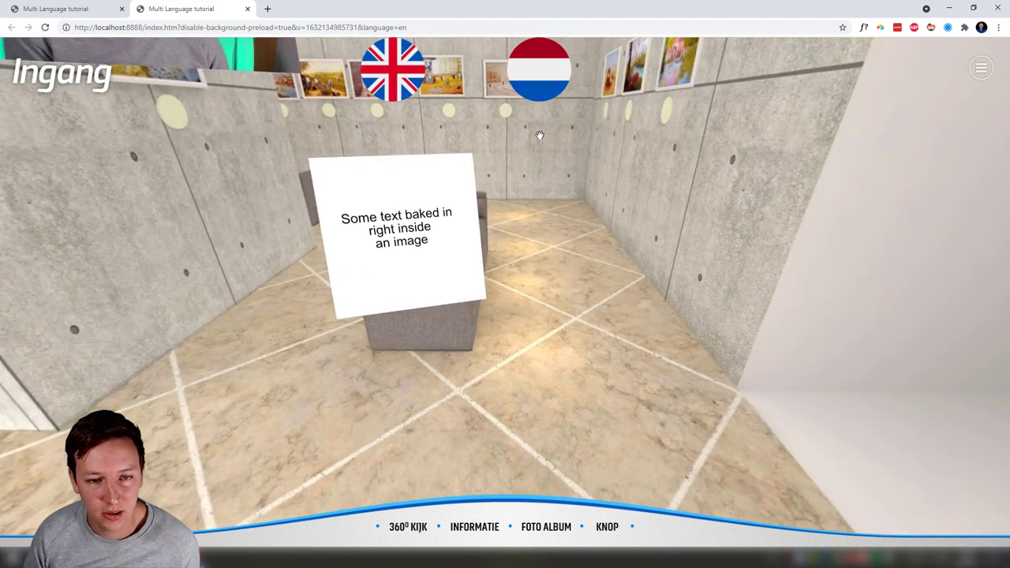
click(539, 71)
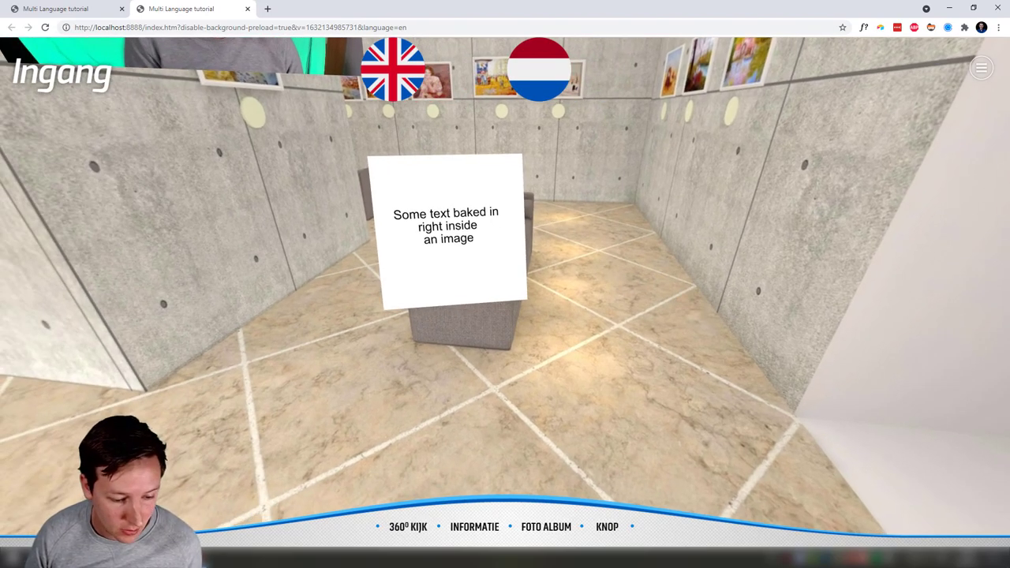
Step: Switch back to 3DVista and open the hotspot editor for the Entrance panorama
key(alt+Tab)
click(418, 7)
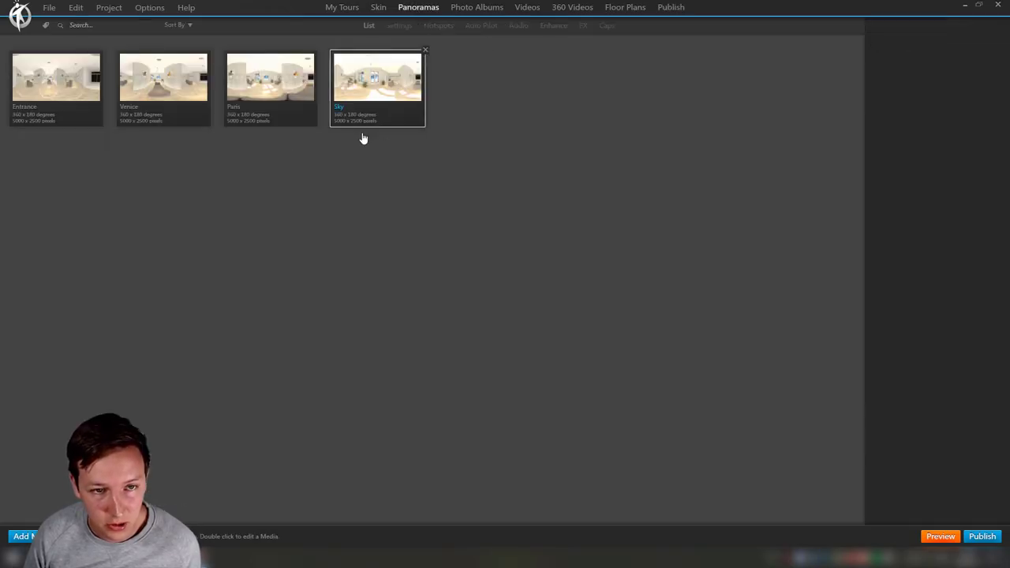
click(55, 76)
click(398, 25)
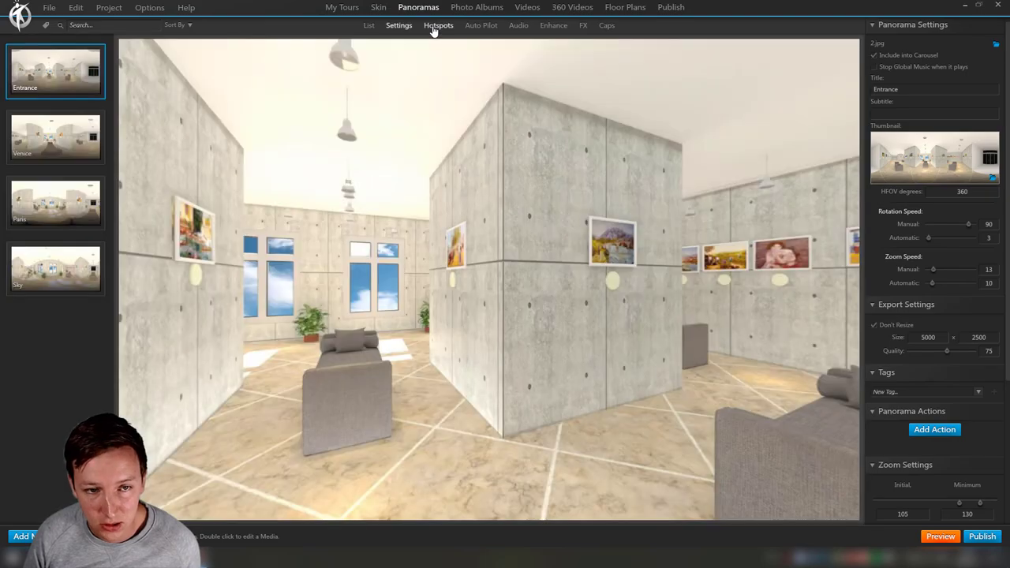
click(436, 25)
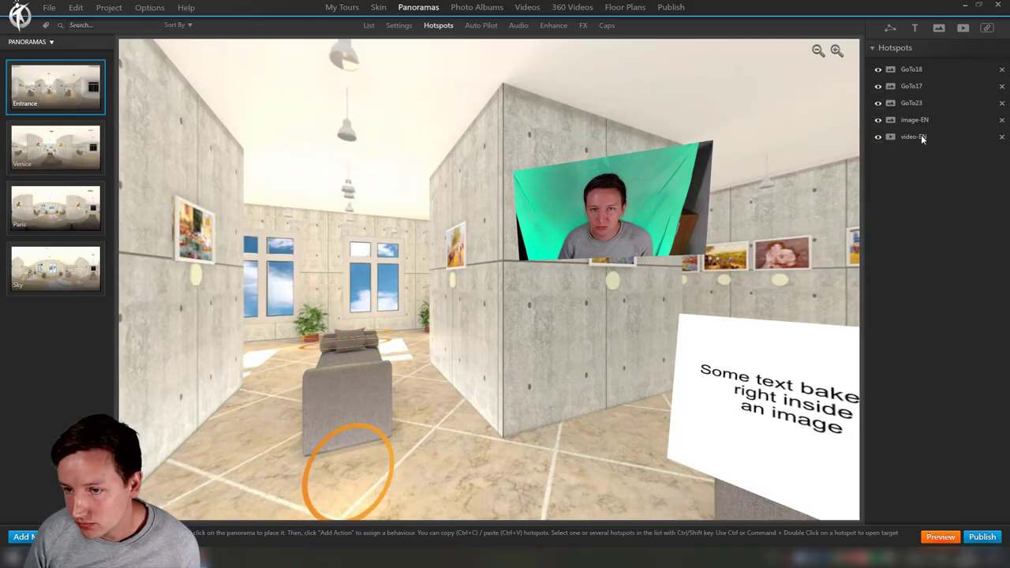
Step: Duplicate the image-EN hotspot in the same place and rename the copy image-NL
click(915, 119)
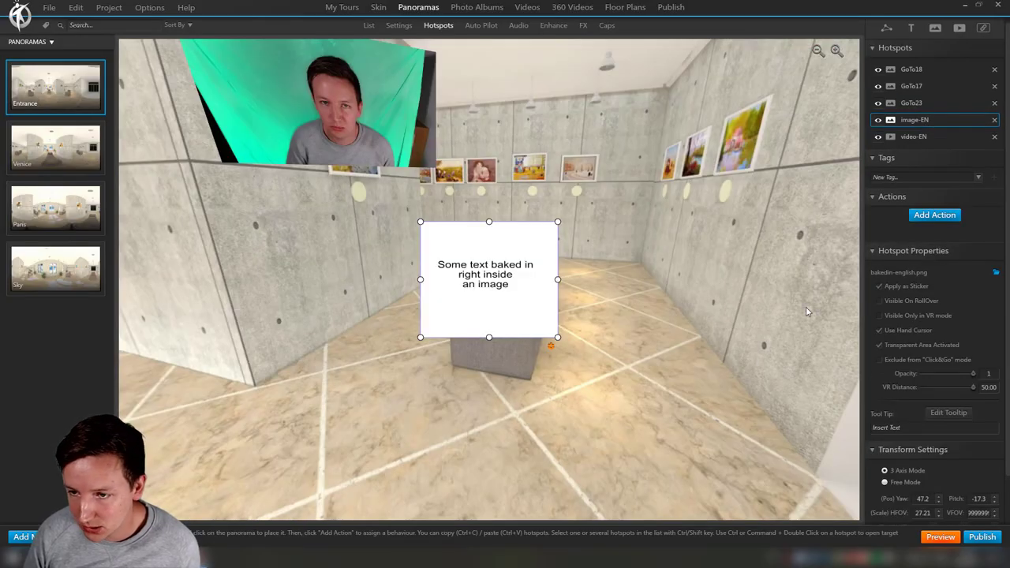
click(914, 104)
click(919, 120)
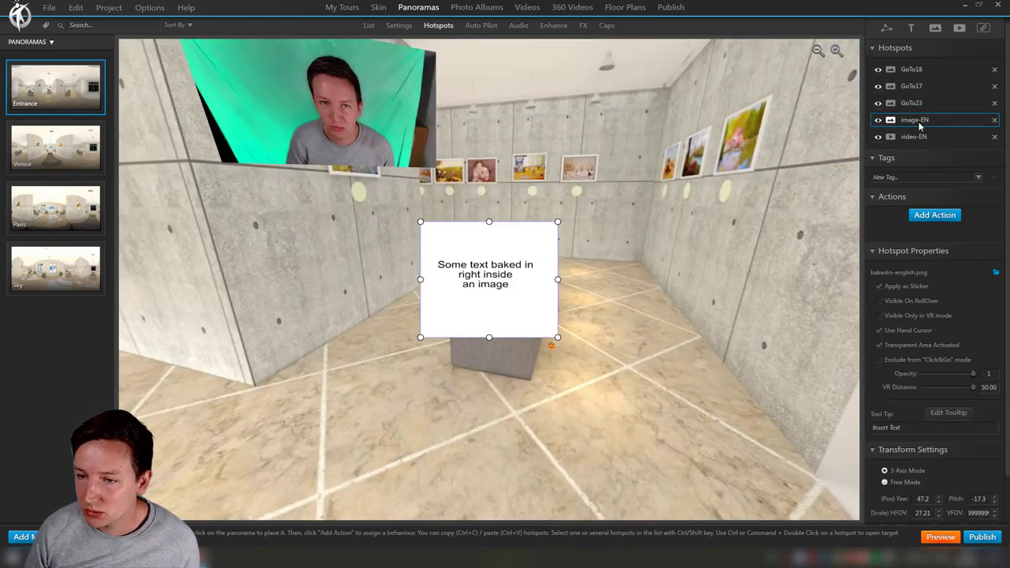
key(ctrl+v)
click(908, 136)
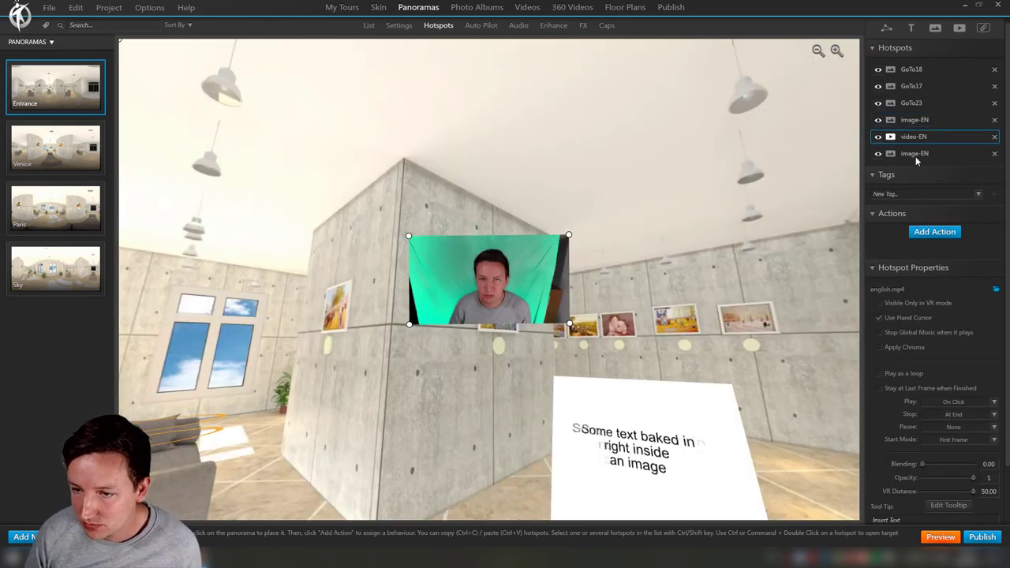
click(915, 154)
double_click(915, 154)
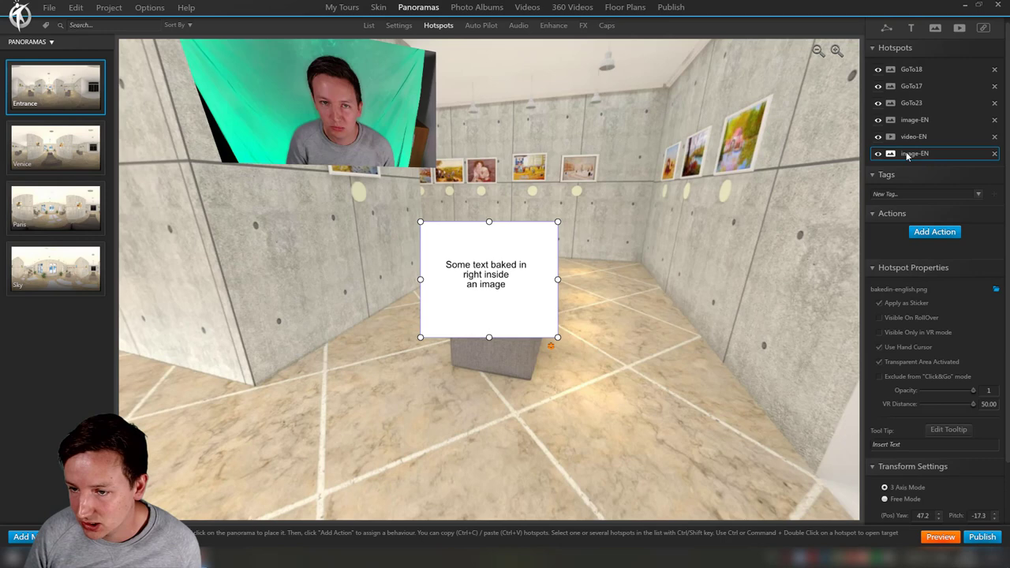
click(937, 159)
double_click(936, 155)
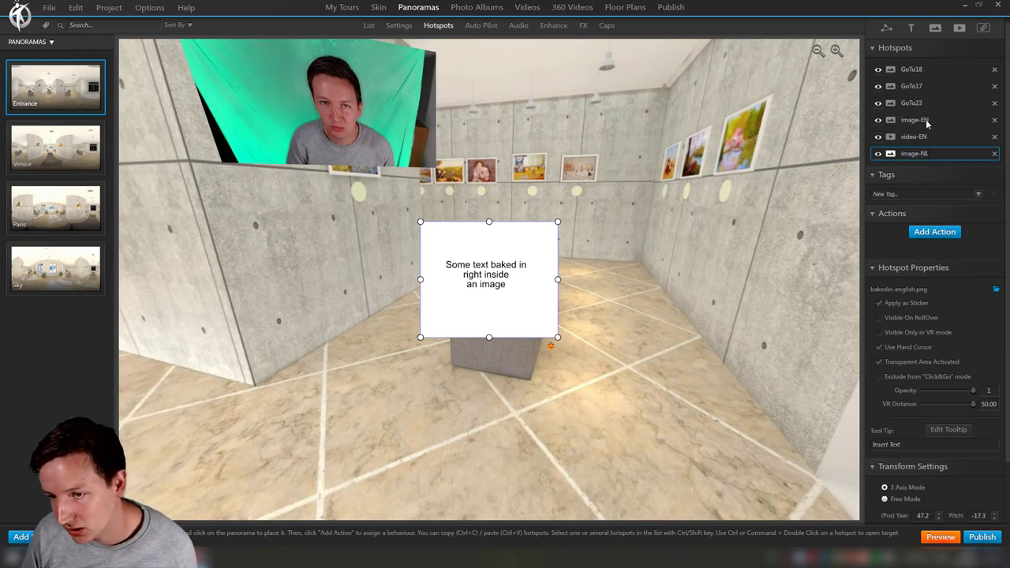
click(926, 137)
click(926, 153)
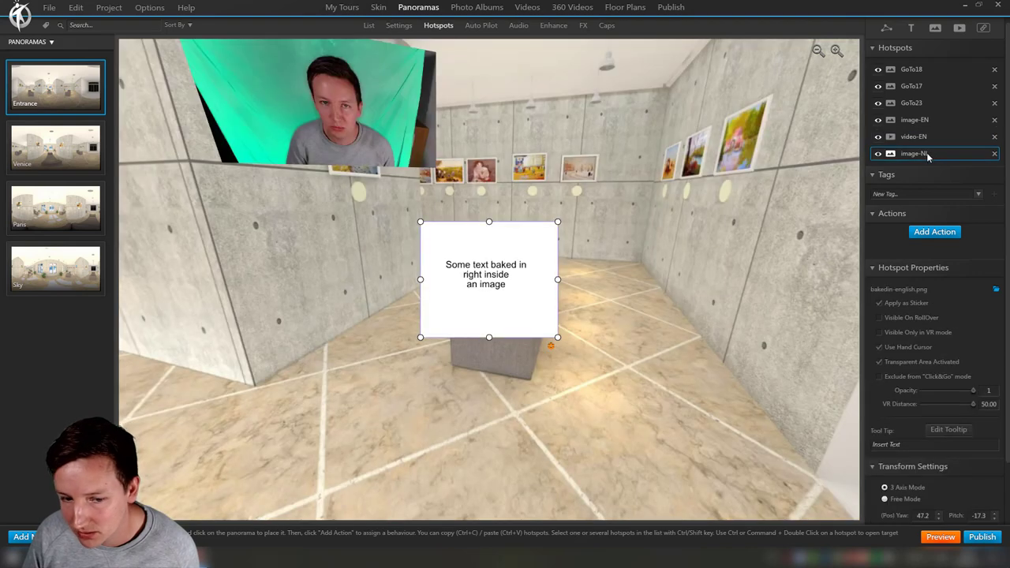
Step: Hide the image-EN hotspot and replace the picture of image-NL with bakedin-dutch.png
click(877, 154)
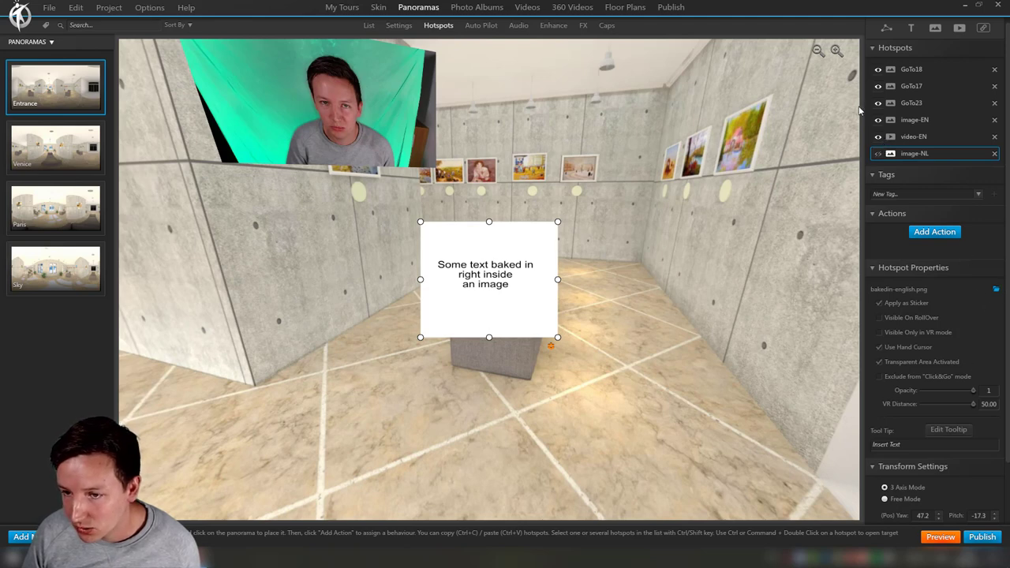
click(878, 152)
click(879, 152)
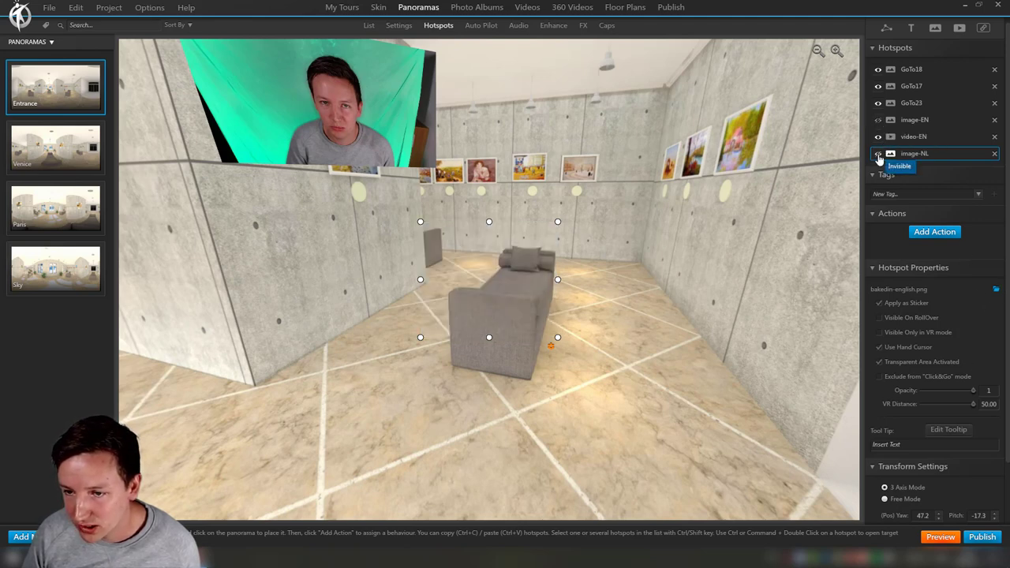
click(995, 289)
drag(398, 11, 663, 23)
click(842, 230)
click(812, 436)
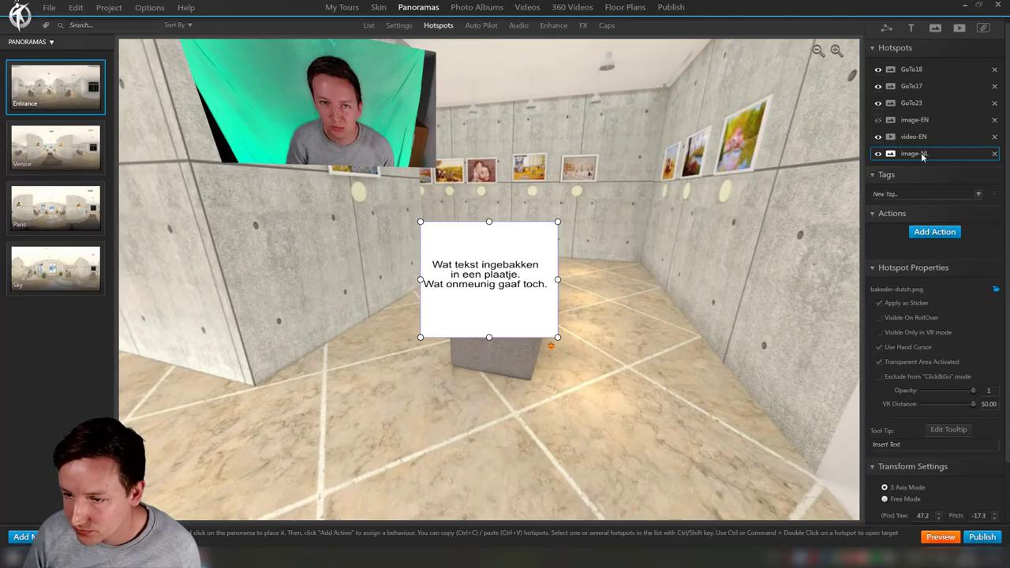
Step: Make the image-NL hotspot invisible on start and image-EN visible on start
click(878, 153)
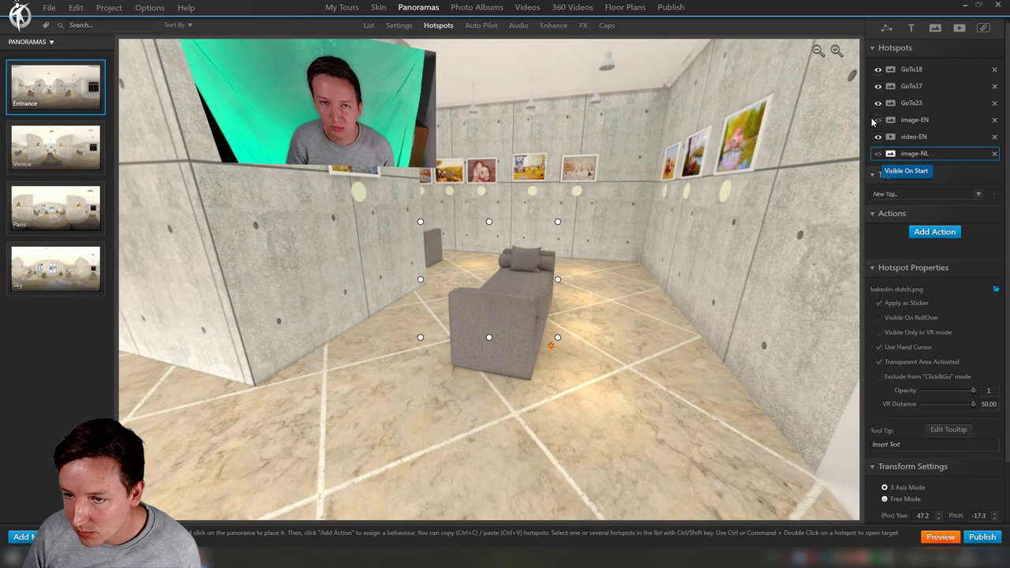
click(877, 154)
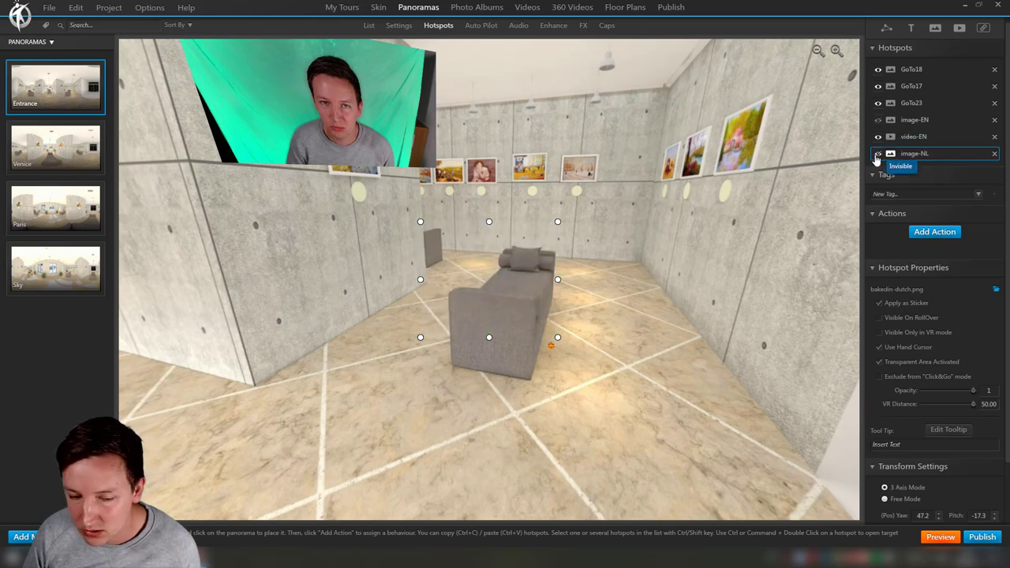
click(877, 155)
click(877, 120)
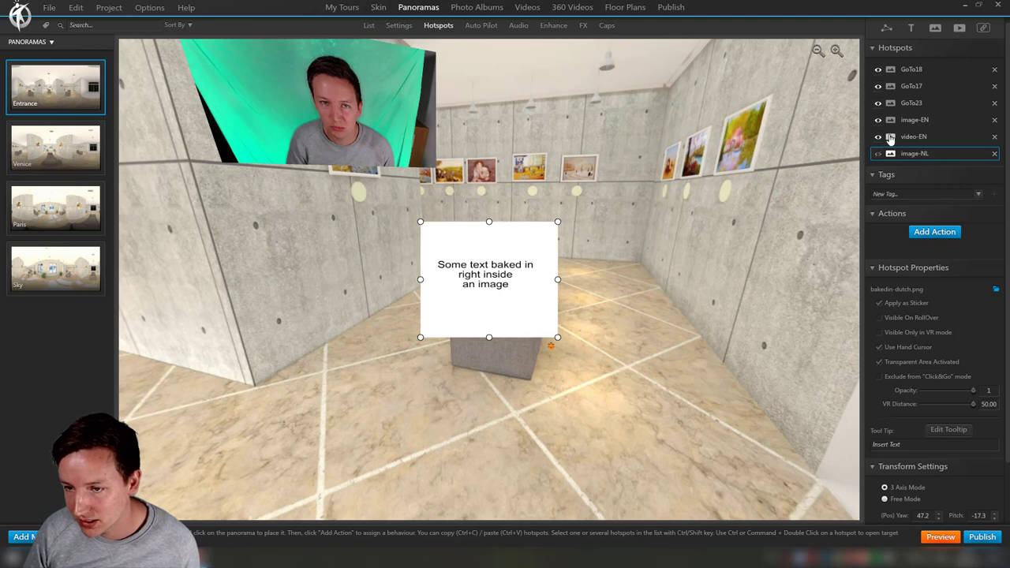
Step: Duplicate the video-EN hotspot in the same place and rename the copy video-NL
click(900, 136)
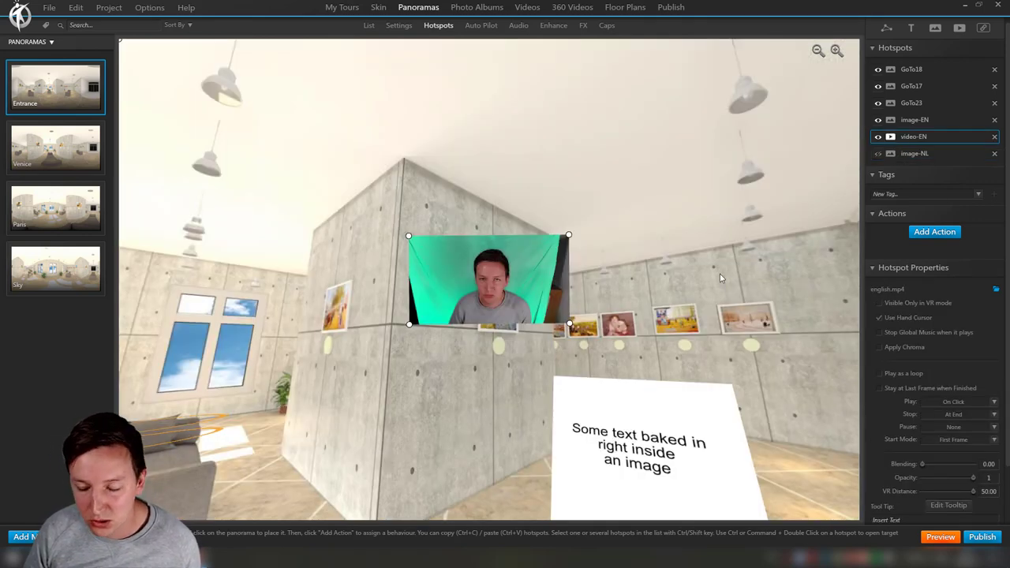
click(918, 119)
click(915, 137)
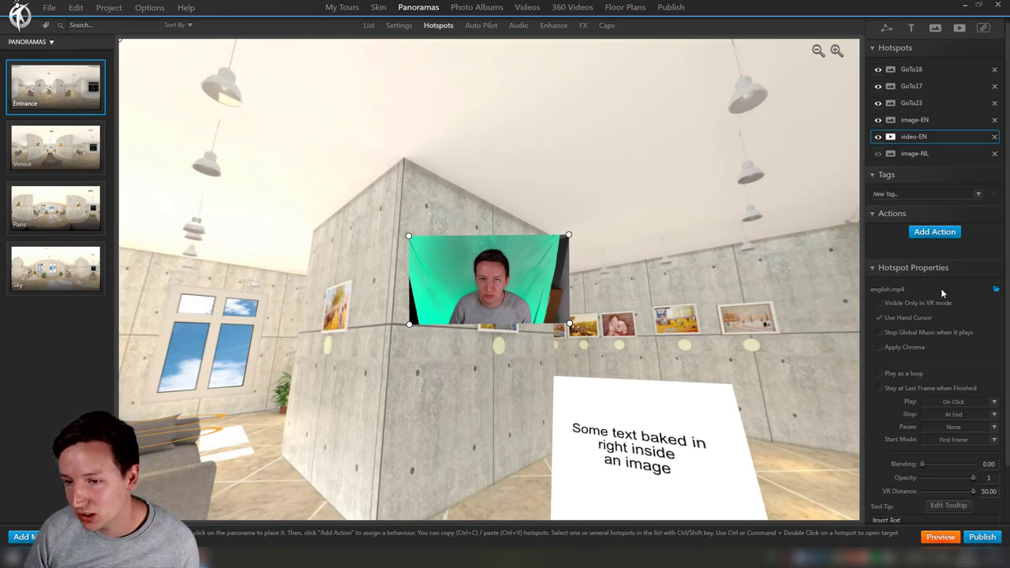
key(ctrl+v)
click(920, 170)
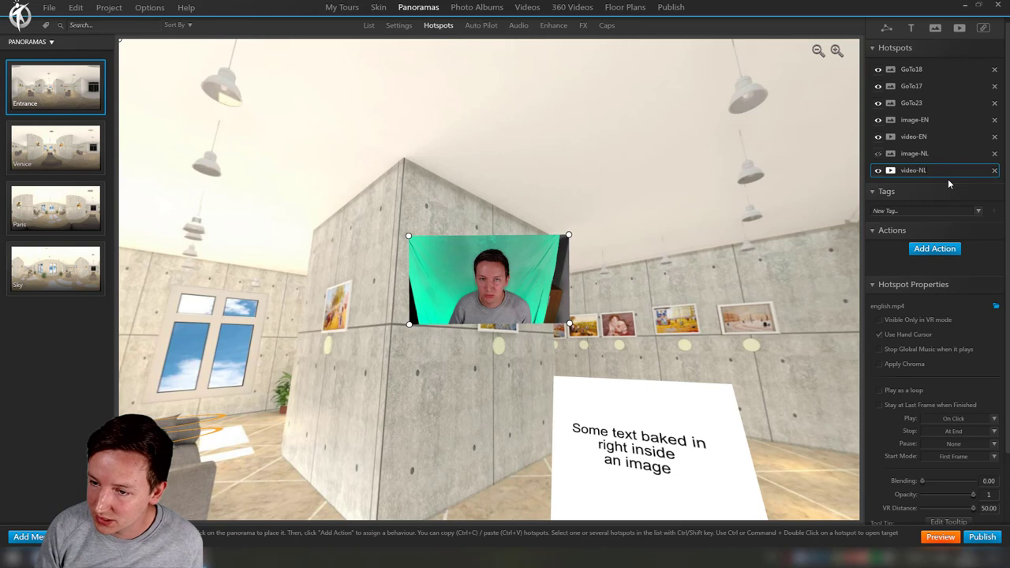
Step: Replace the video of the video-NL hotspot with dutch.mp4 and make the hotspot invisible on start
click(996, 305)
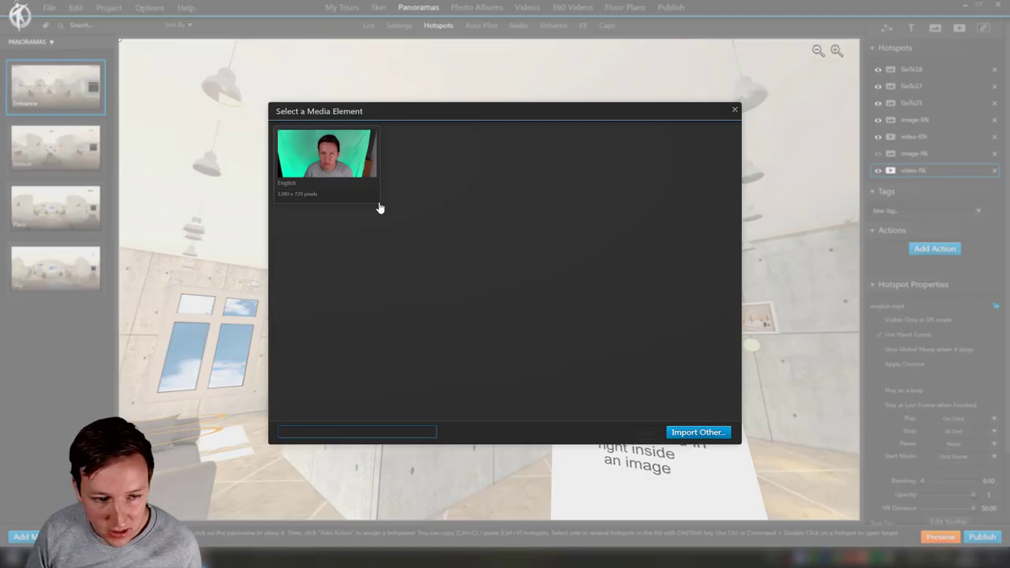
click(698, 431)
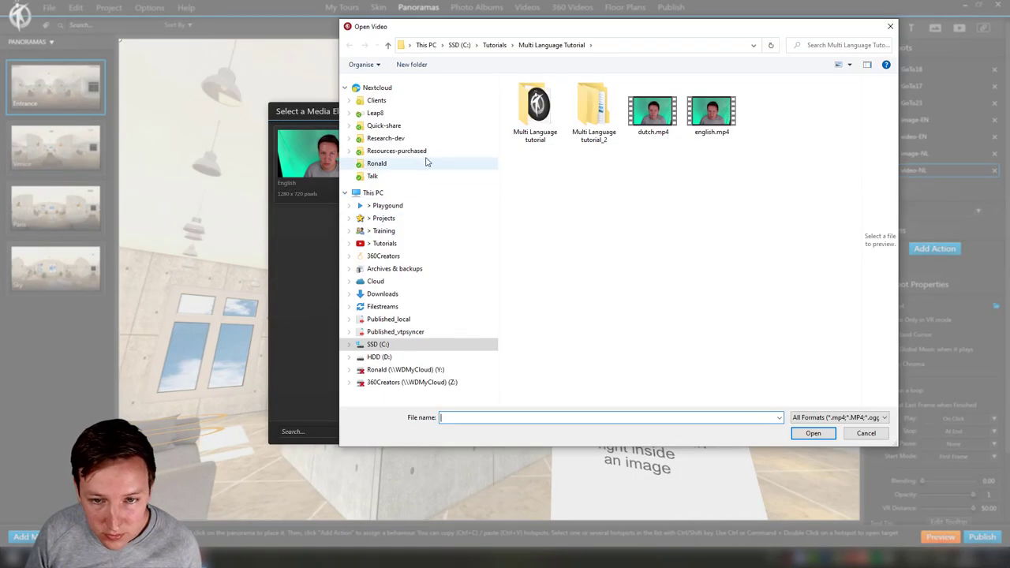
double_click(641, 123)
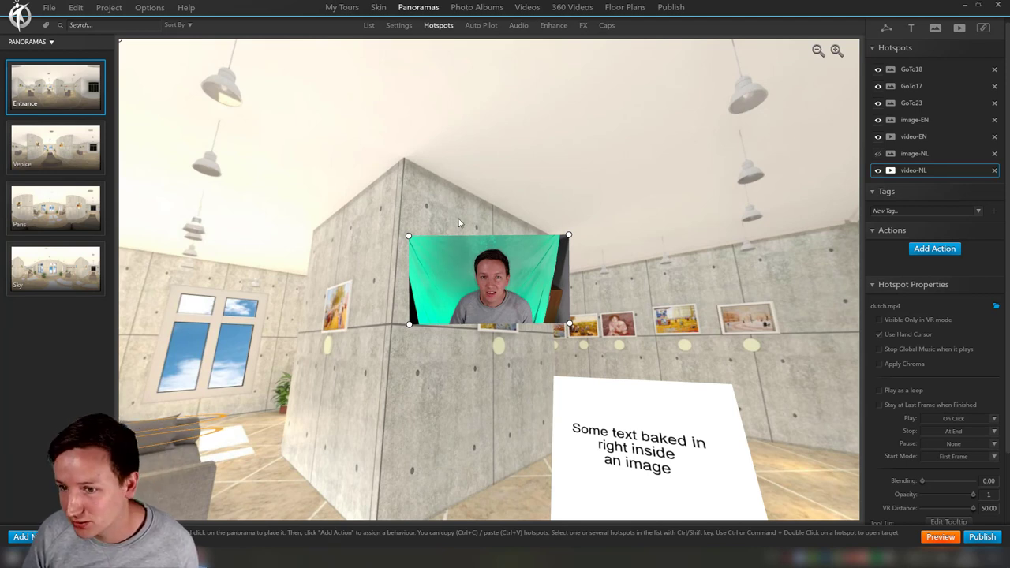
click(877, 170)
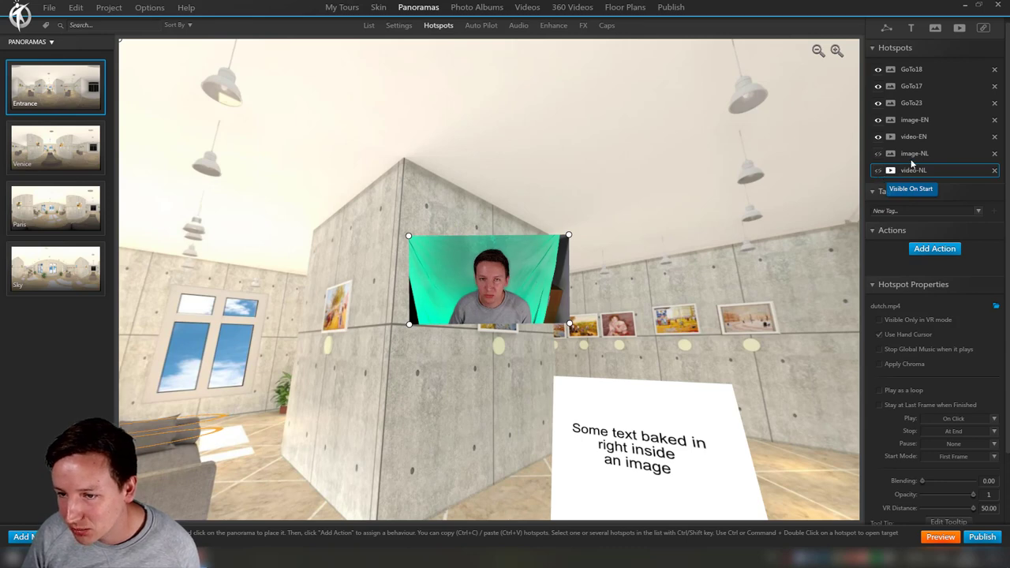
Step: Move image-NL directly below image-EN in the hotspot list and go through the English and Dutch hotspots
click(912, 157)
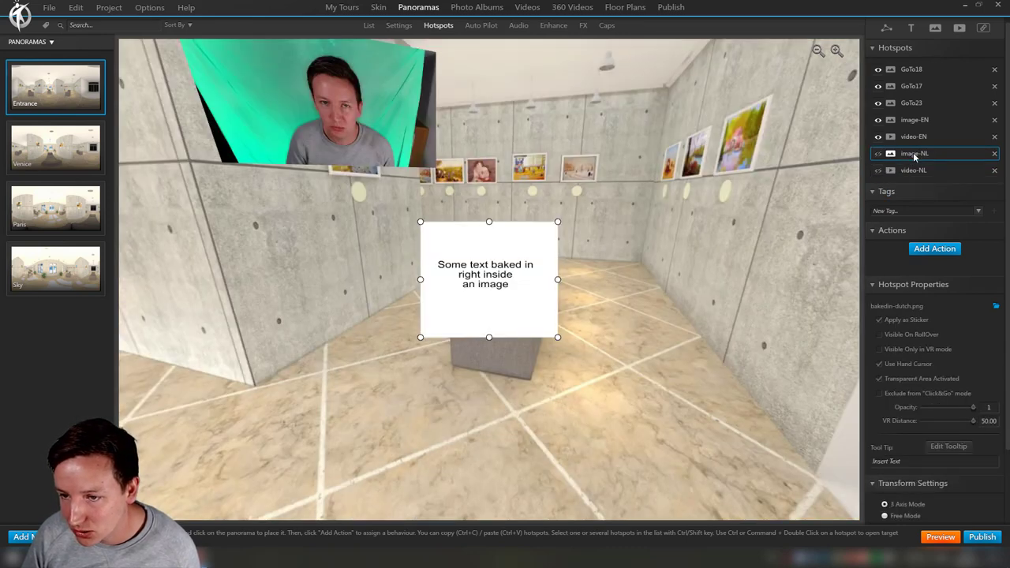
drag(913, 157, 913, 138)
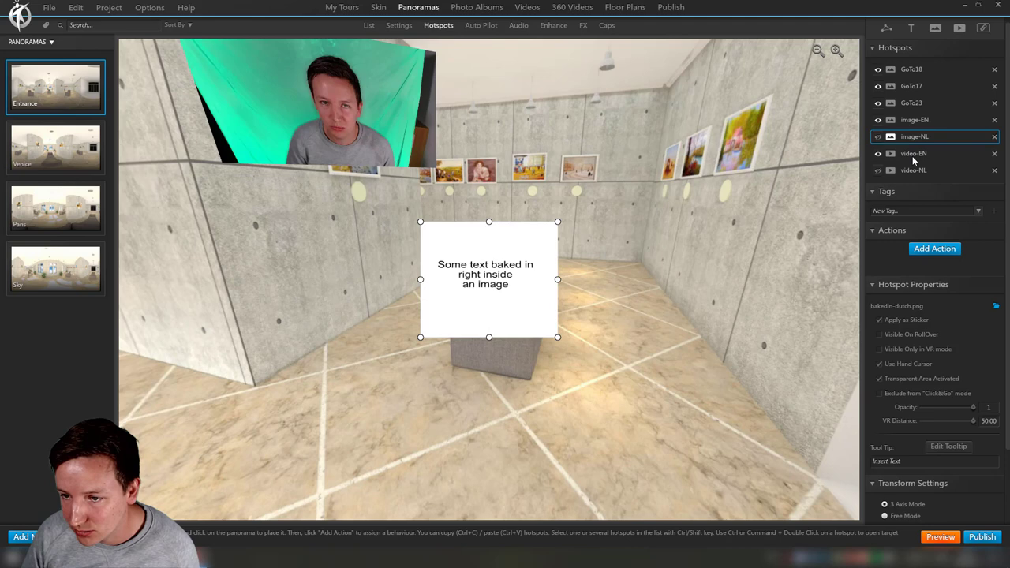
click(913, 157)
click(914, 171)
click(912, 153)
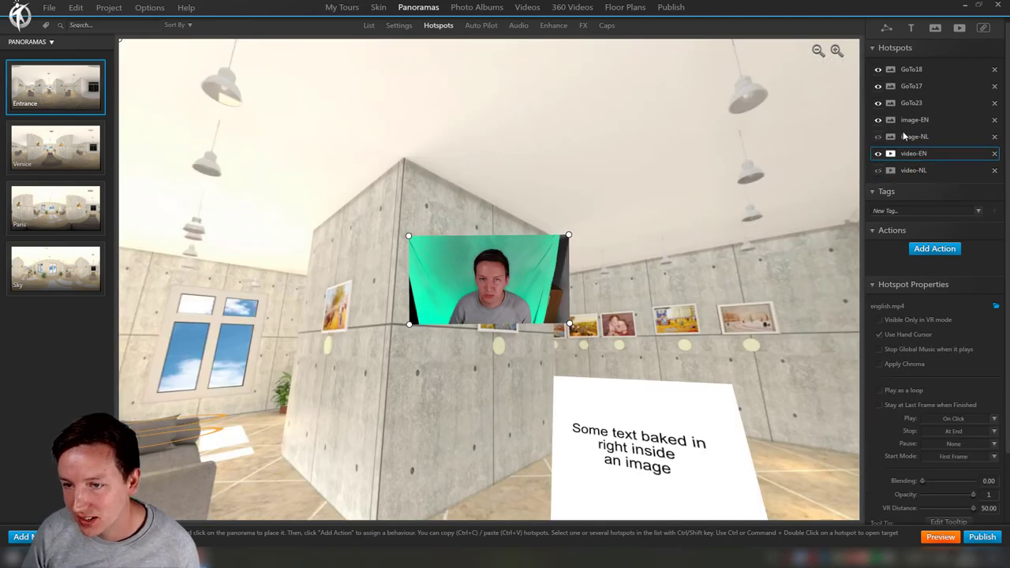
click(914, 135)
click(915, 153)
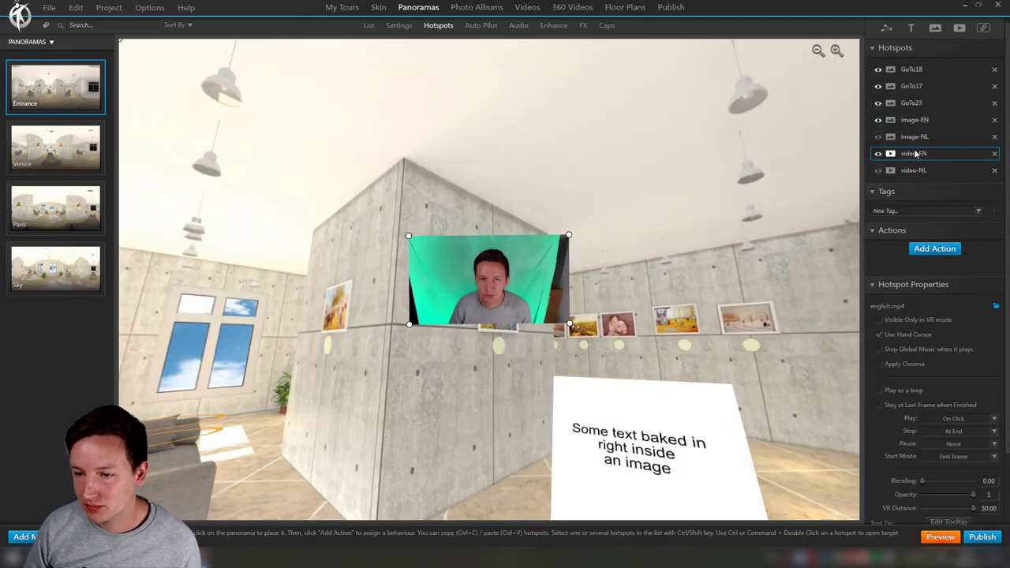
click(916, 170)
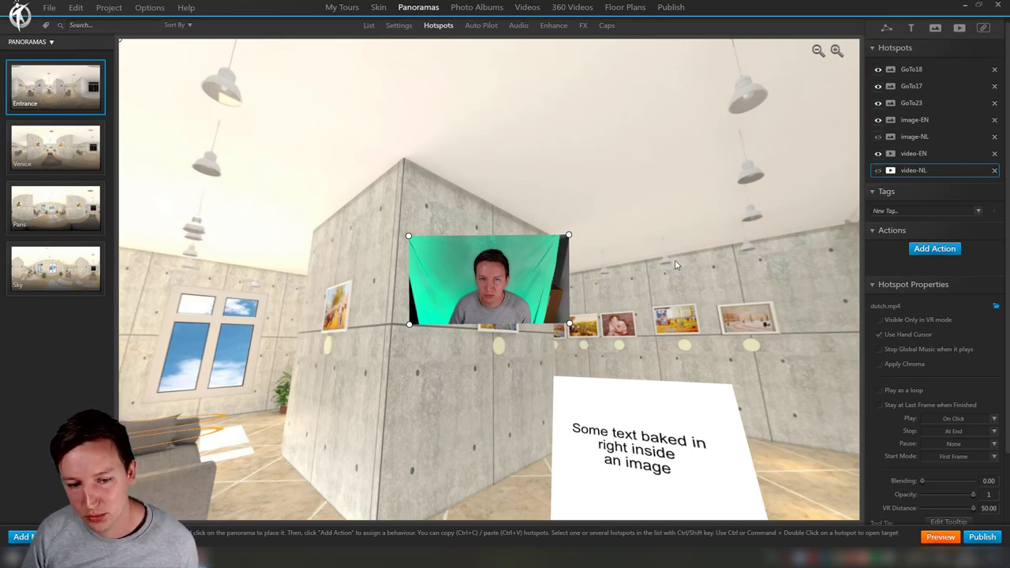
Step: Add the tag EN to both the image-EN and video-EN hotspots
click(904, 137)
click(909, 122)
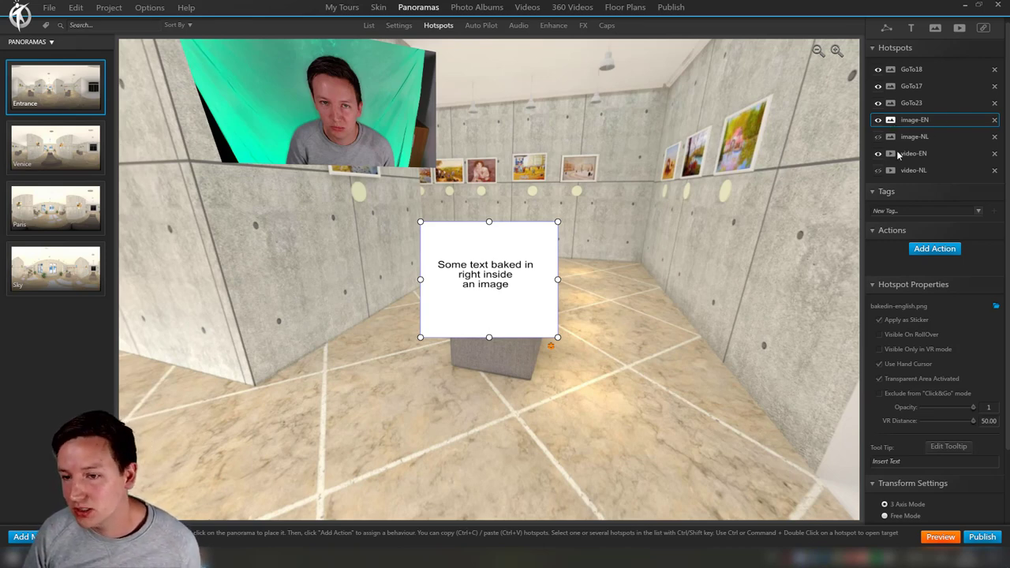
click(907, 209)
text(EN)
key(Return)
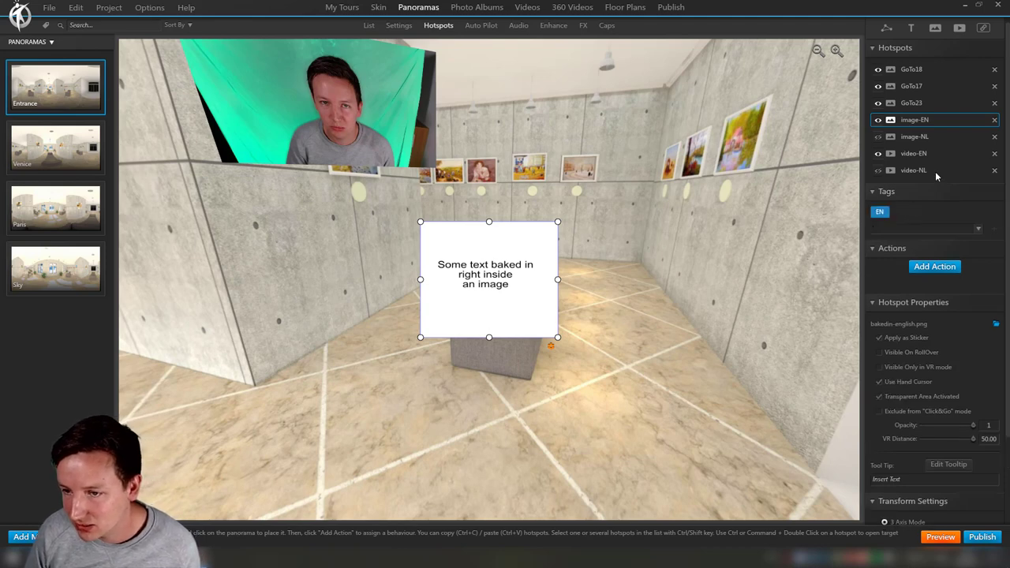
click(924, 153)
click(899, 209)
text(EN)
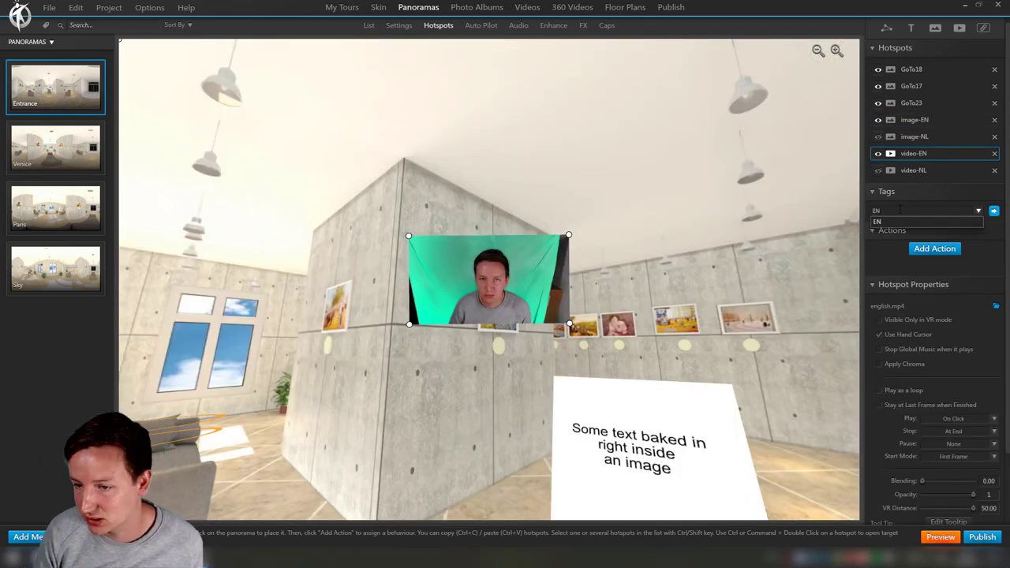
key(Return)
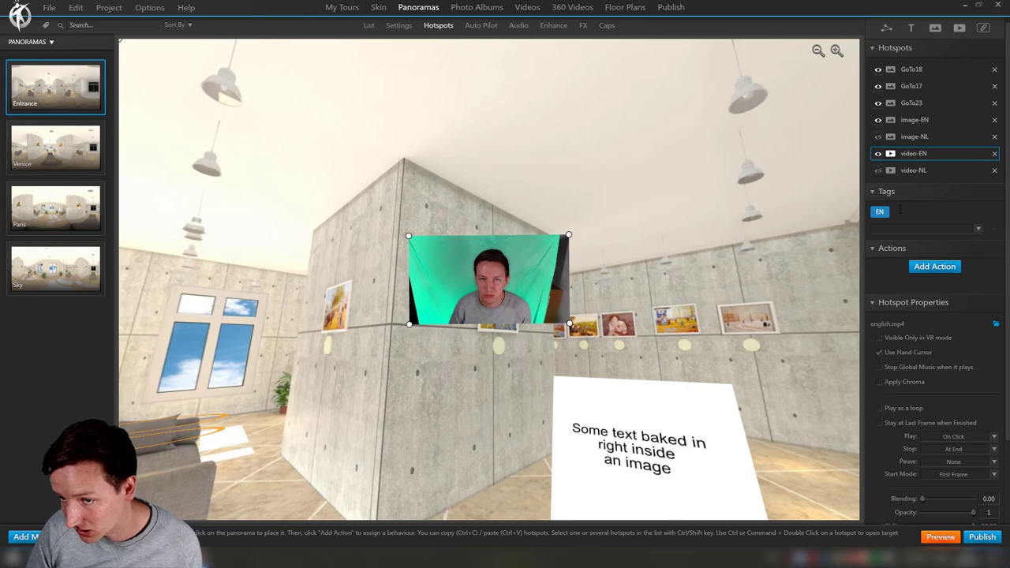
Step: Add the tag NL to both the image-NL and video-NL hotspots, and check the tags of the English hotspots
click(914, 137)
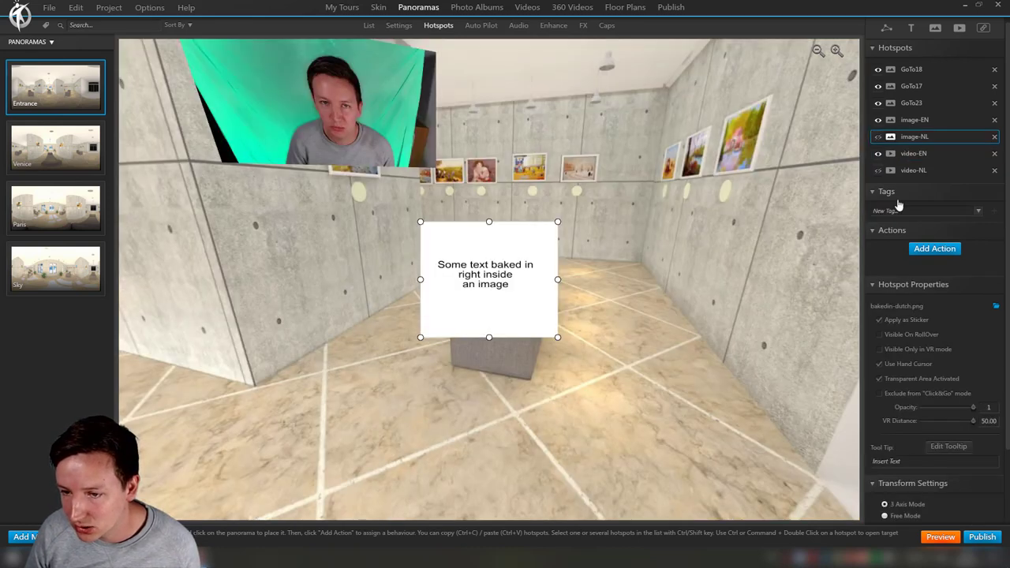
click(889, 212)
text(NL)
key(Return)
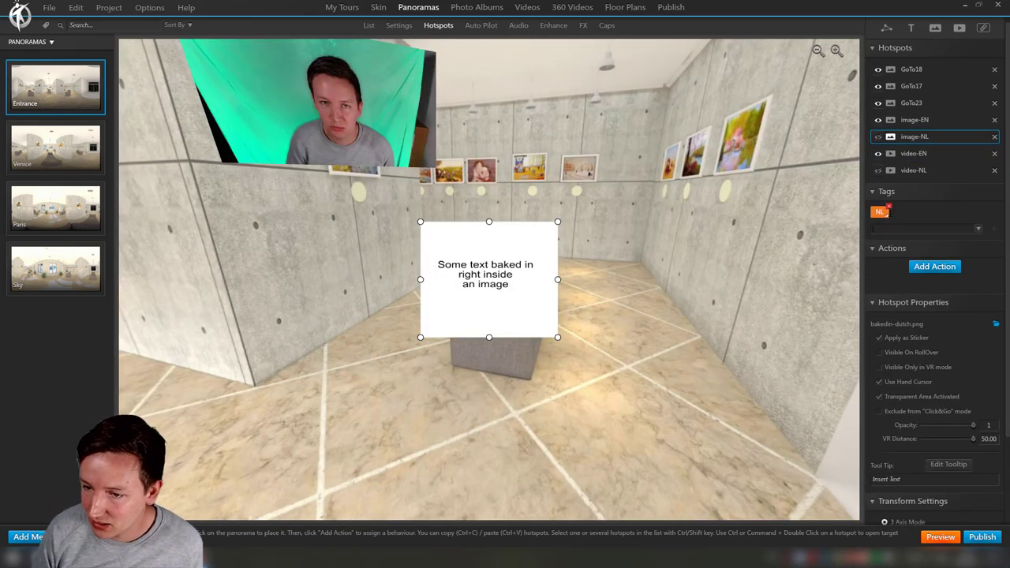
click(915, 170)
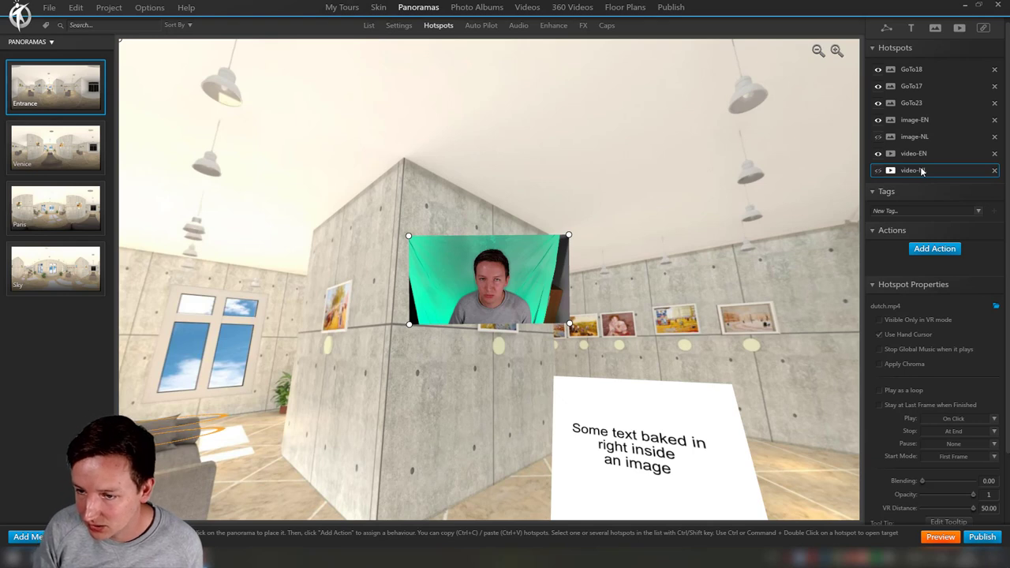
click(888, 211)
text(NL)
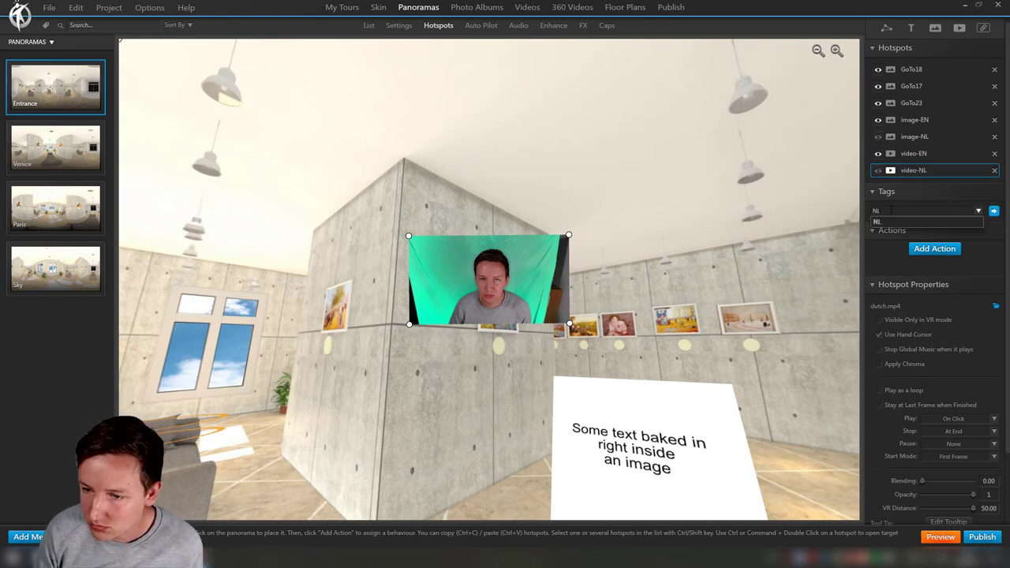
key(Return)
click(915, 154)
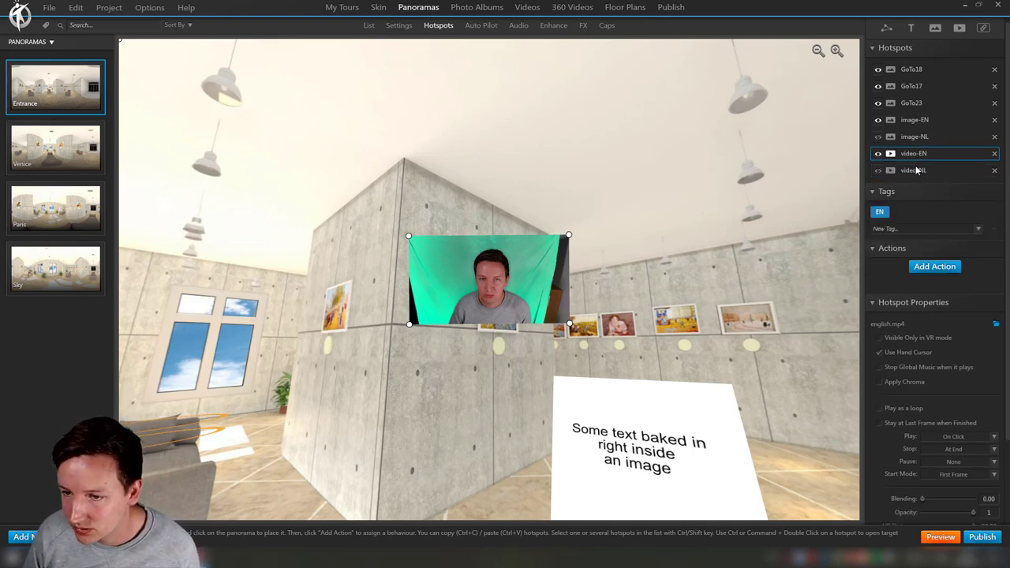
click(914, 121)
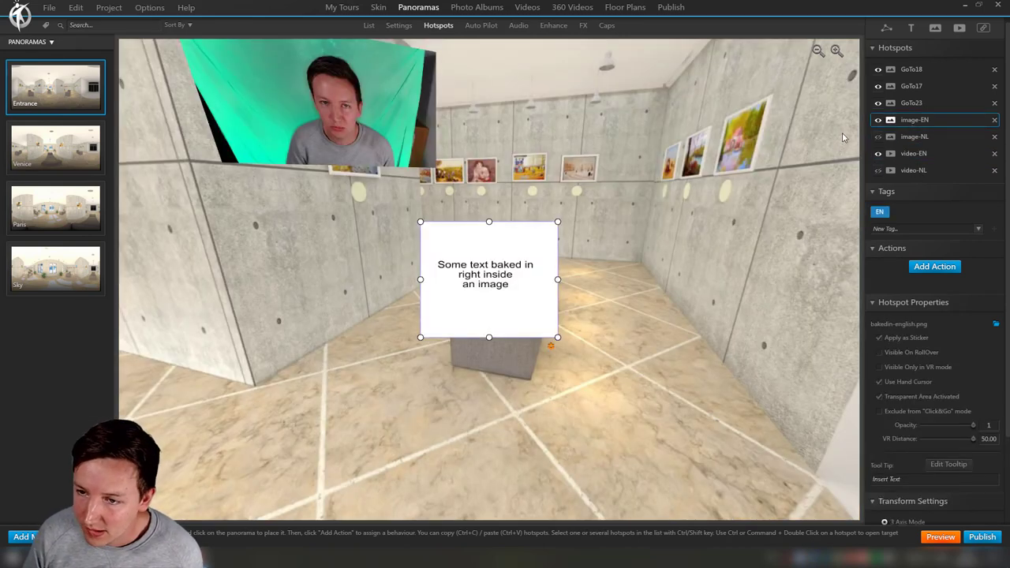
Step: Add a Show/Hide Hotspots action to the Dutch flag in the skin that shows hotspots tagged NL on click
click(379, 8)
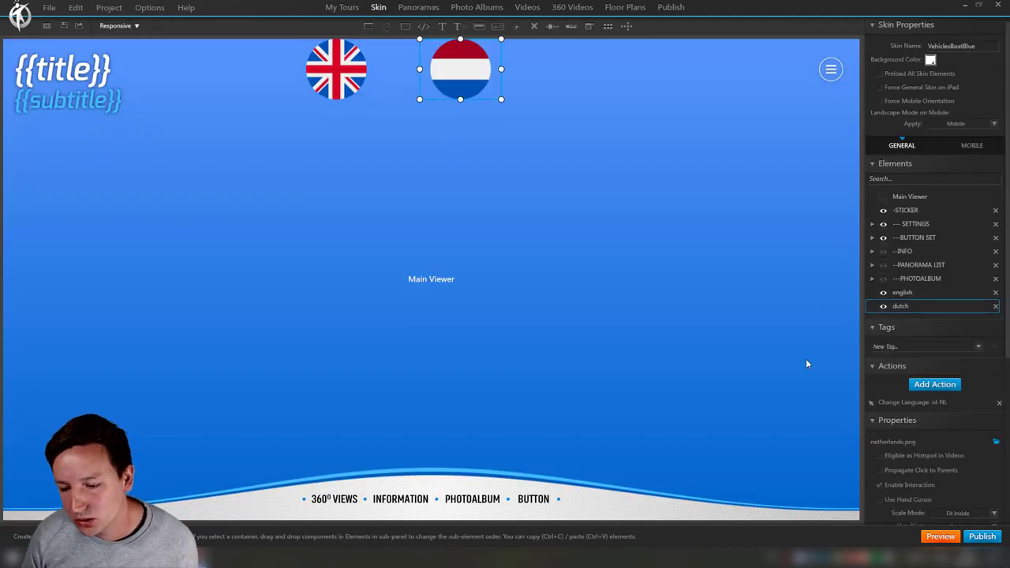
click(935, 403)
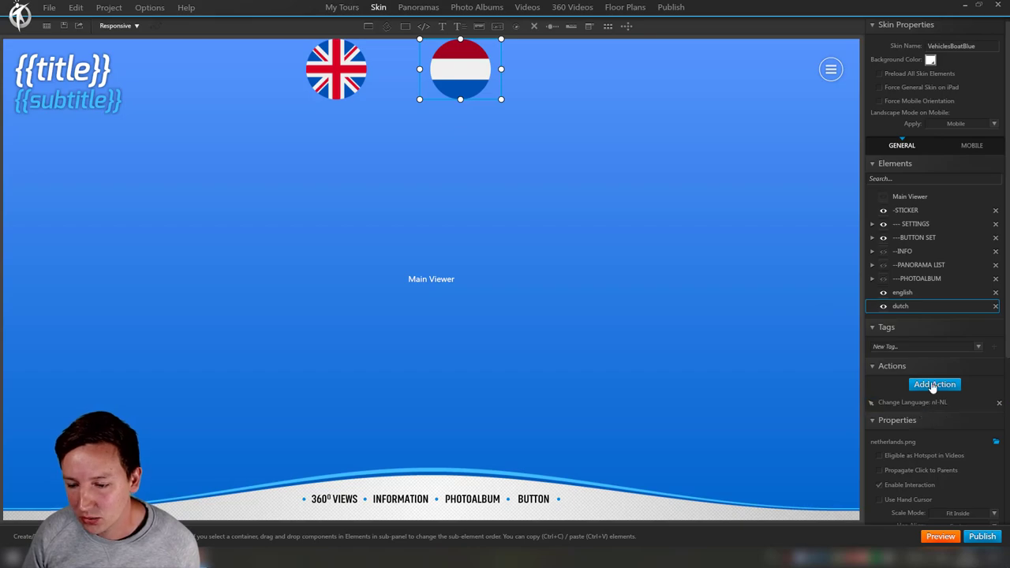
click(933, 385)
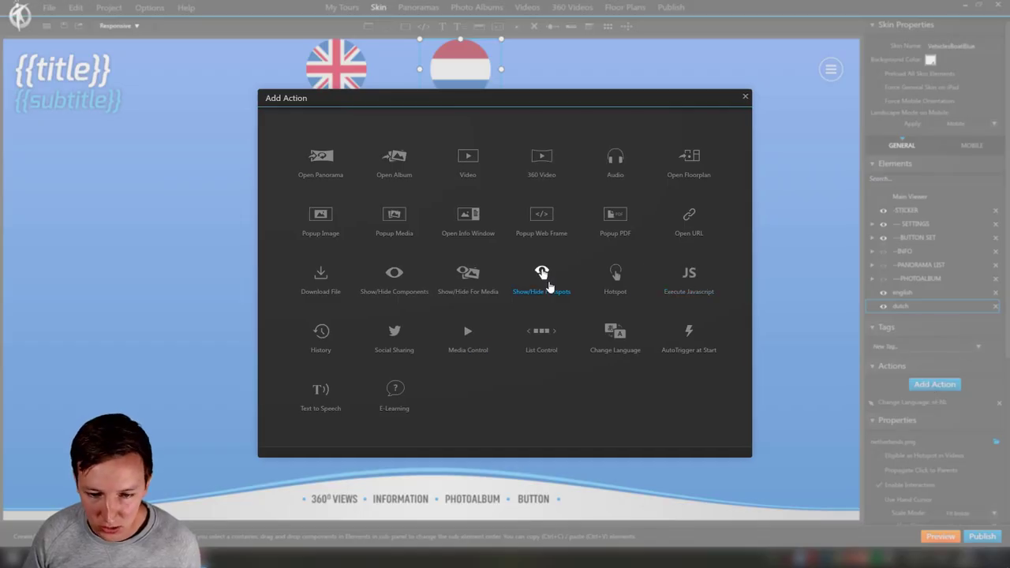
click(541, 273)
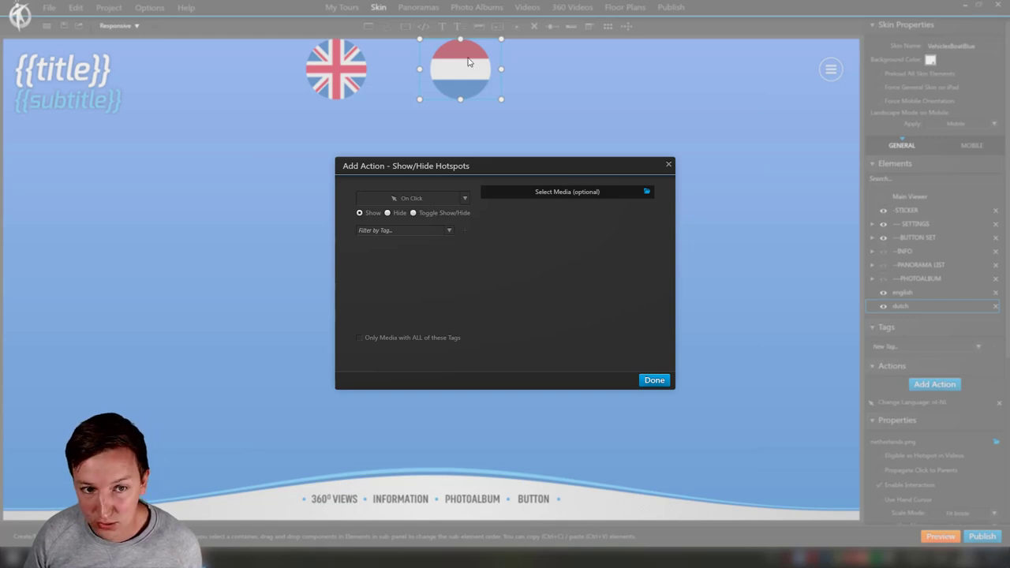
click(361, 213)
click(379, 231)
text(nl)
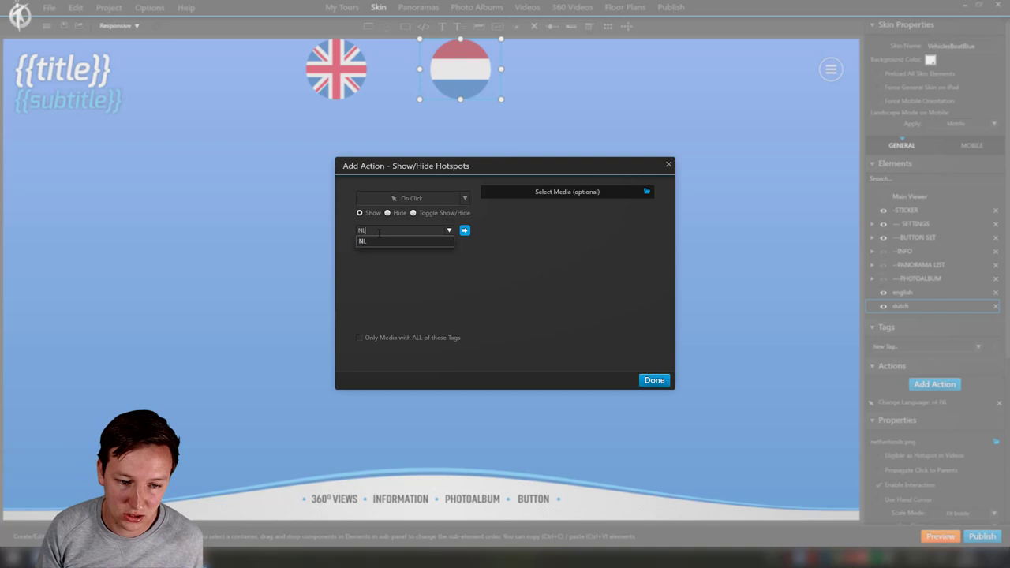
click(381, 241)
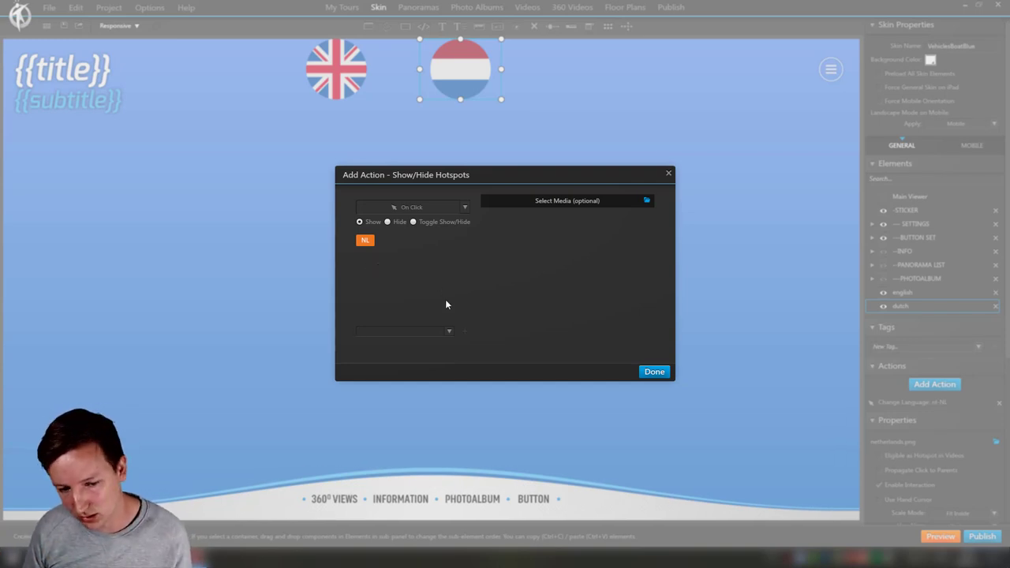
click(654, 371)
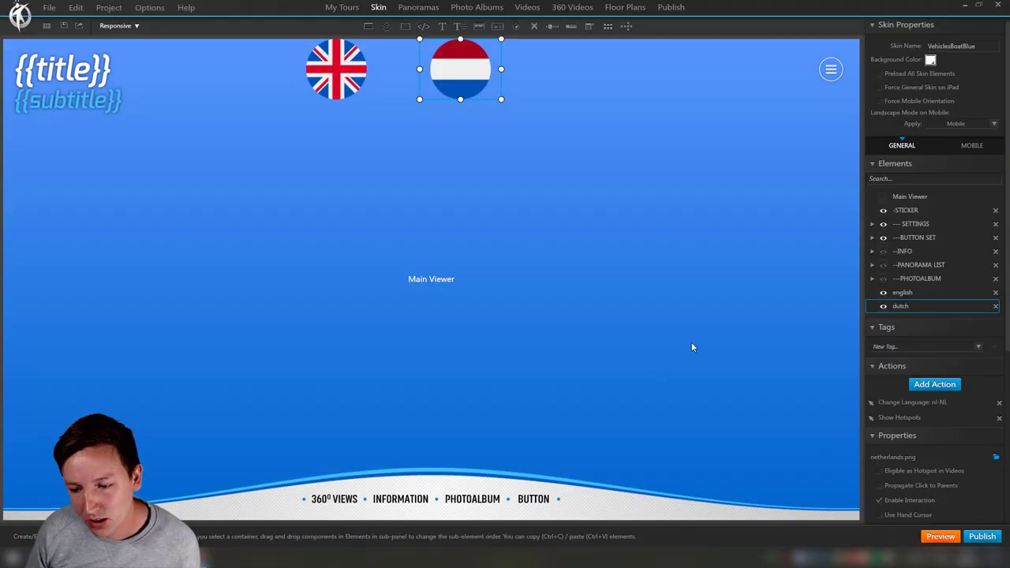
Step: Toggle the start visibility of image-NL in the Entrance panorama to compare both images, leaving it invisible
click(419, 8)
click(67, 98)
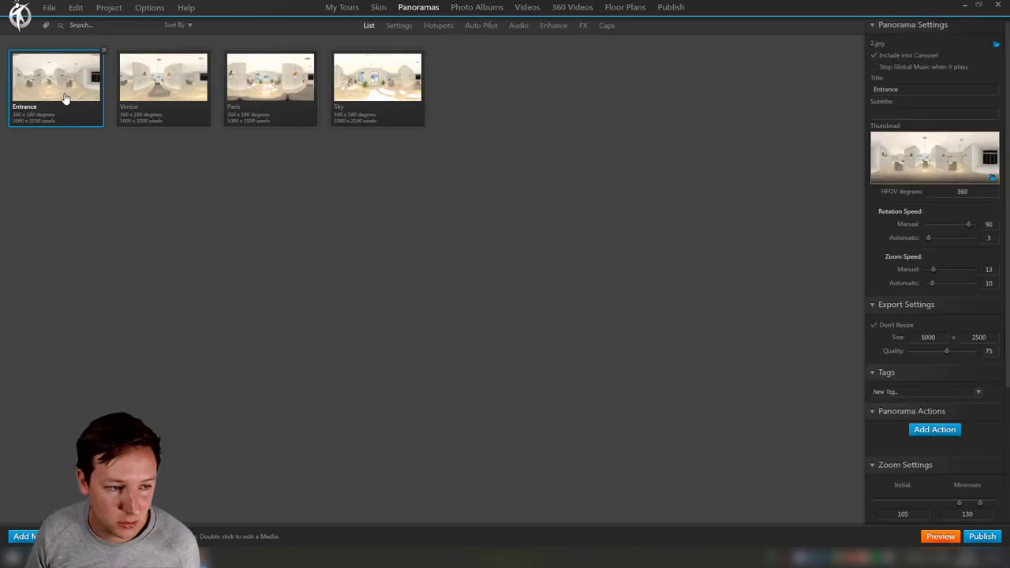
click(438, 26)
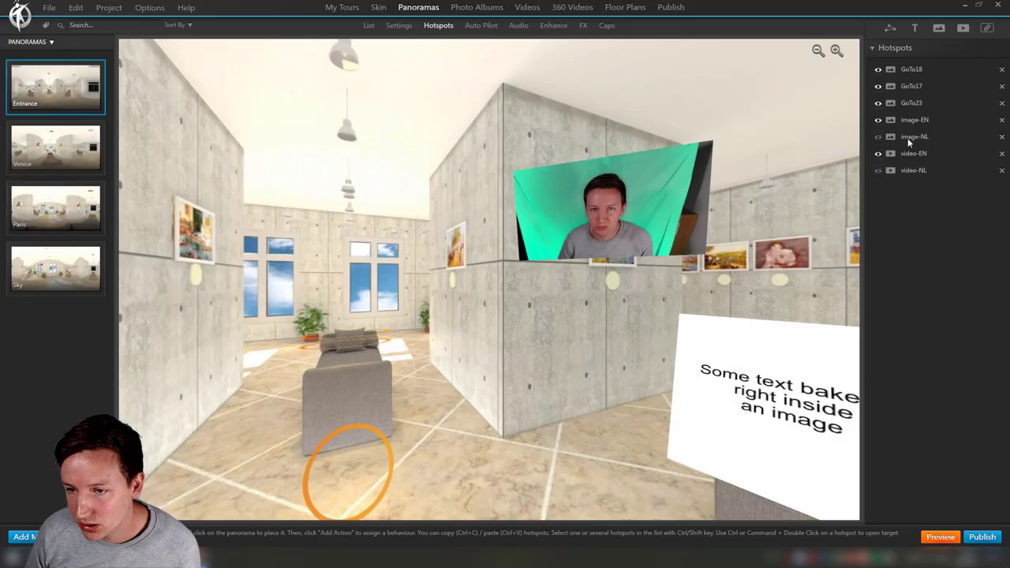
click(877, 137)
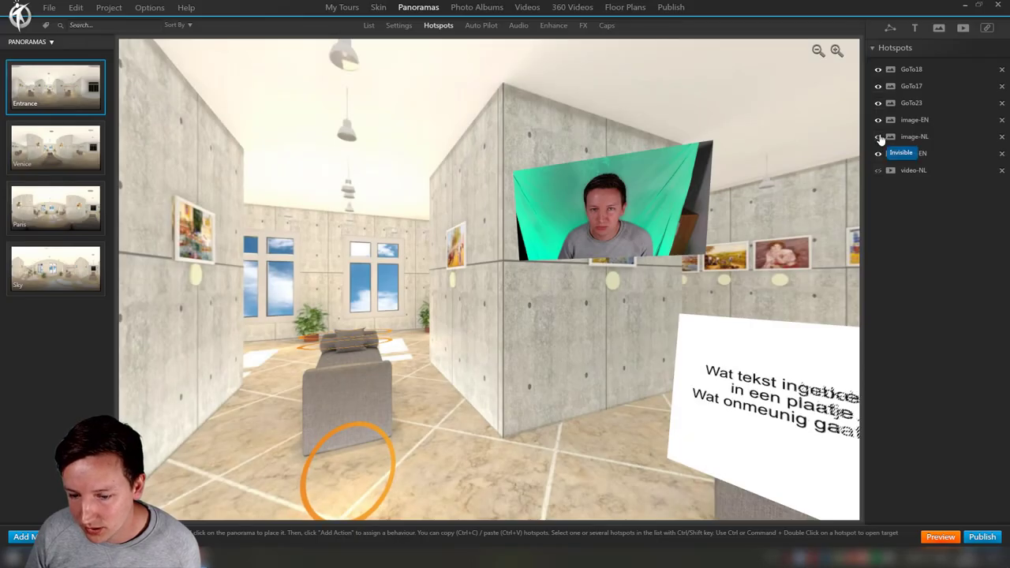
drag(776, 286, 552, 335)
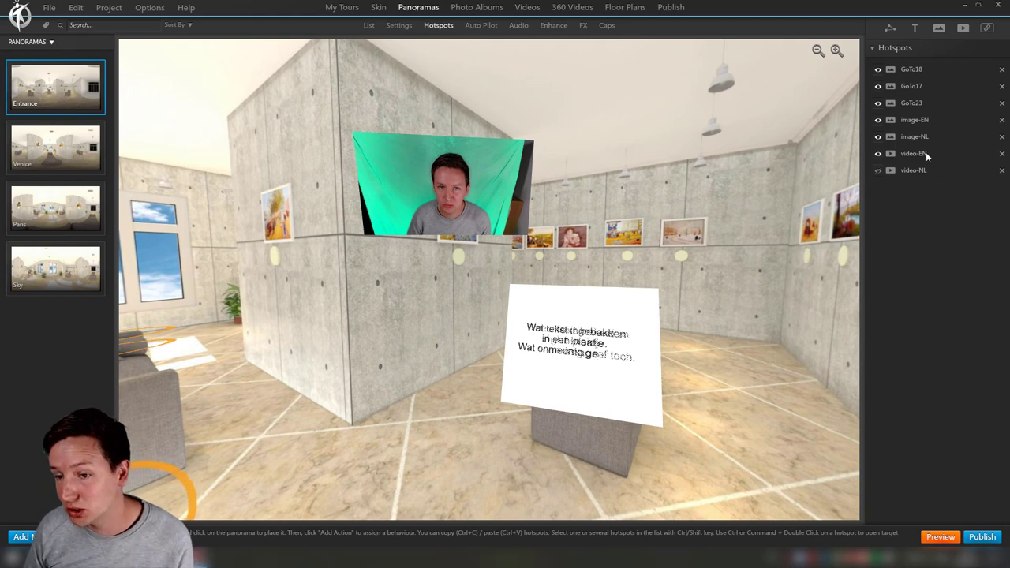
click(883, 136)
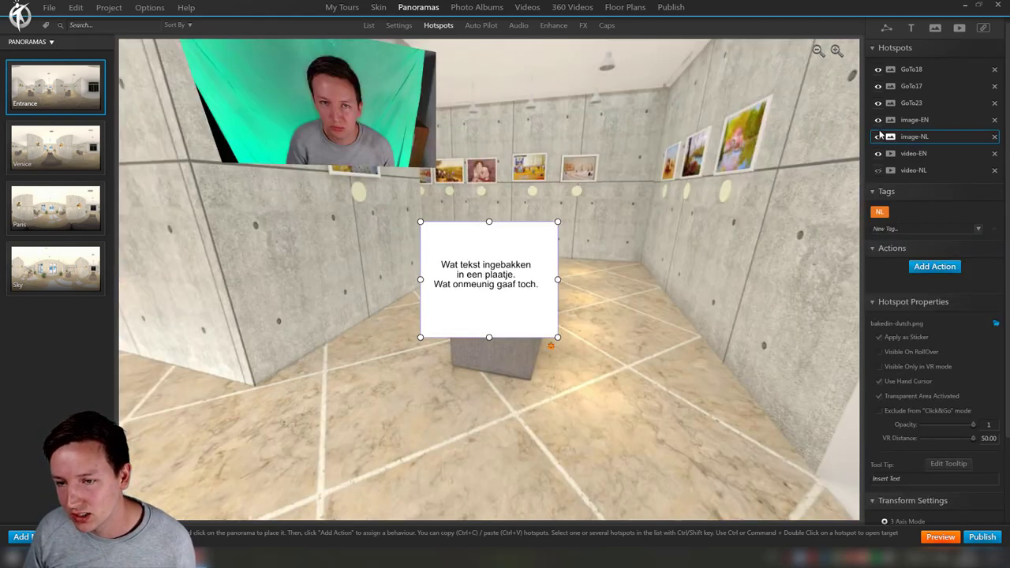
click(878, 137)
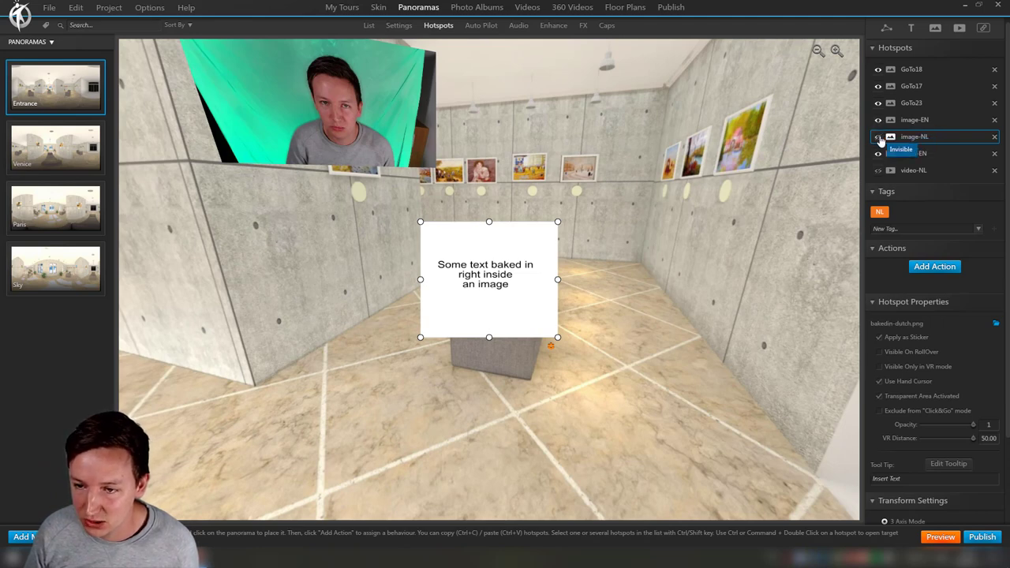
click(877, 137)
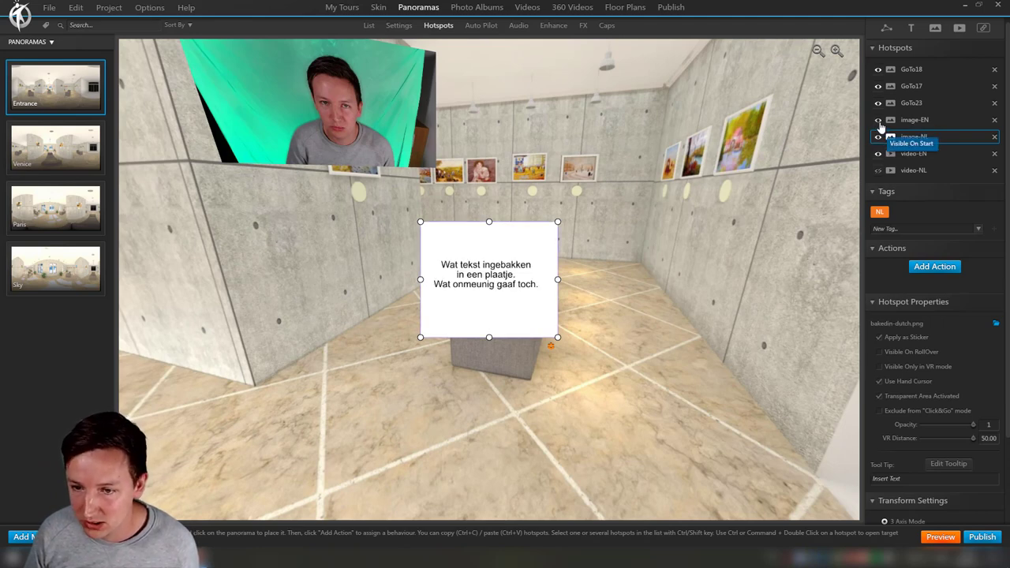
click(878, 138)
click(877, 120)
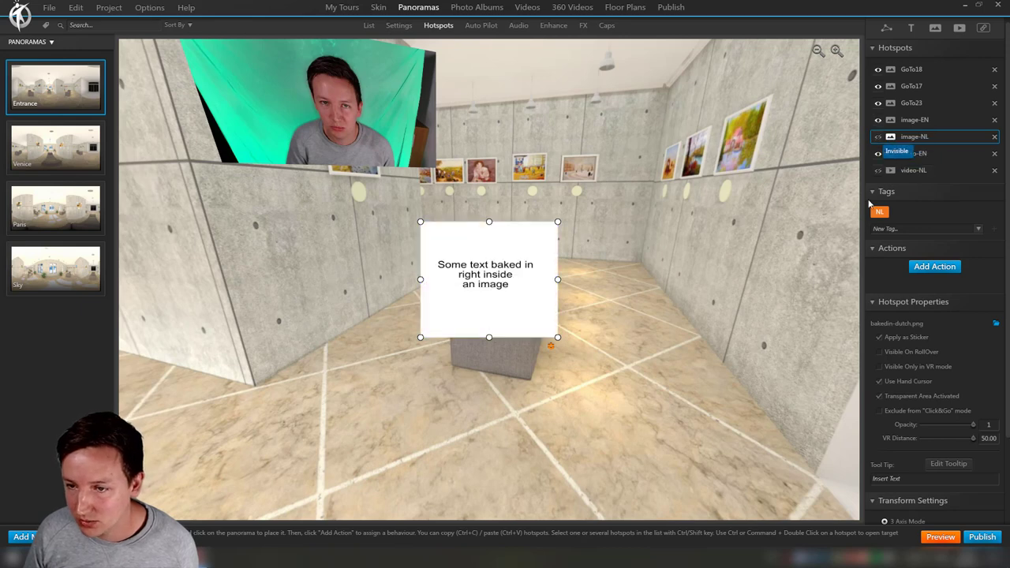
Step: Duplicate the Dutch flag's Show Hotspots action in the skin and set the copy to hide hotspots tagged EN
click(379, 7)
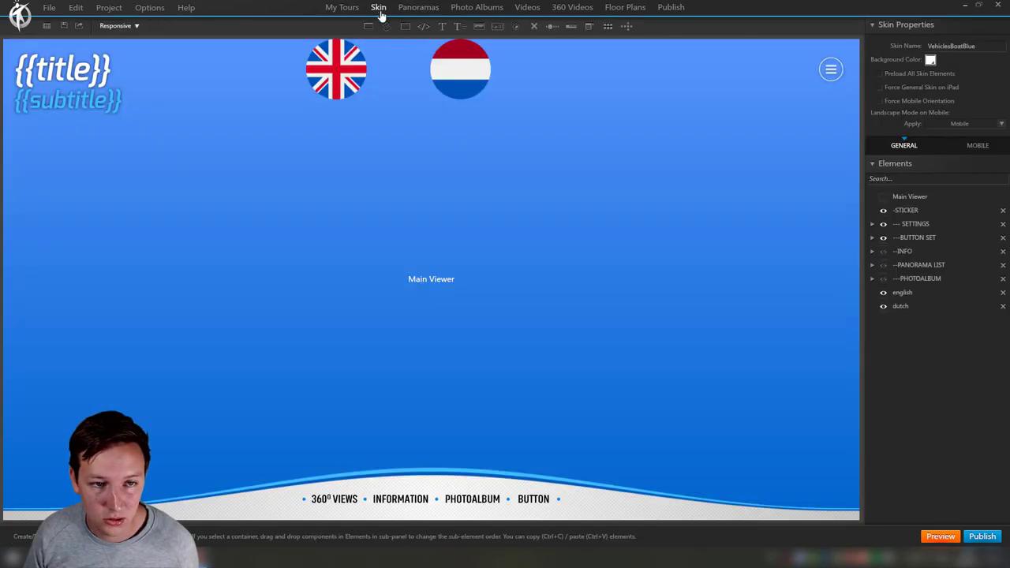
click(913, 419)
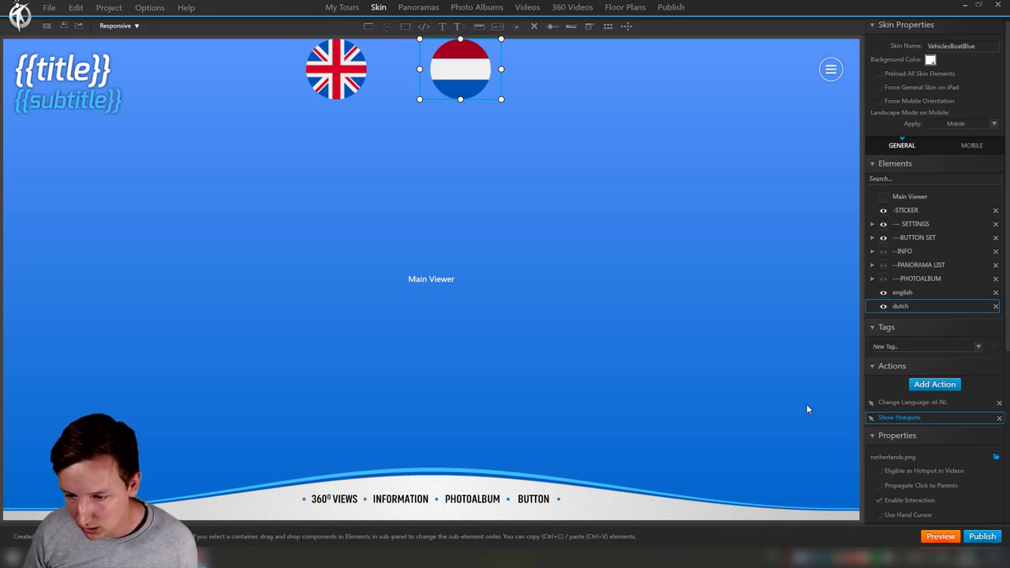
key(ctrl+c)
key(ctrl+v)
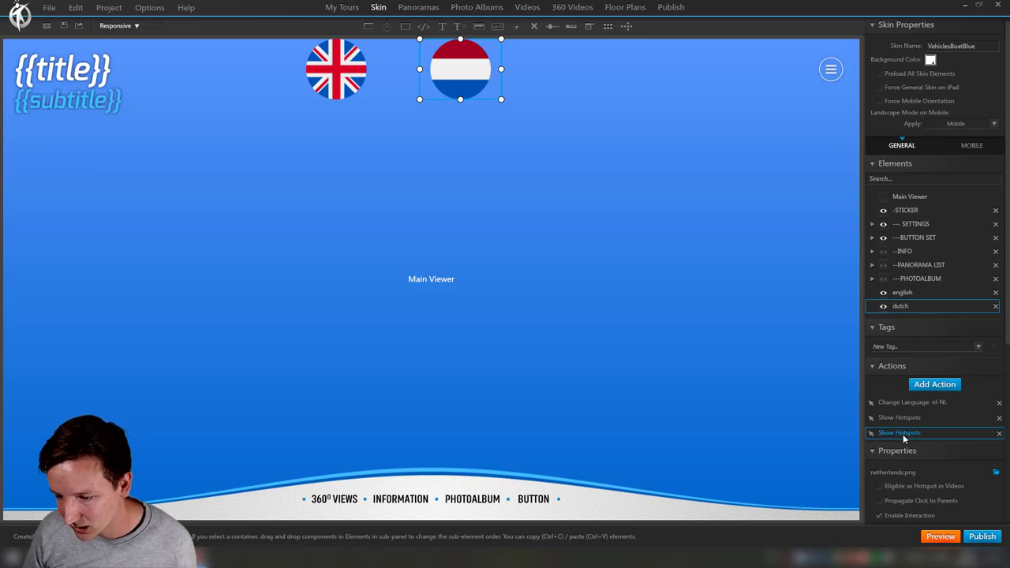
double_click(903, 433)
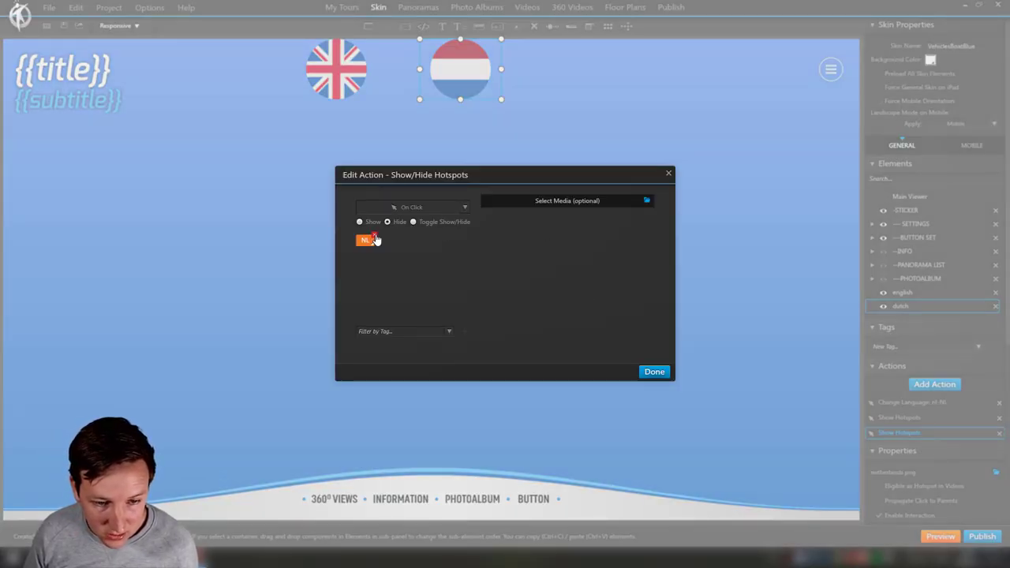
click(375, 237)
text(EN)
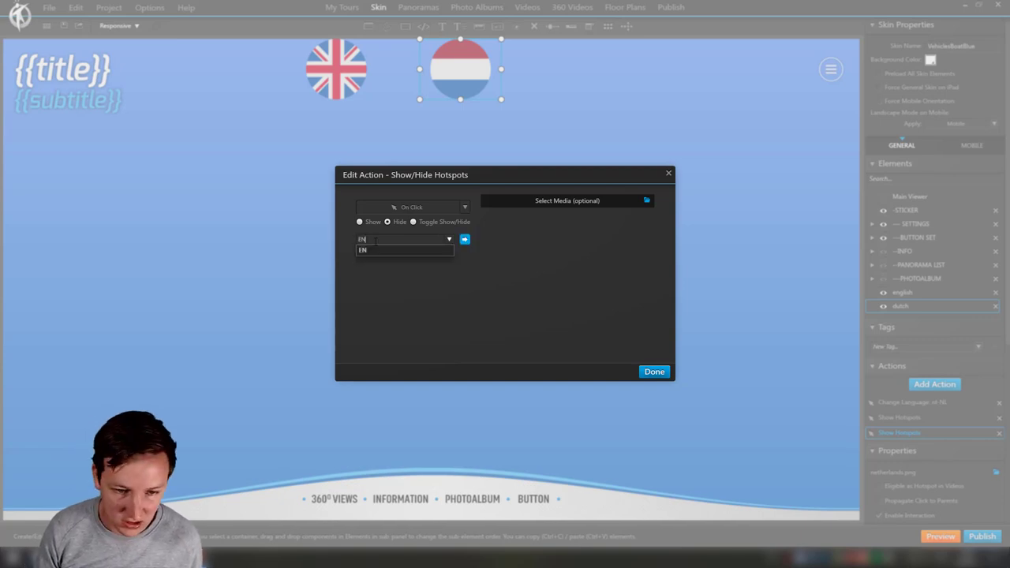
click(376, 251)
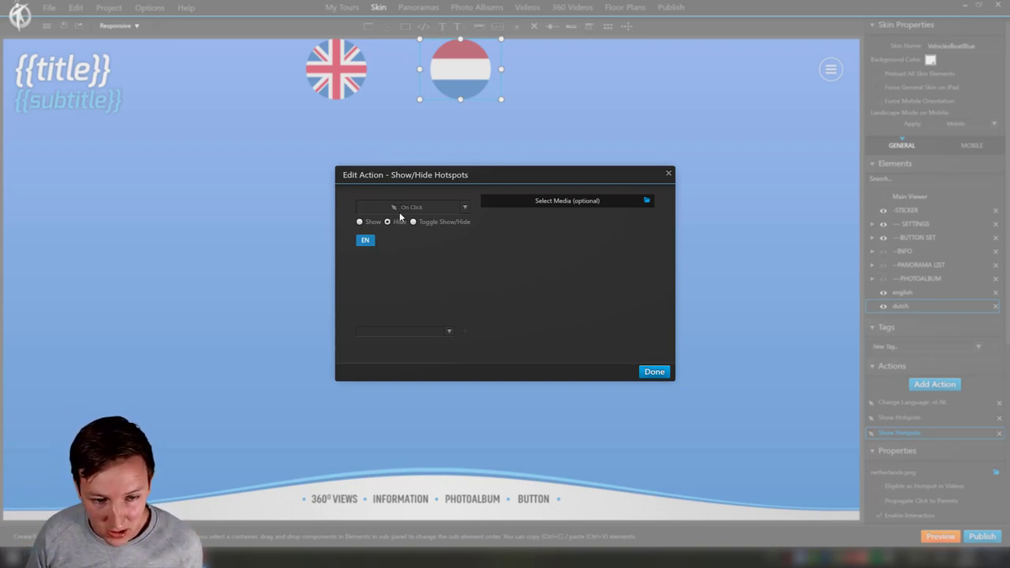
click(654, 372)
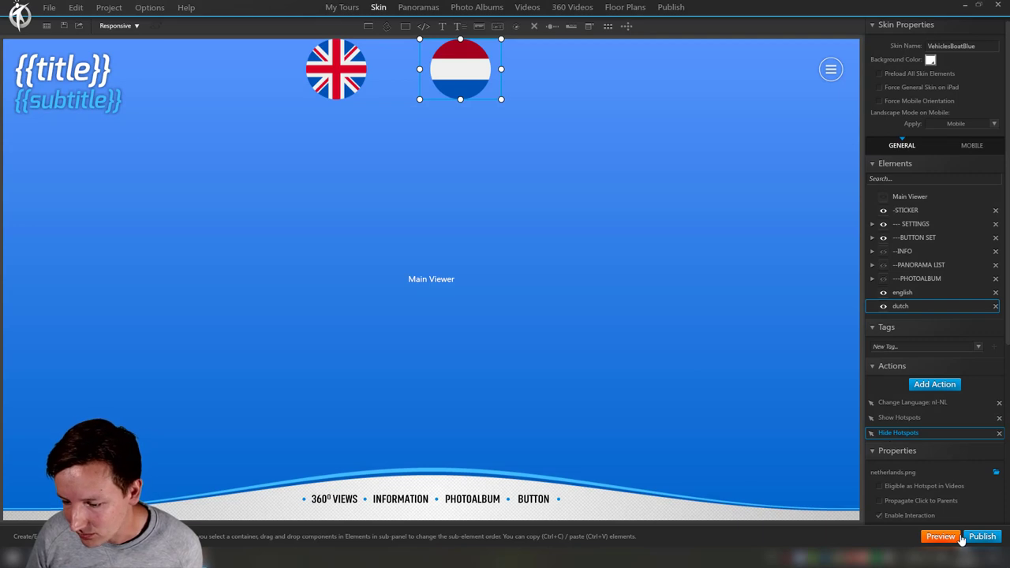
Step: Preview the tour in the browser, play the English video, switch to Dutch, and try the Dutch video and the navigation hotspots
click(957, 537)
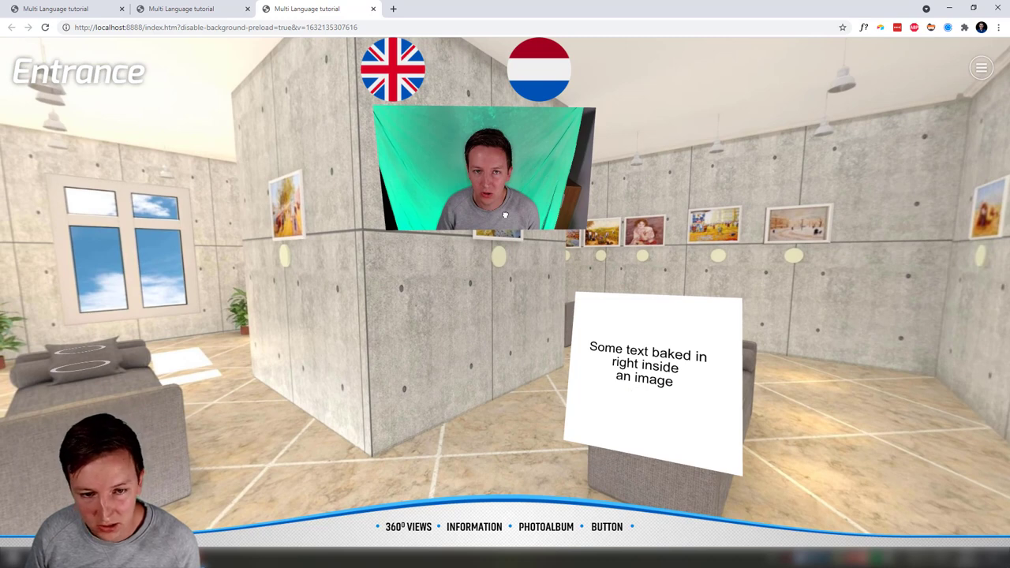
click(505, 215)
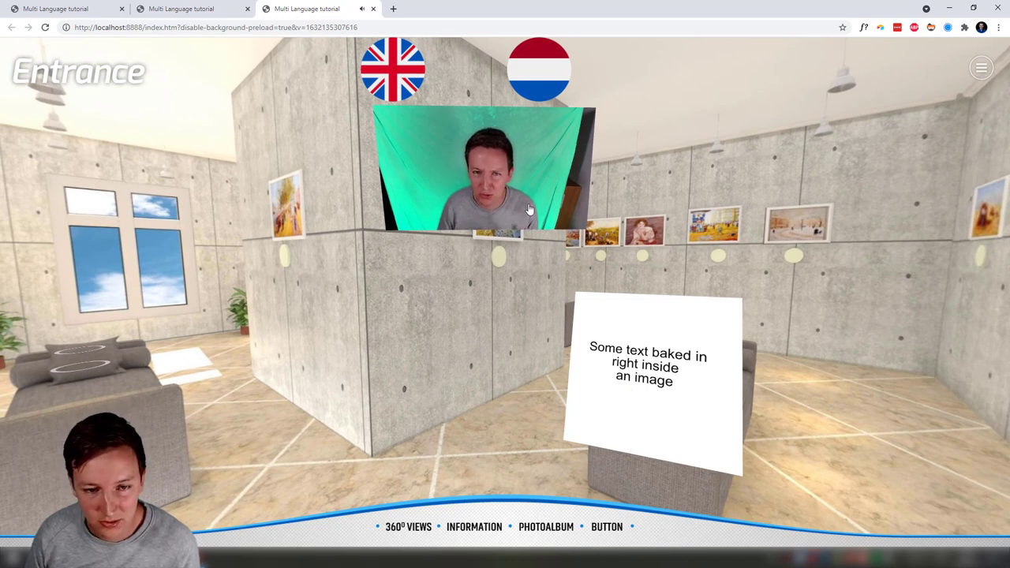
click(538, 69)
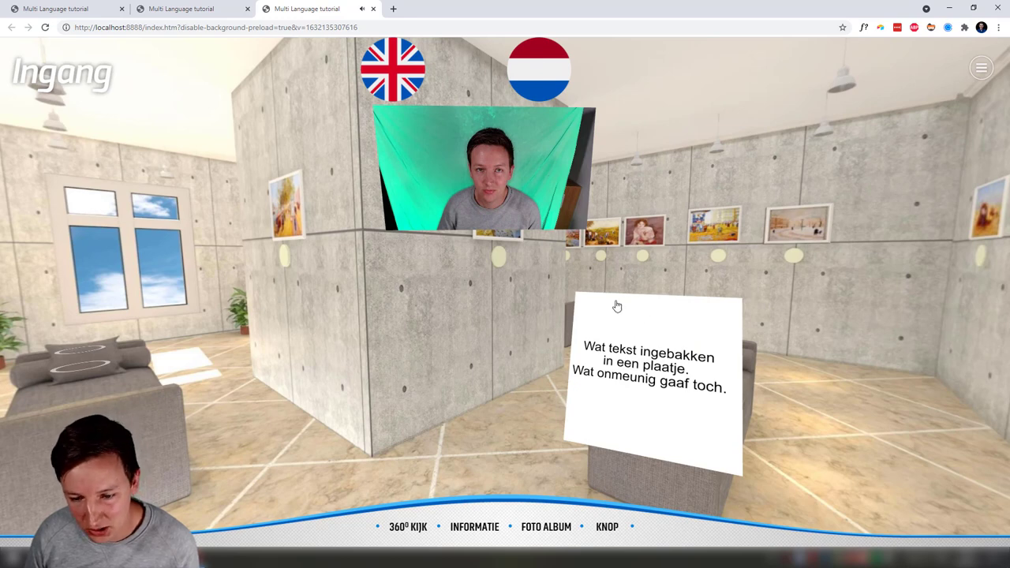
click(479, 180)
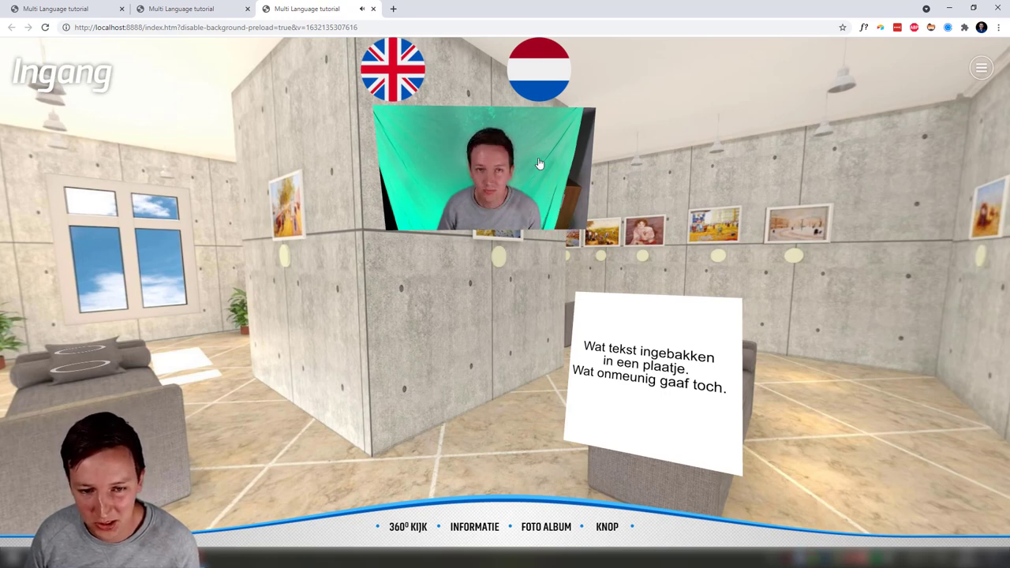
click(453, 307)
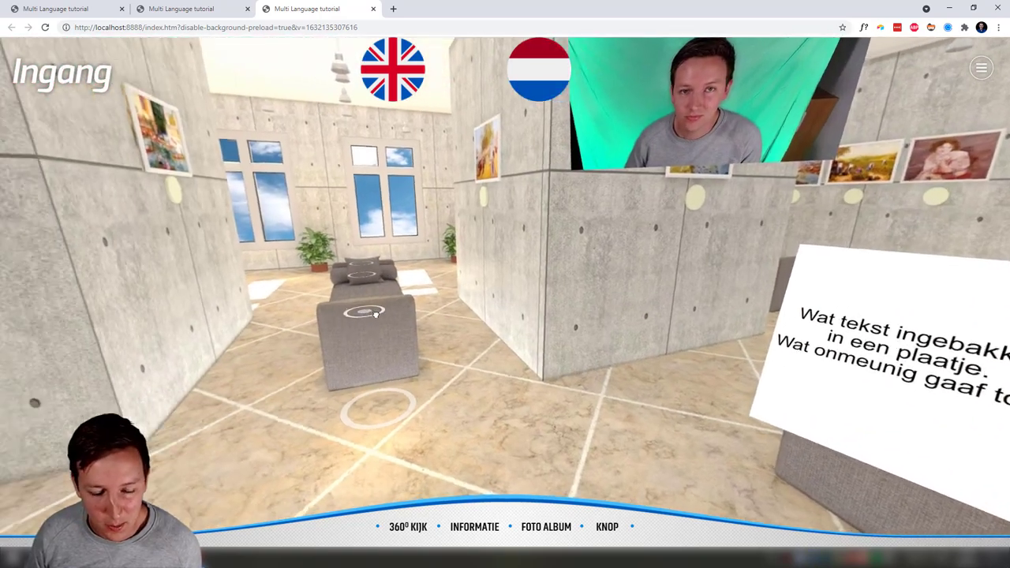
click(376, 314)
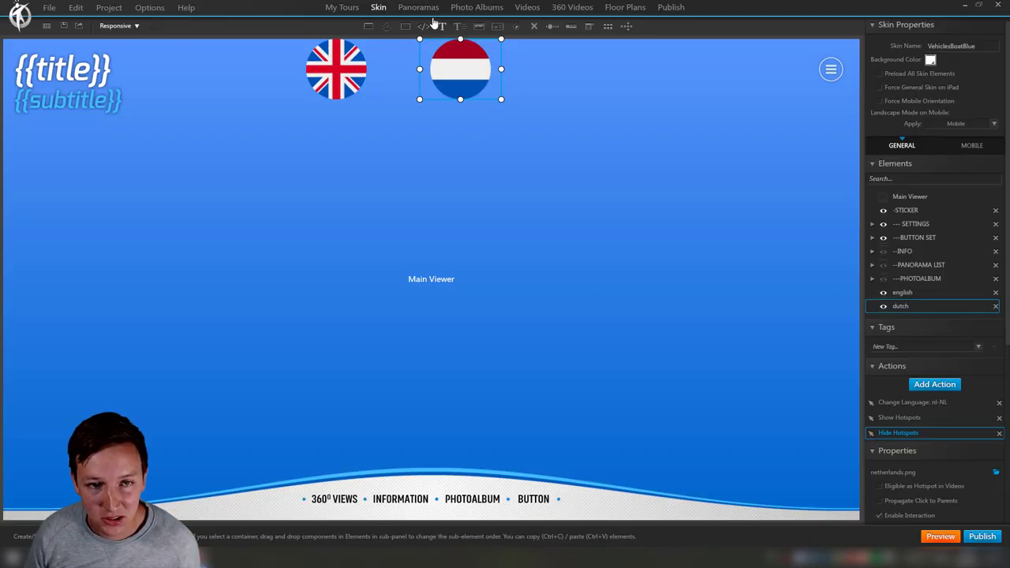
Step: Add a text hotspot reading NEDERLANDS on the wall below the painting in the Venice panorama and widen its box to fit one line
click(418, 7)
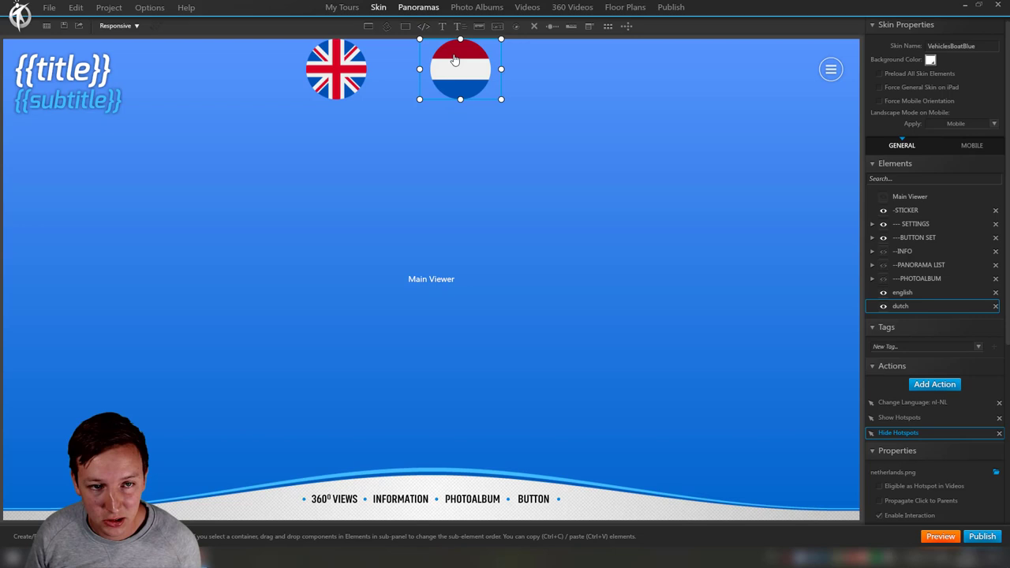
double_click(54, 79)
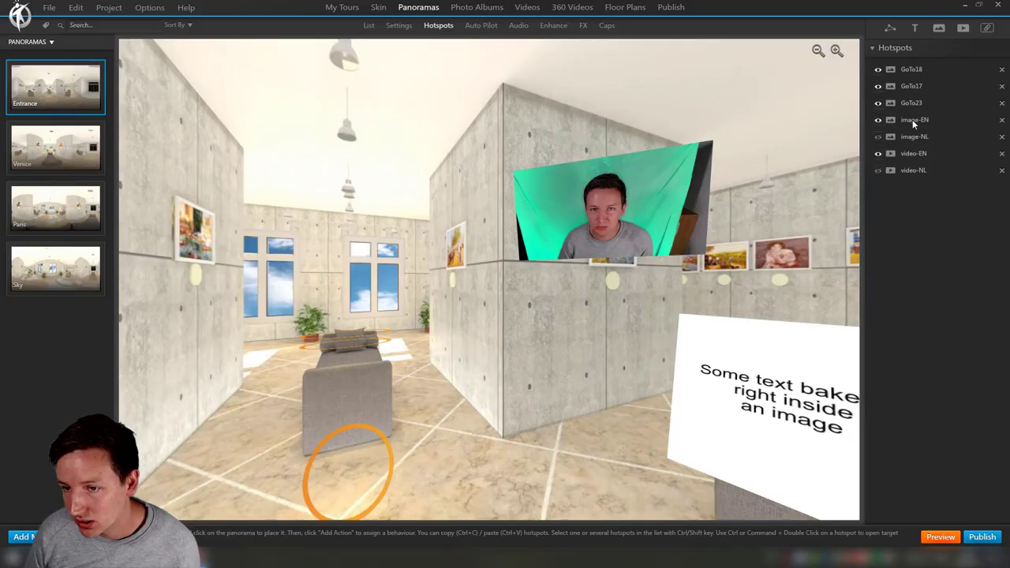
click(912, 119)
click(917, 137)
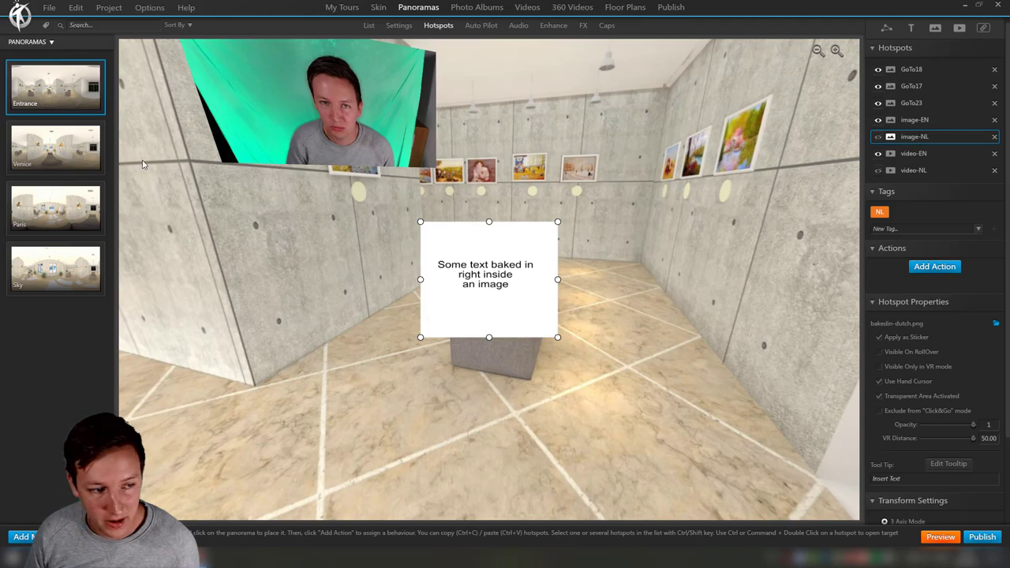
click(51, 158)
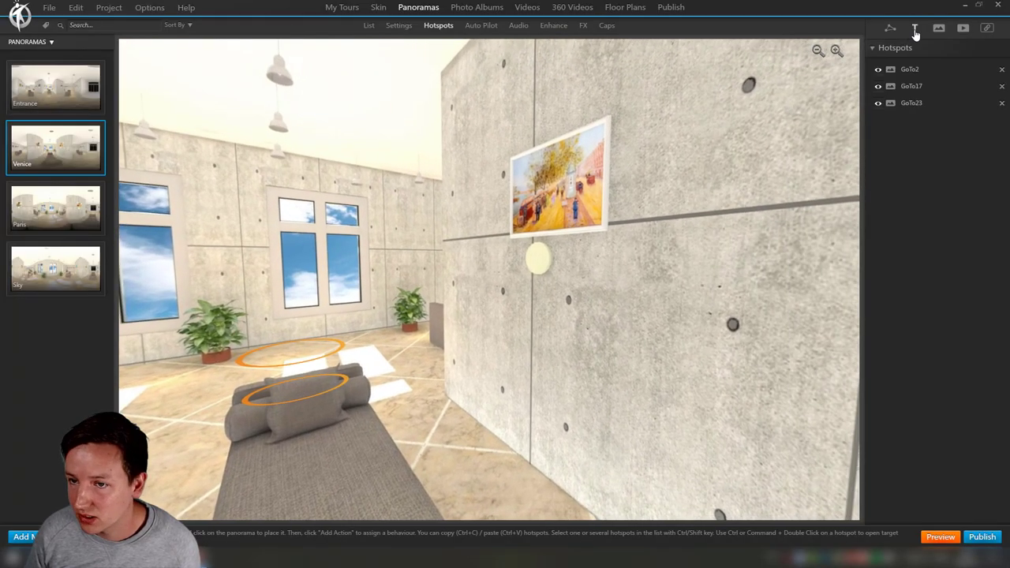
click(915, 31)
click(555, 296)
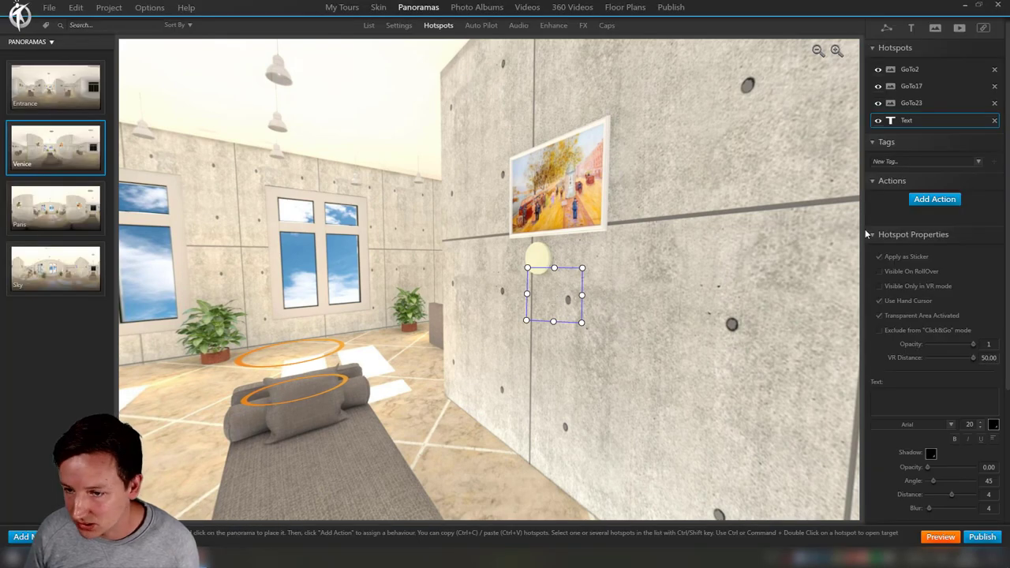
click(911, 405)
text(NEDERLAN)
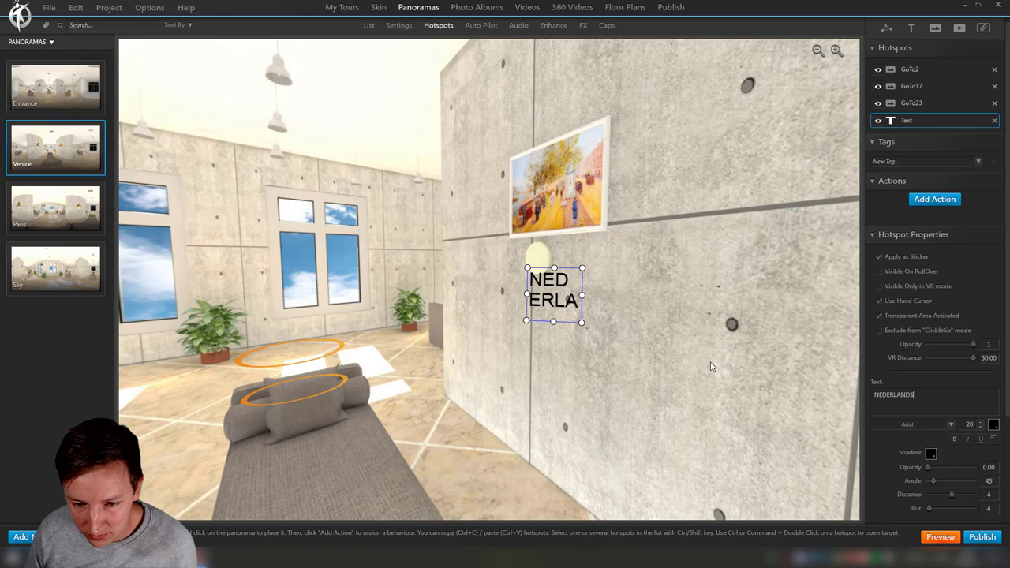
text(DS)
drag(582, 295, 672, 297)
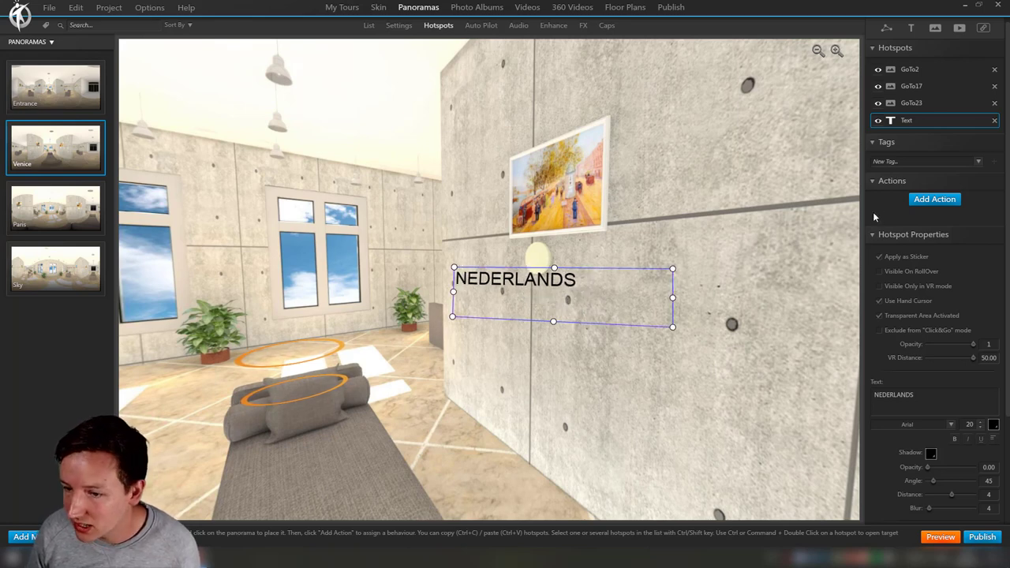
Step: Tag the NEDERLANDS text hotspot NL and make it invisible at the start
click(889, 162)
text(NL)
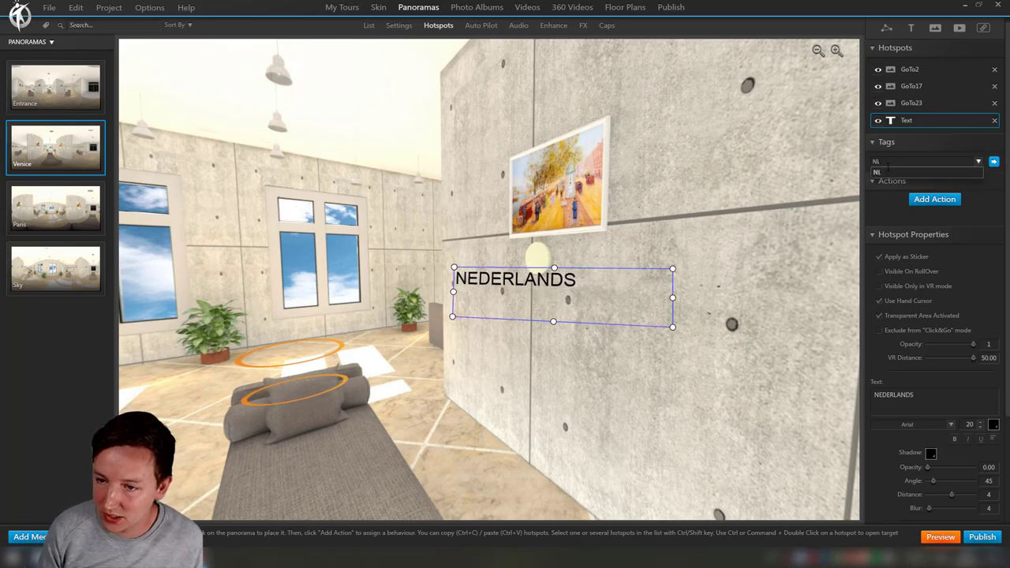
key(Return)
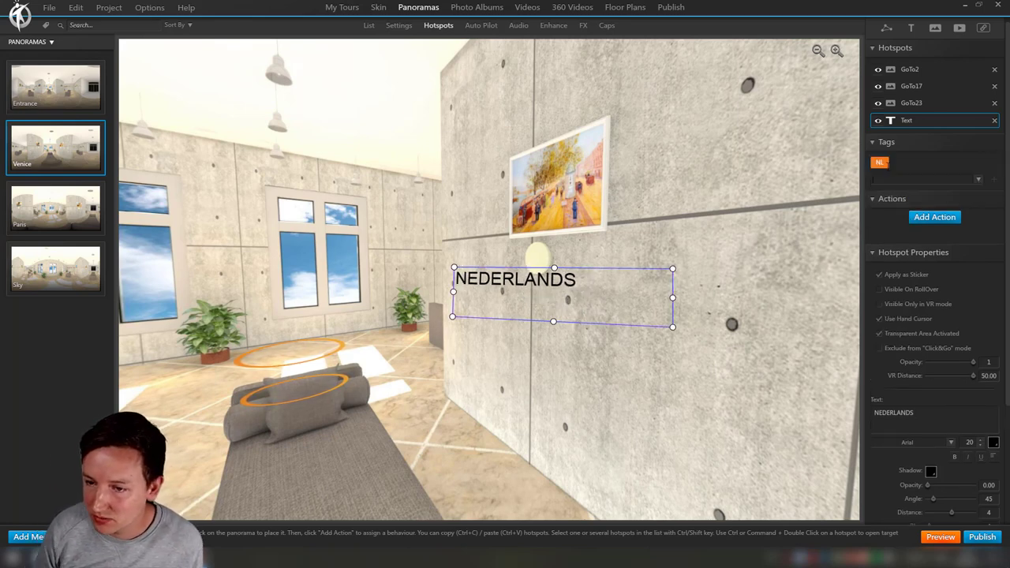
click(877, 121)
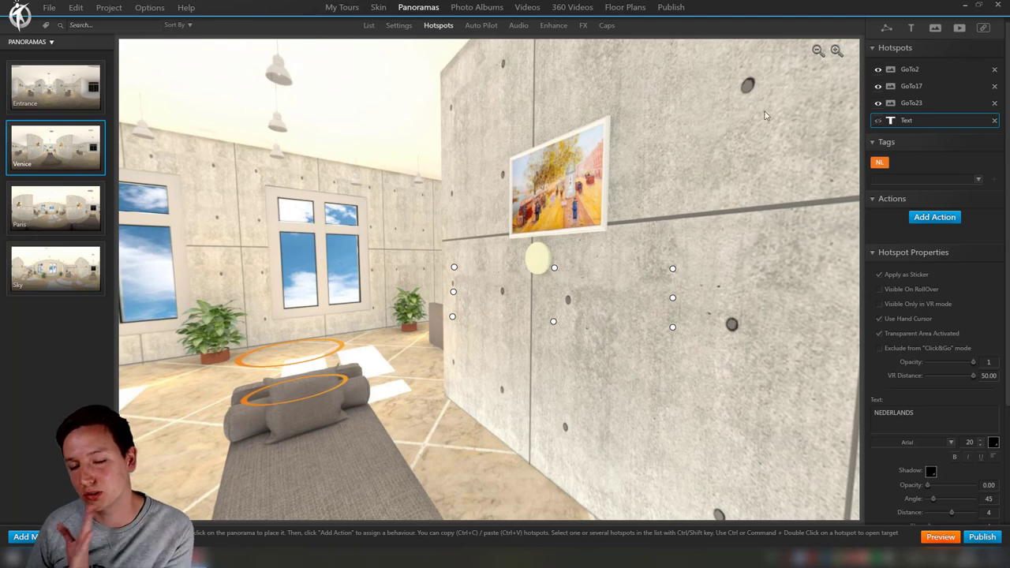
click(615, 299)
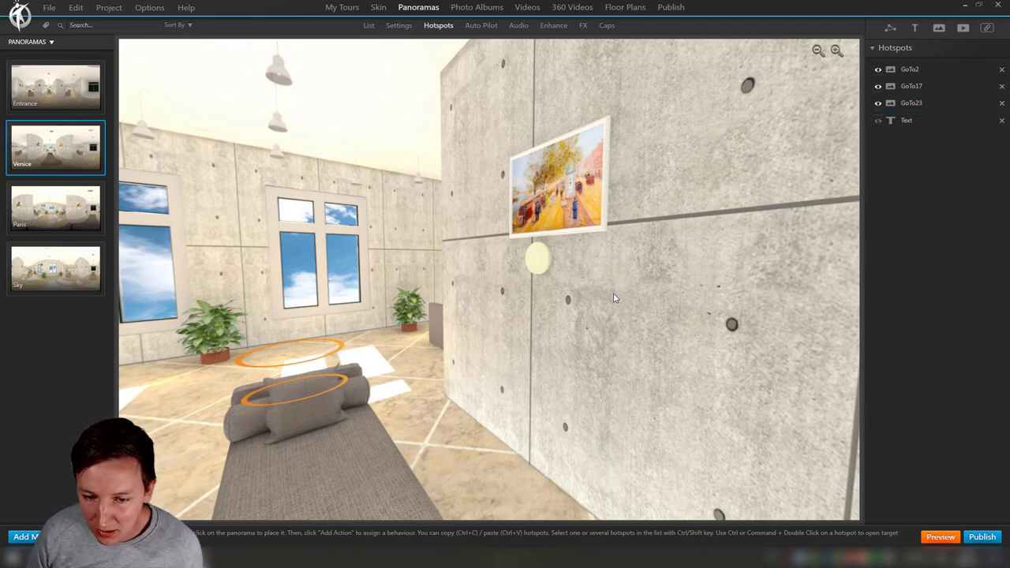
Step: Duplicate the NEDERLANDS text hotspot in place and replace the NL tag of one of the two with EN
click(904, 120)
key(ctrl+c)
key(ctrl+v)
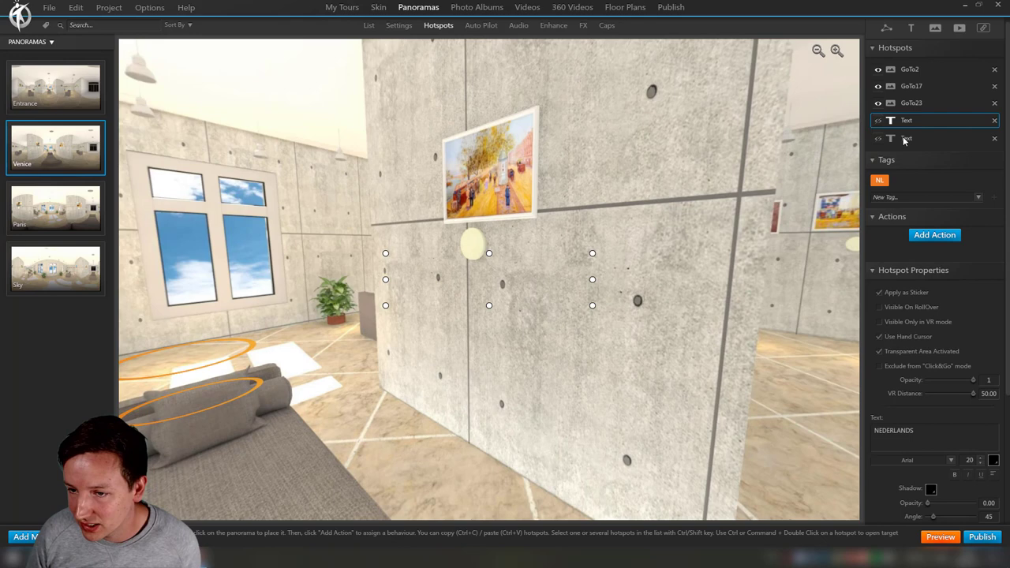
click(906, 139)
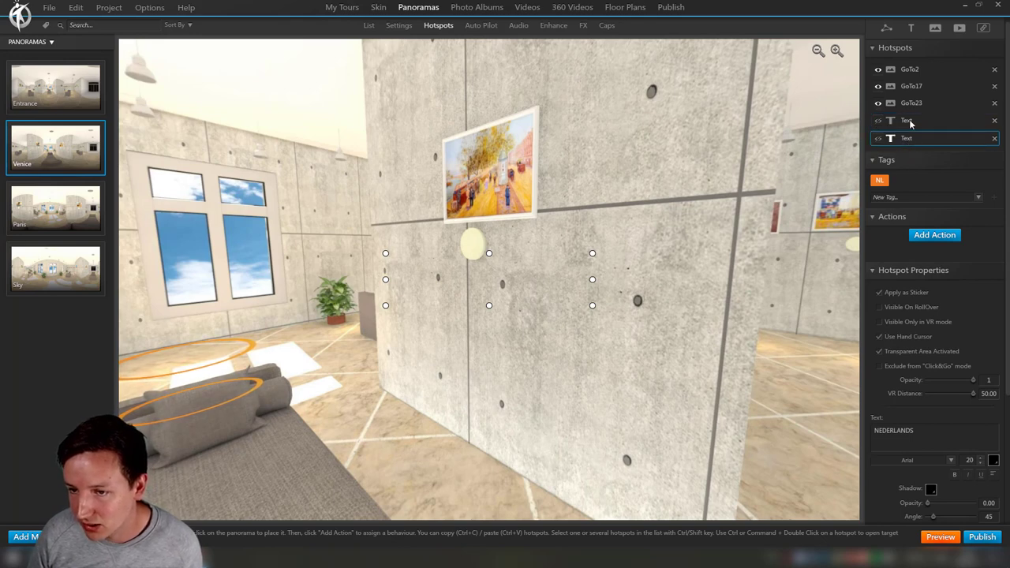
click(911, 122)
click(889, 178)
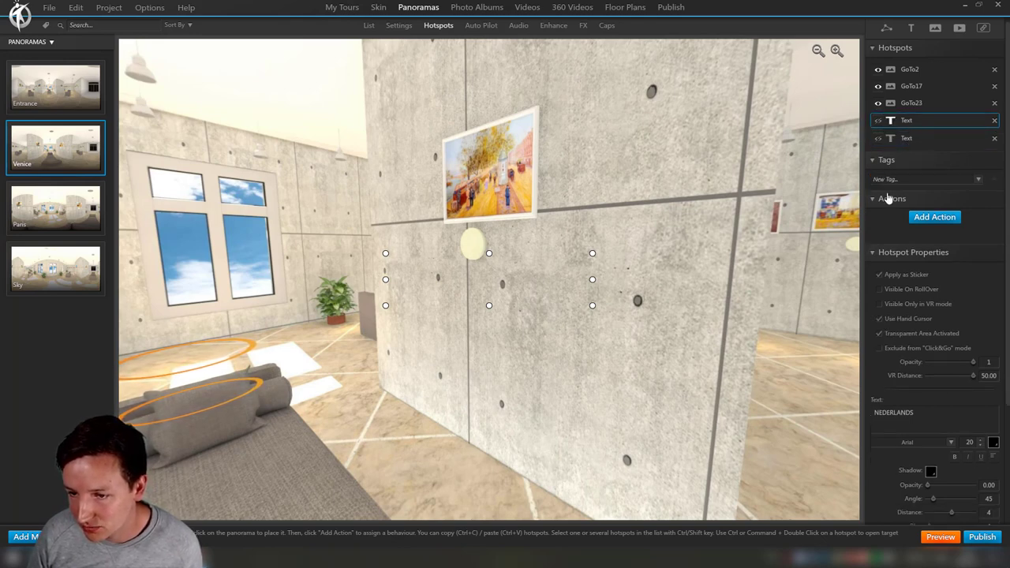
click(889, 179)
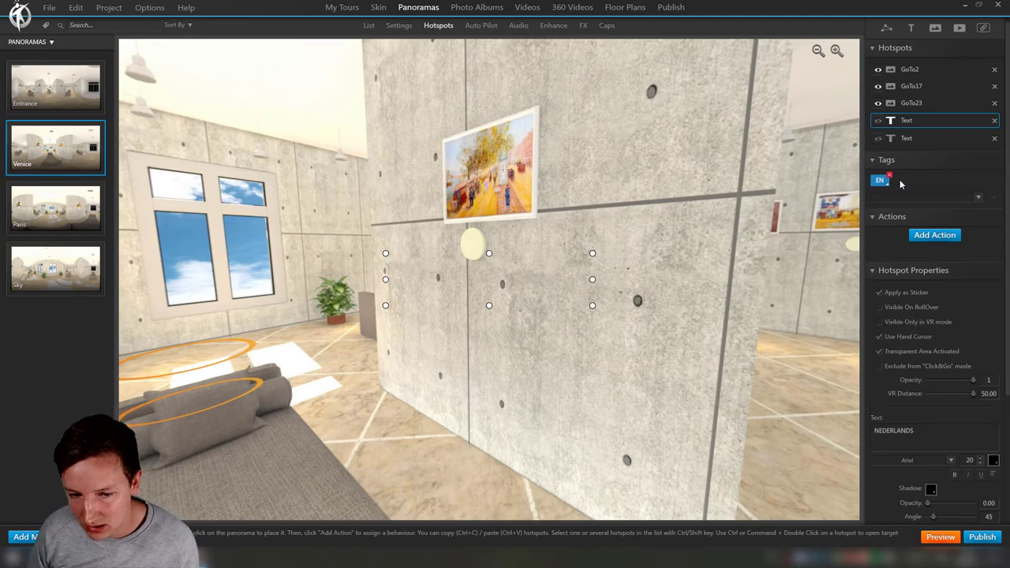
Step: Make the EN-tagged text hotspot visible at the start and change its text to ENGLISH
click(877, 120)
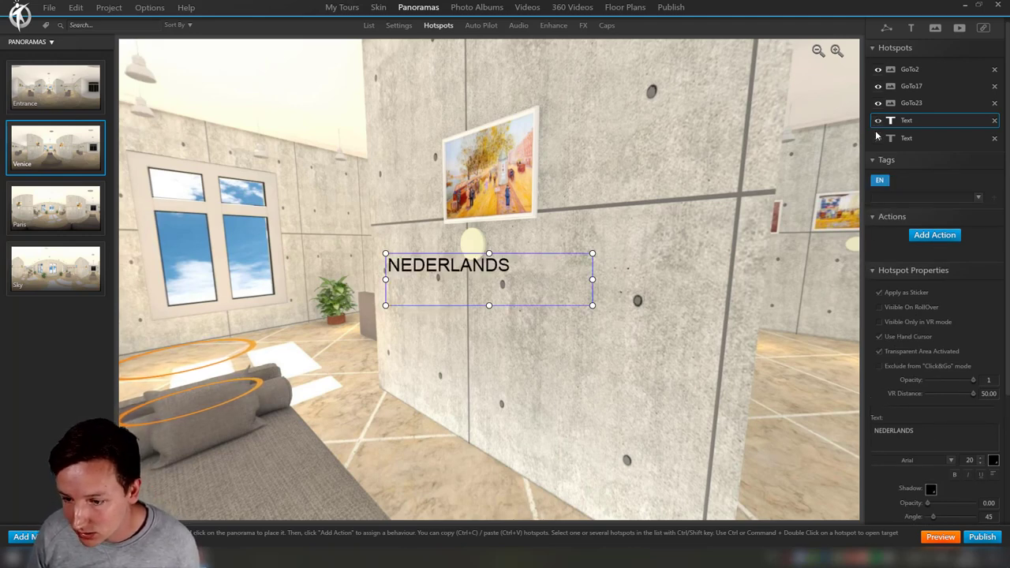
double_click(896, 427)
text(ENGLISH)
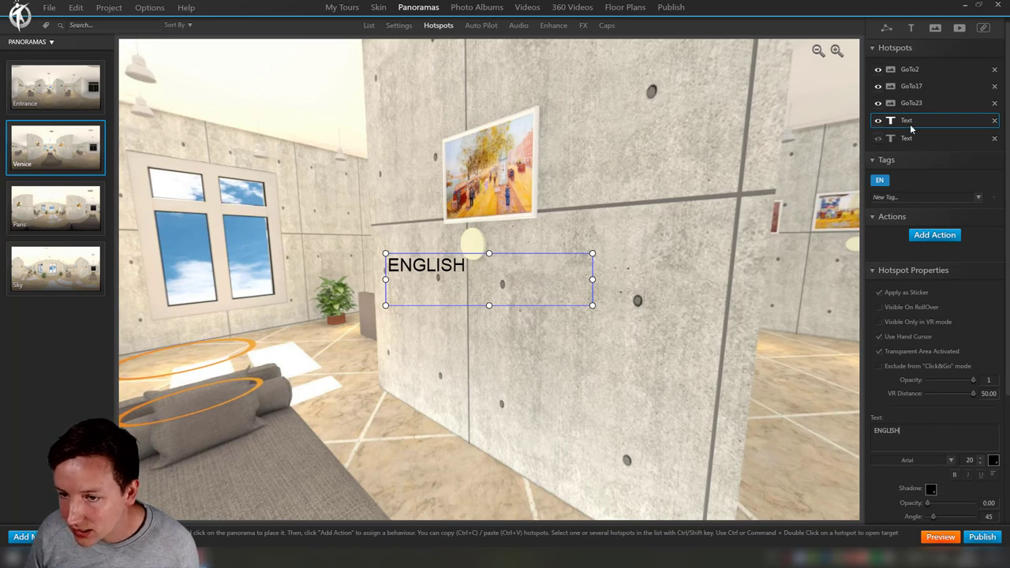
Step: Rename the English text hotspot Text-EN and the Dutch one Text-NL
click(891, 102)
click(885, 121)
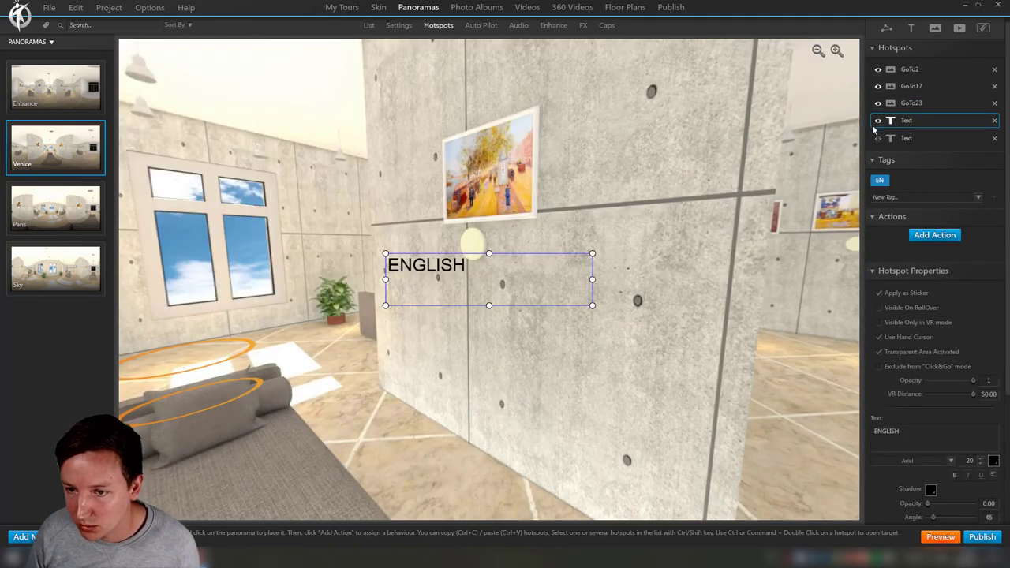
click(915, 138)
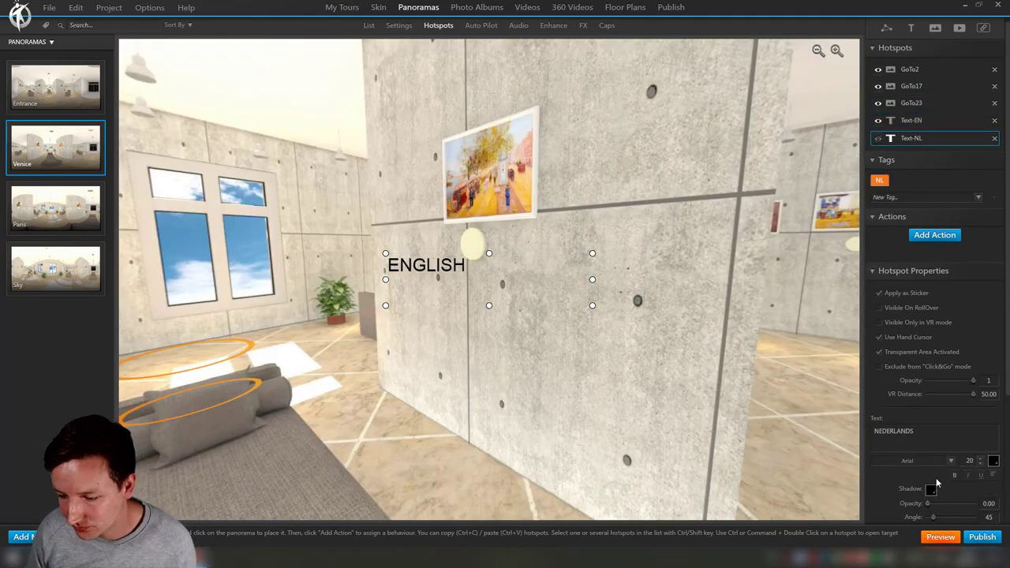
Step: Preview the tour in the browser, go to Venice, and switch to Dutch and back to English to check the wall text
click(939, 536)
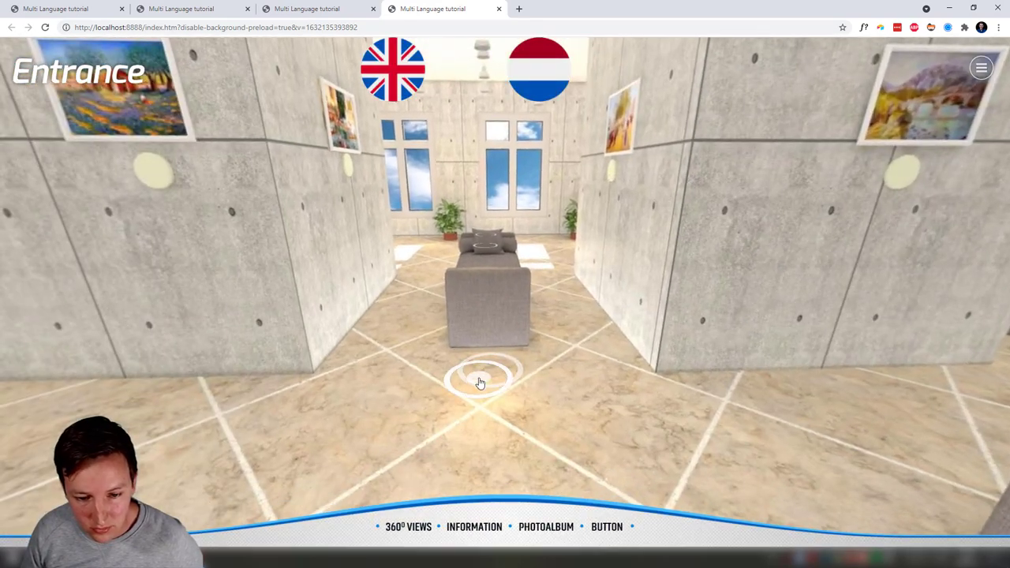
click(478, 377)
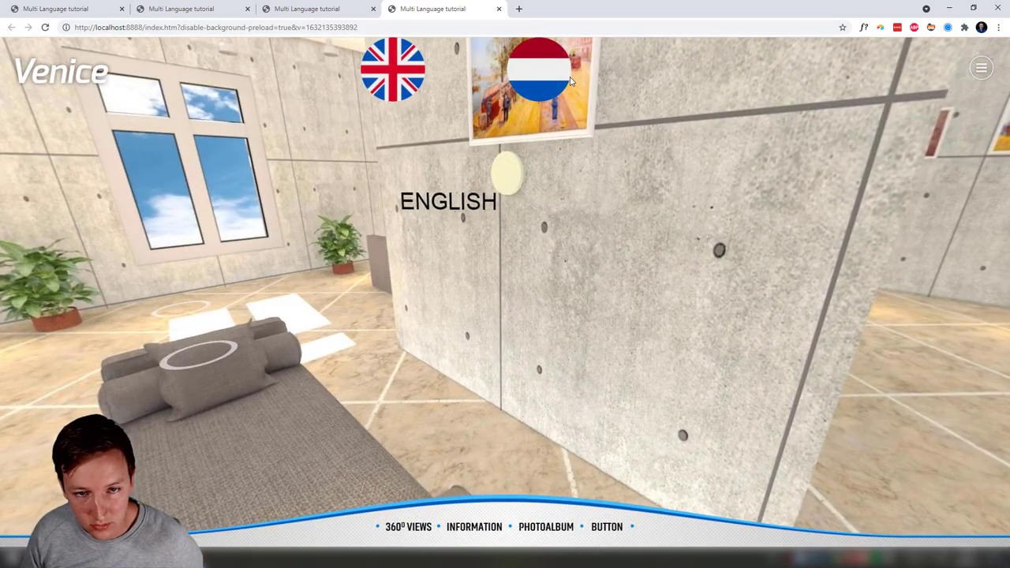
click(544, 79)
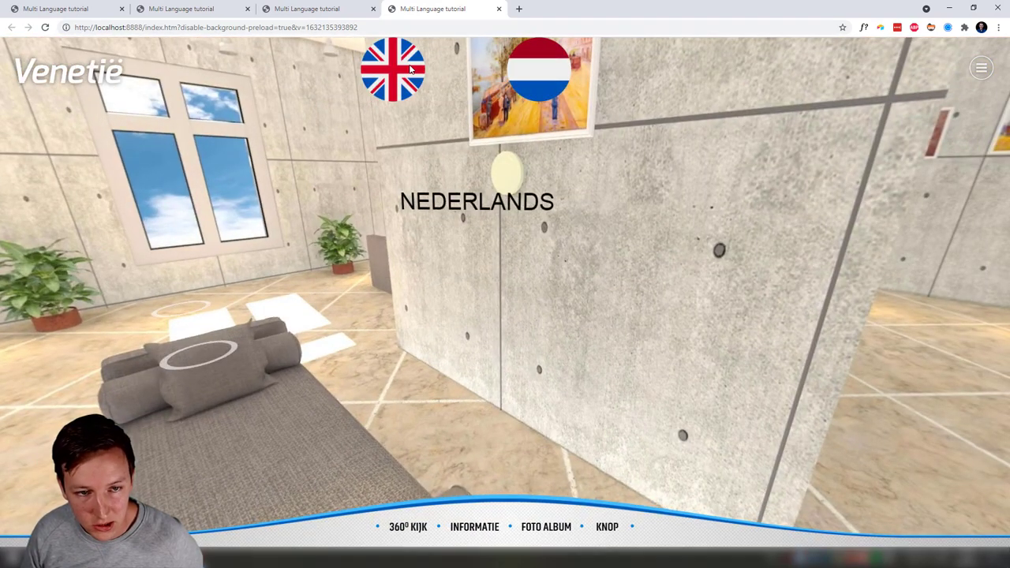
click(411, 70)
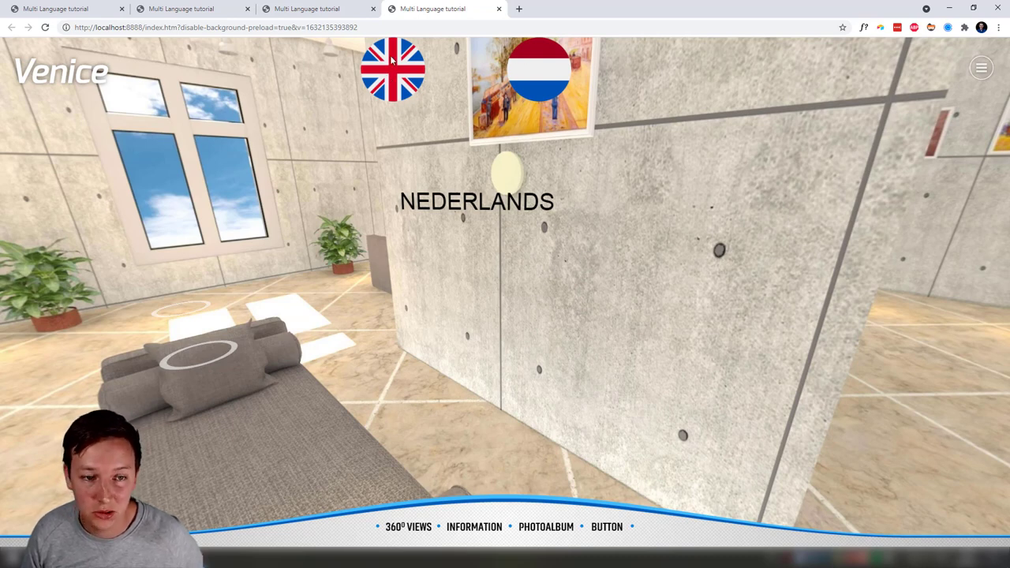
drag(442, 410, 200, 544)
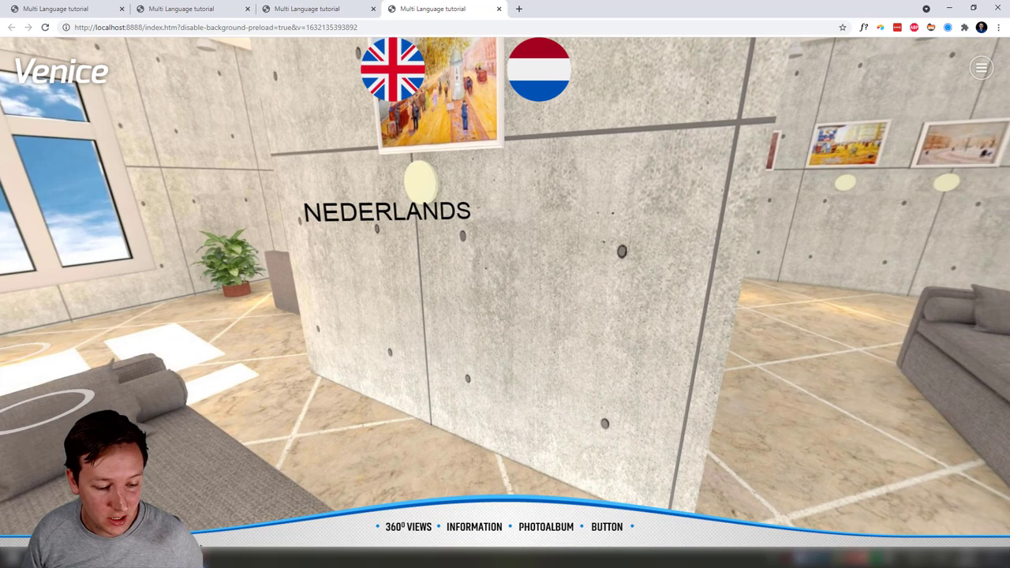
Step: Return to 3DVista and copy the Dutch flag's Show Hotspots and Hide Hotspots actions in the skin to the English flag
key(alt+Tab)
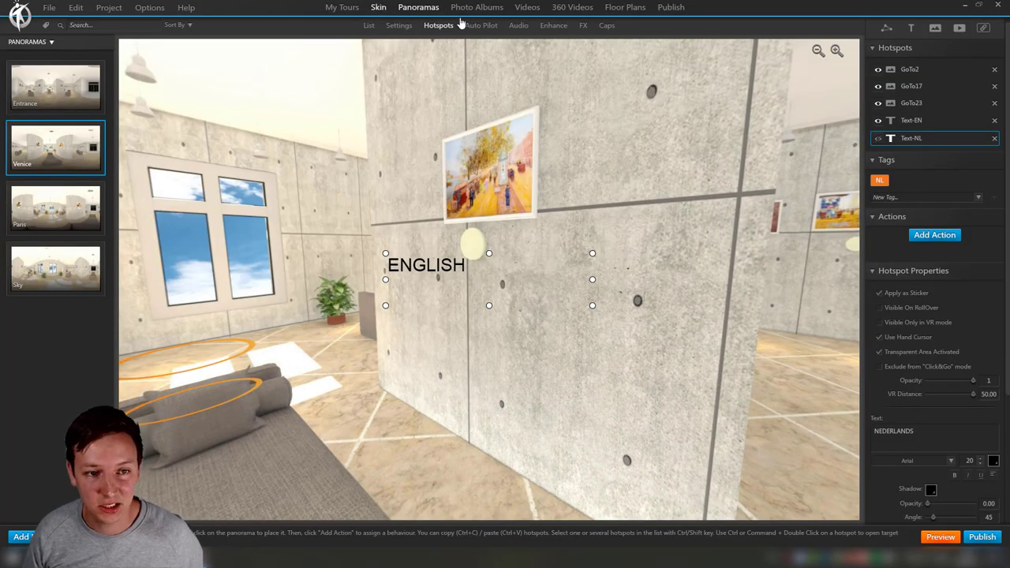
click(379, 7)
click(320, 82)
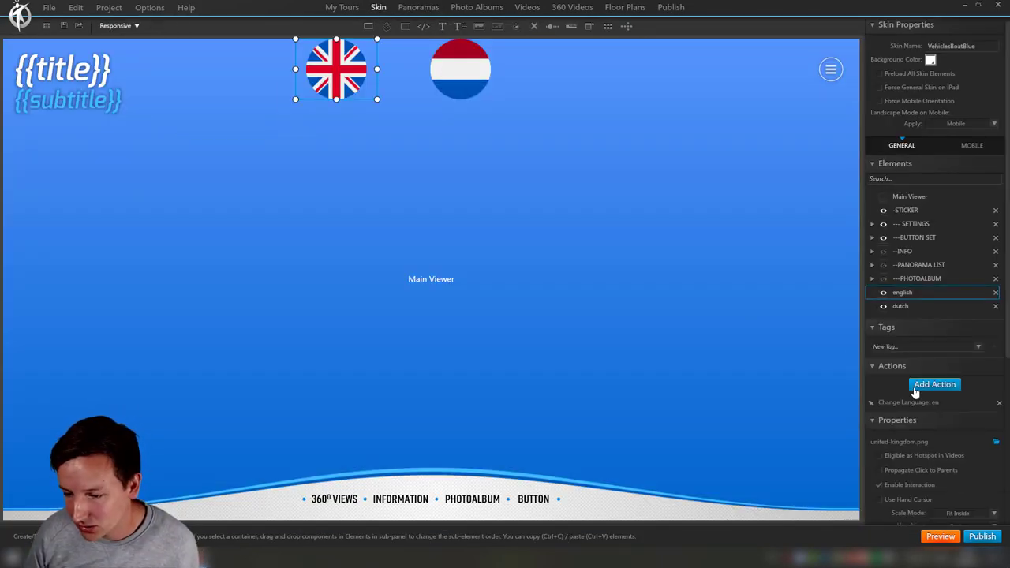
click(472, 68)
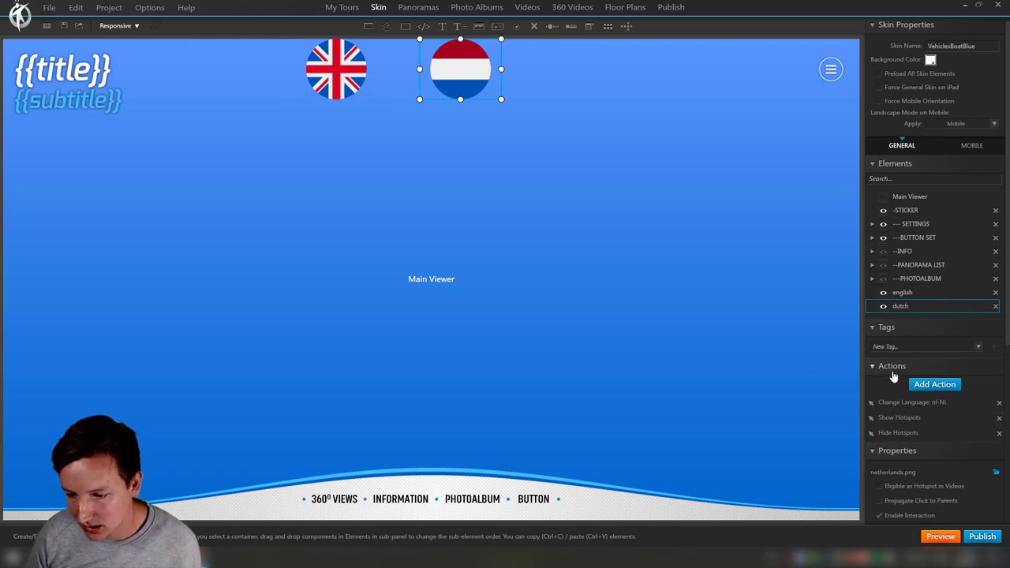
click(909, 417)
shift+click(908, 433)
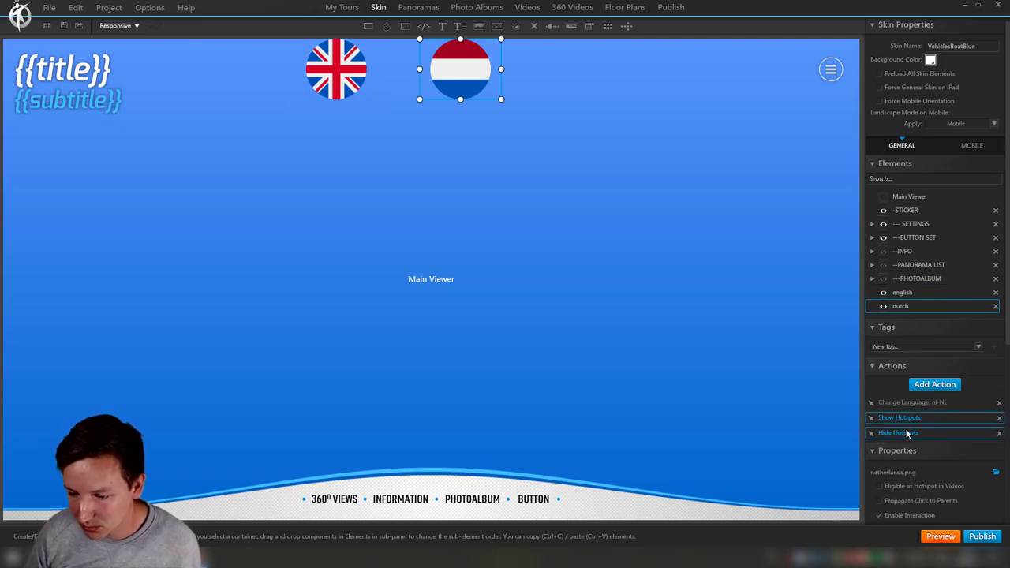
click(343, 84)
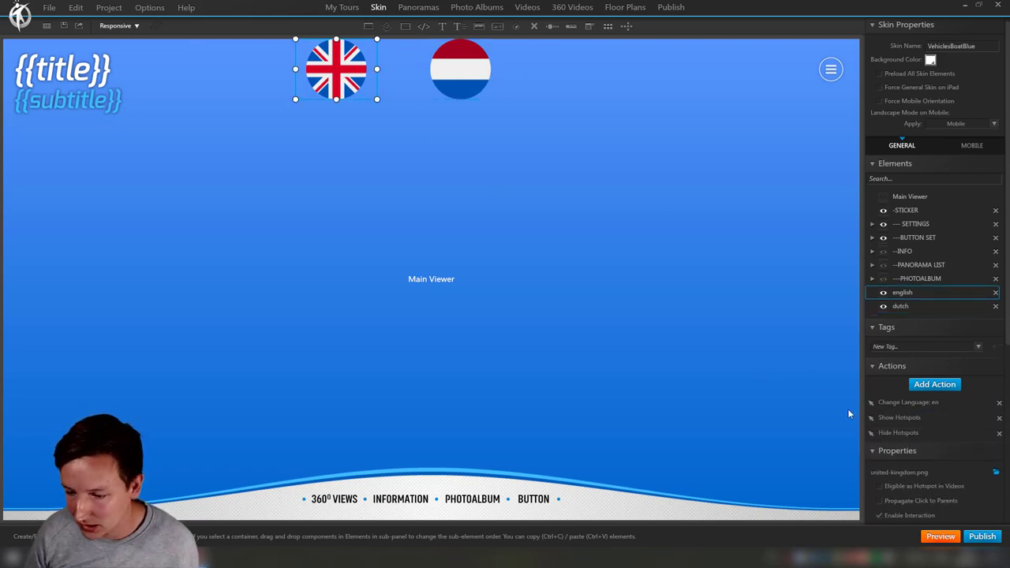
Step: Replace the NL tag with EN in the English flag's Show Hotspots action
double_click(909, 417)
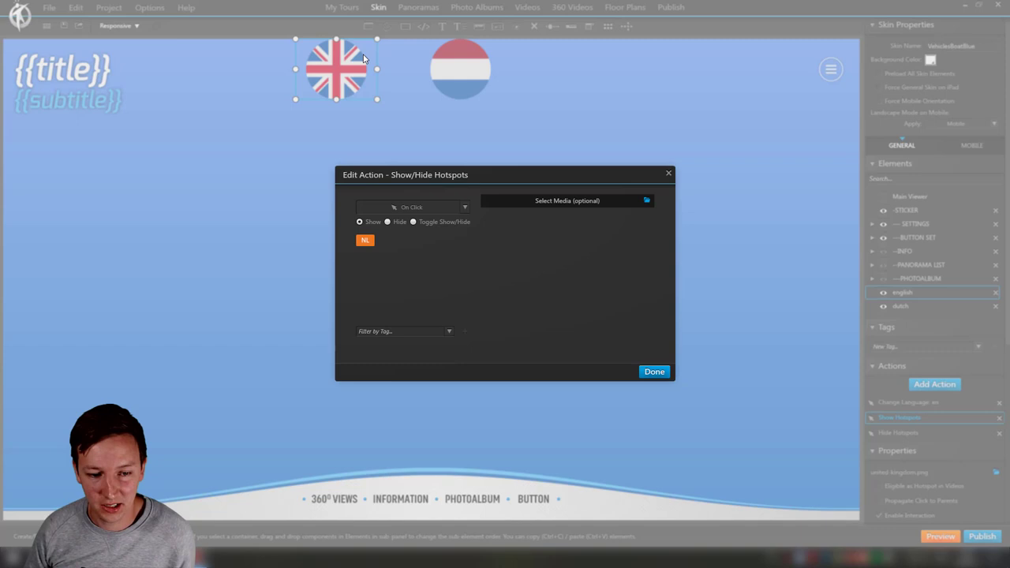
click(372, 240)
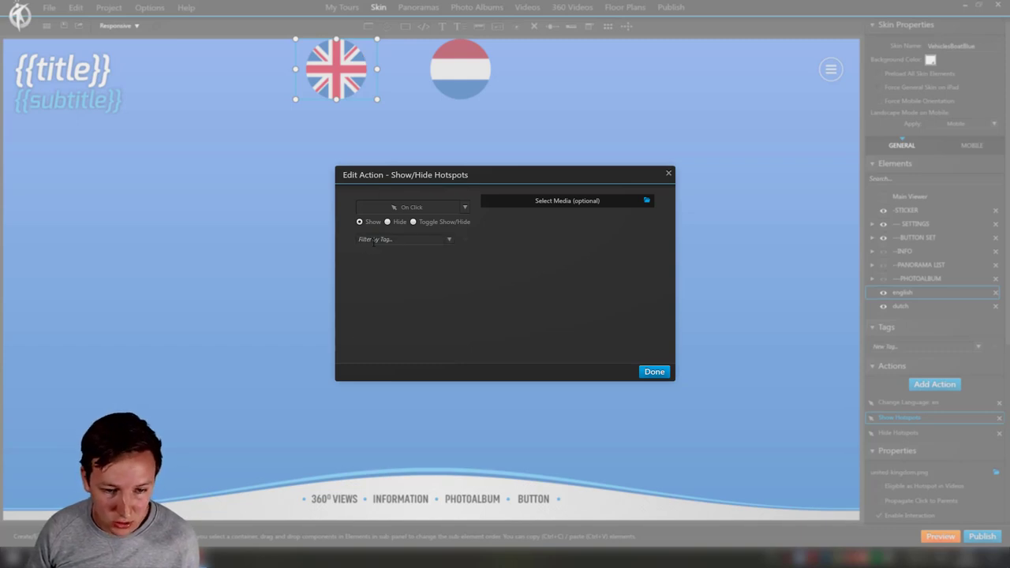
text(e)
click(377, 251)
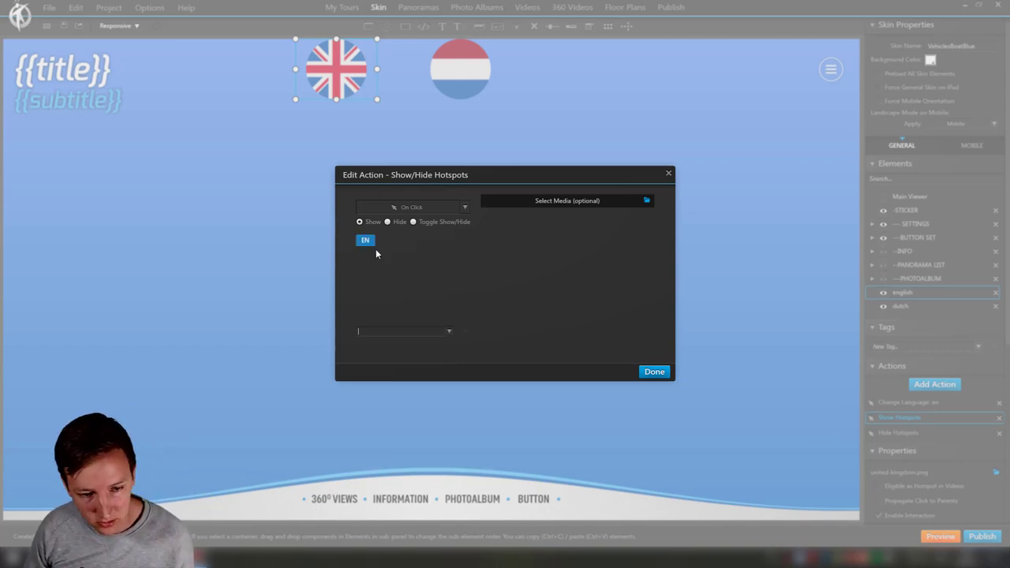
click(654, 372)
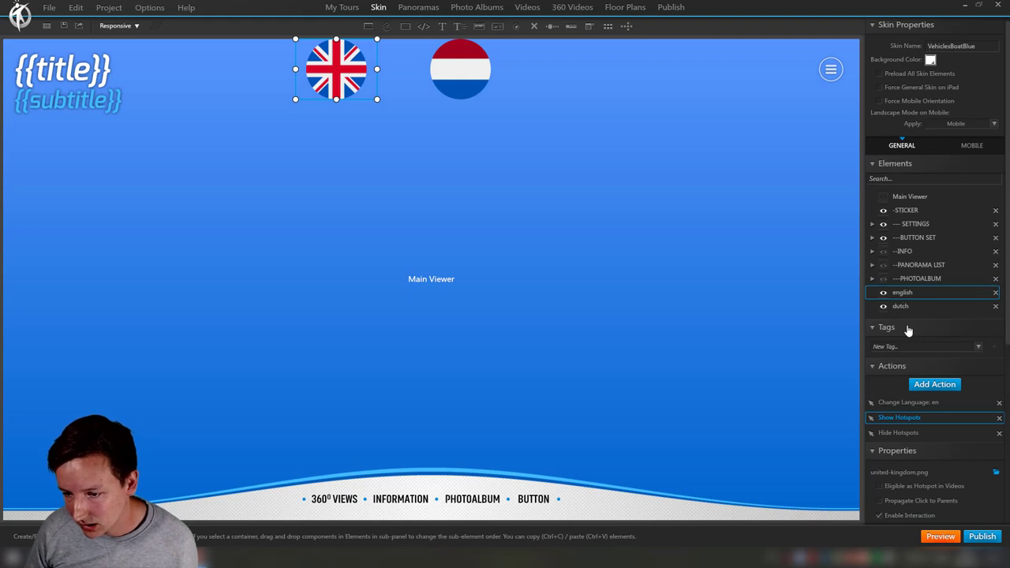
Step: Replace the EN tag with NL in the English flag's Hide Hotspots action
double_click(899, 432)
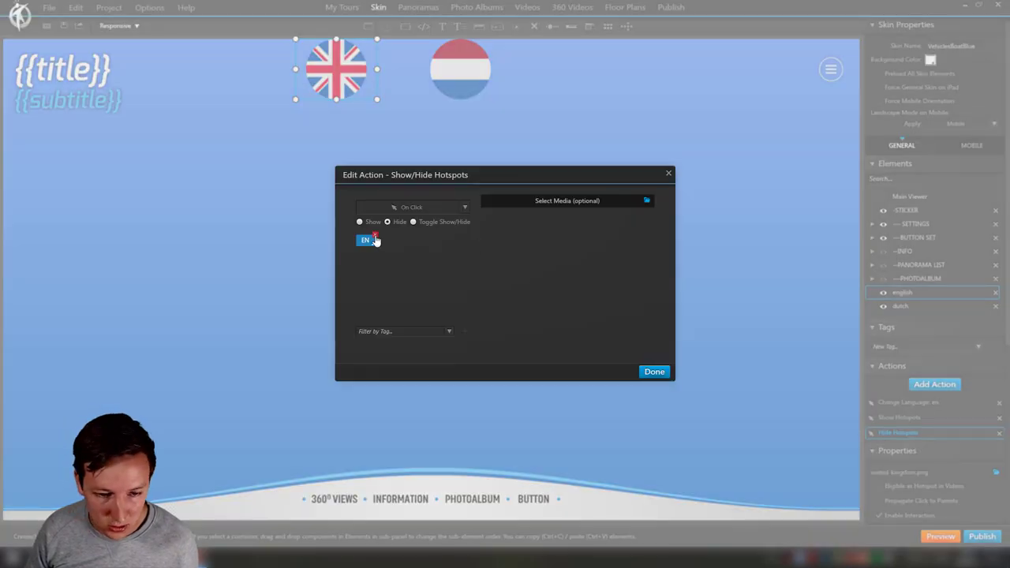
click(376, 236)
click(375, 240)
text(NL)
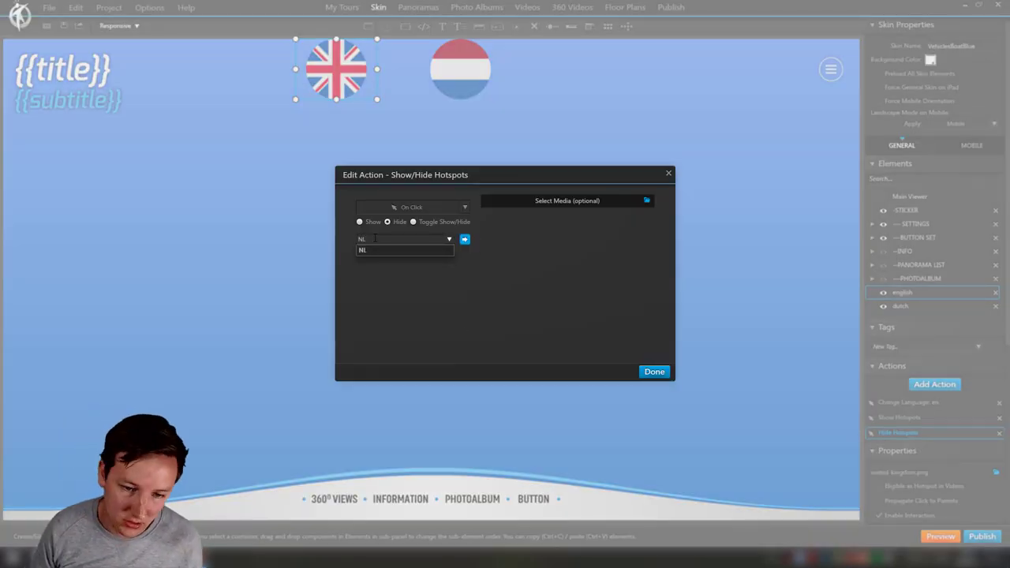
click(374, 251)
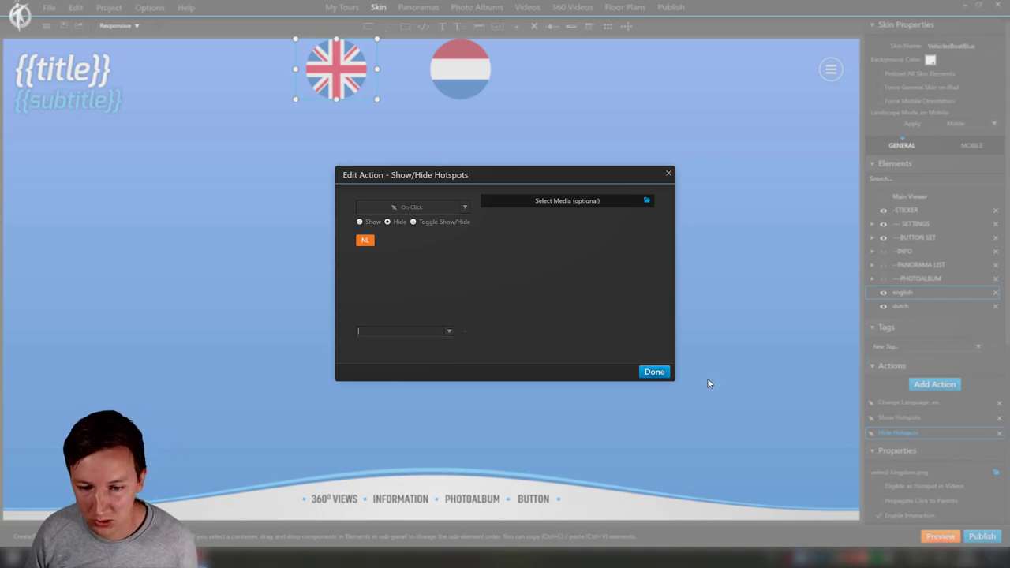
click(661, 373)
Step: Preview the tour in the browser, switch repeatedly between English and Dutch in Venice to check the wall text, and look around the entrance
click(939, 536)
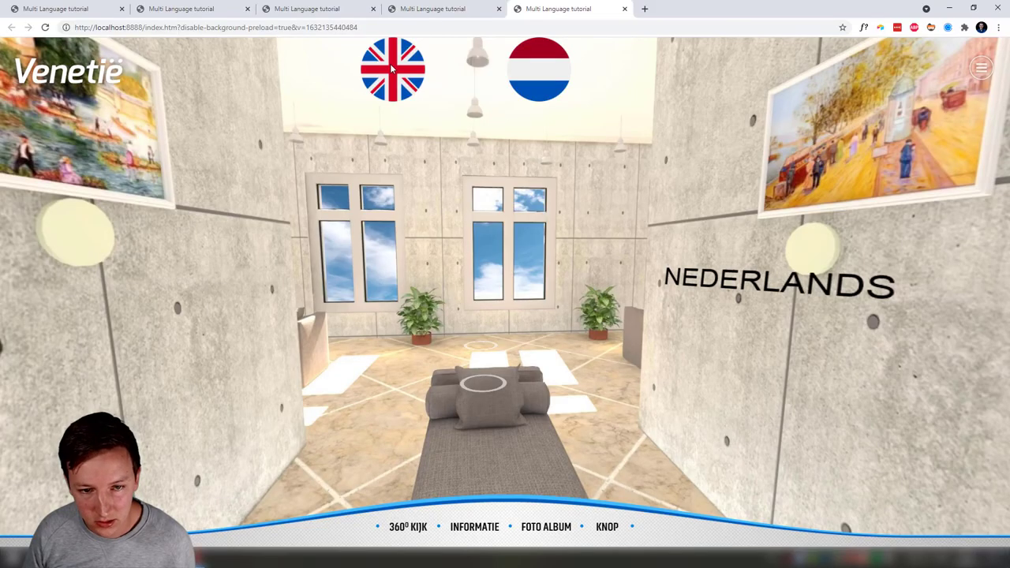
click(395, 69)
click(537, 75)
click(403, 80)
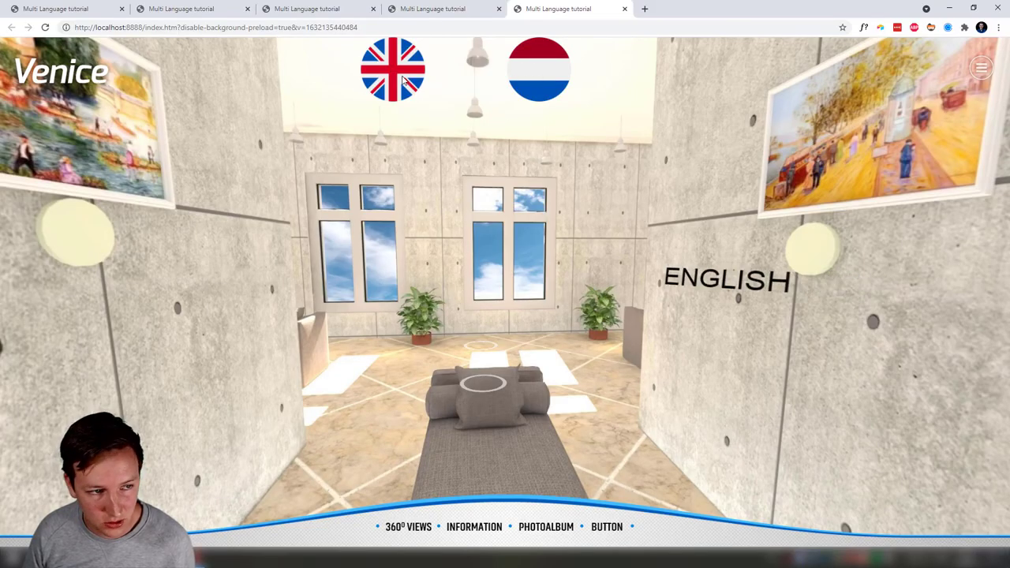
click(552, 84)
click(399, 93)
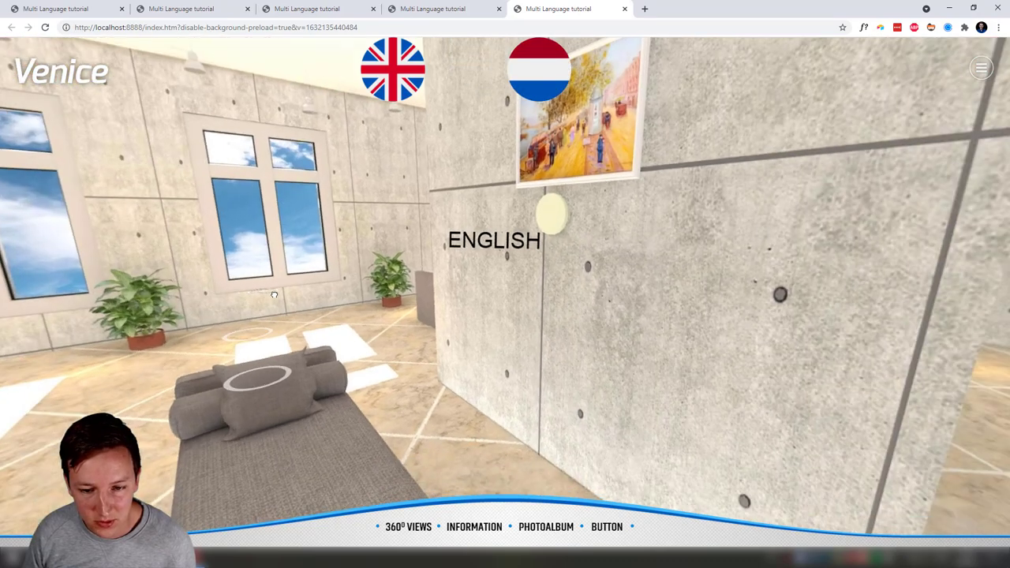
click(546, 73)
click(395, 71)
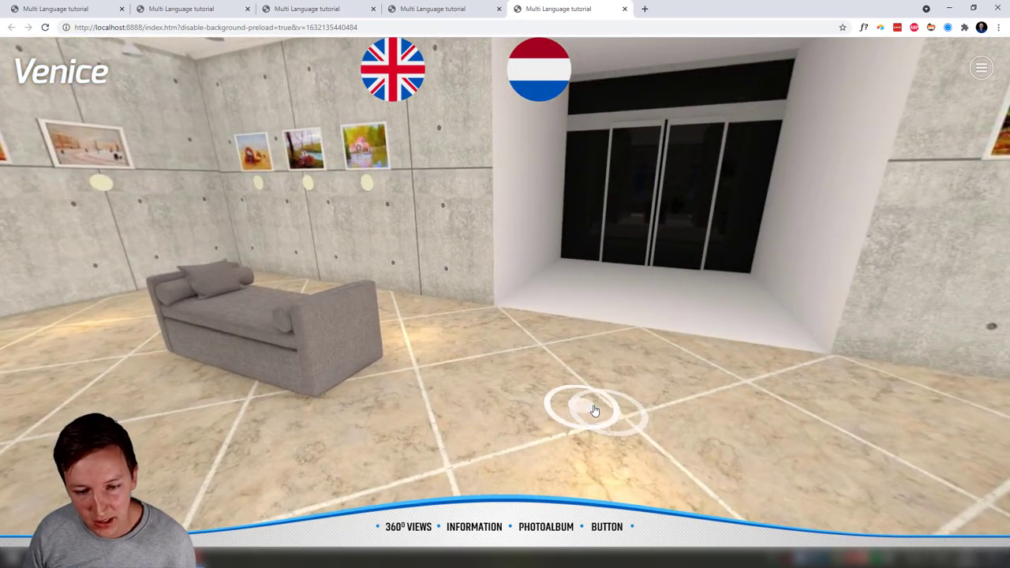
click(582, 406)
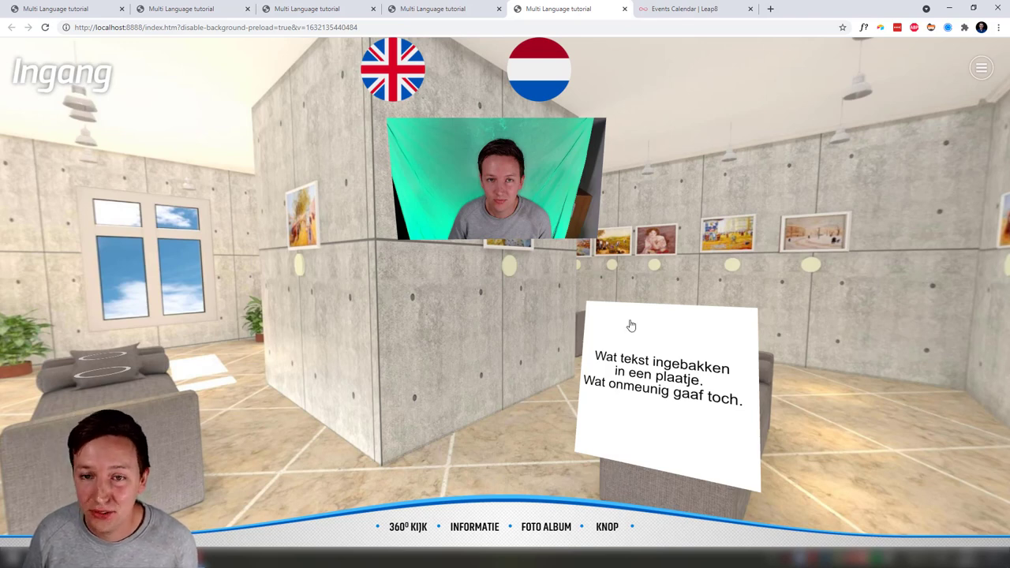
drag(545, 234, 347, 258)
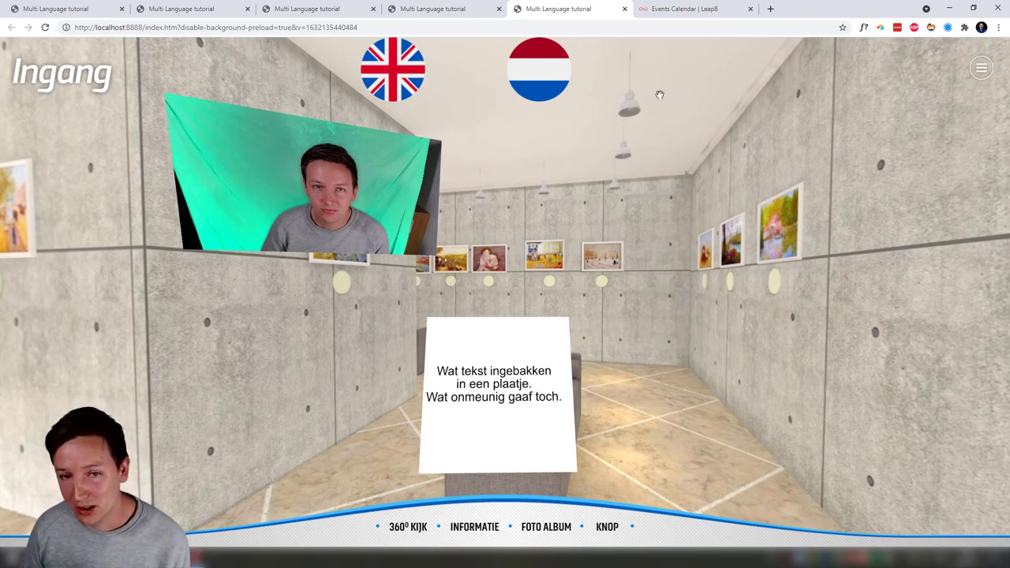
Step: Switch to the Leap8 community page, view the September 24th Leap8 Meetup details in the events calendar, and open the Ask Questions discussion
click(676, 9)
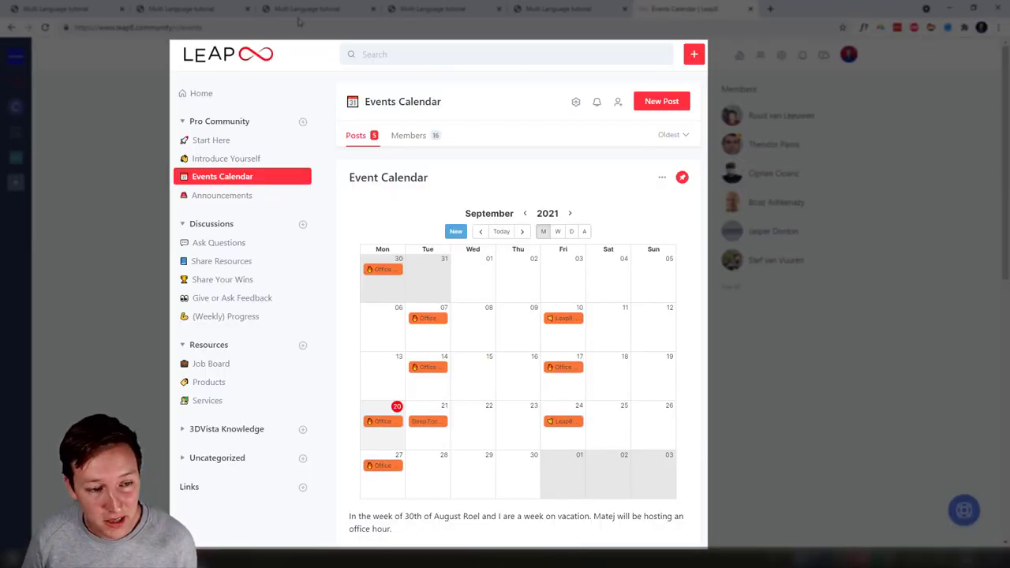
scroll(529, 252, down, 2)
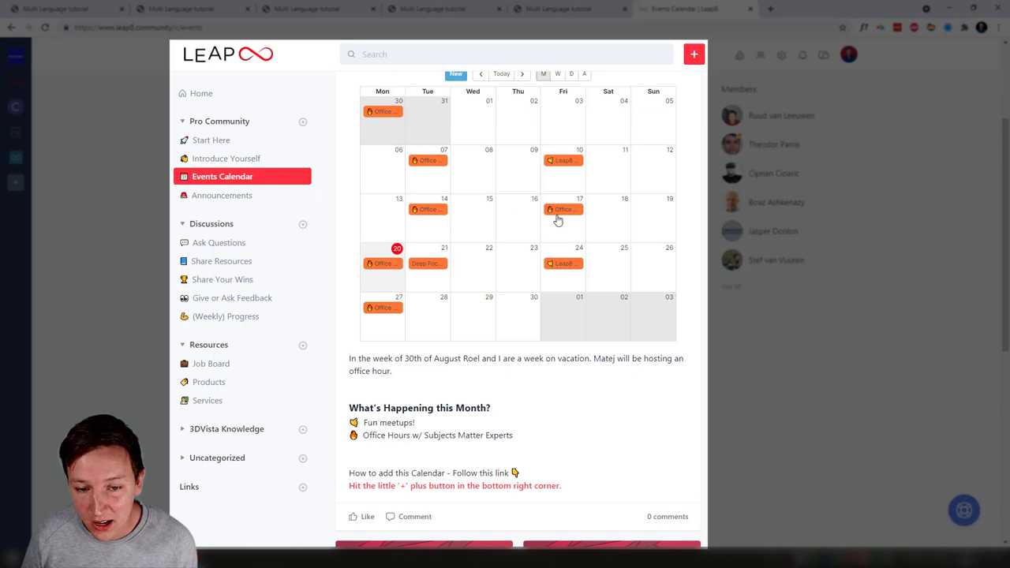
click(560, 265)
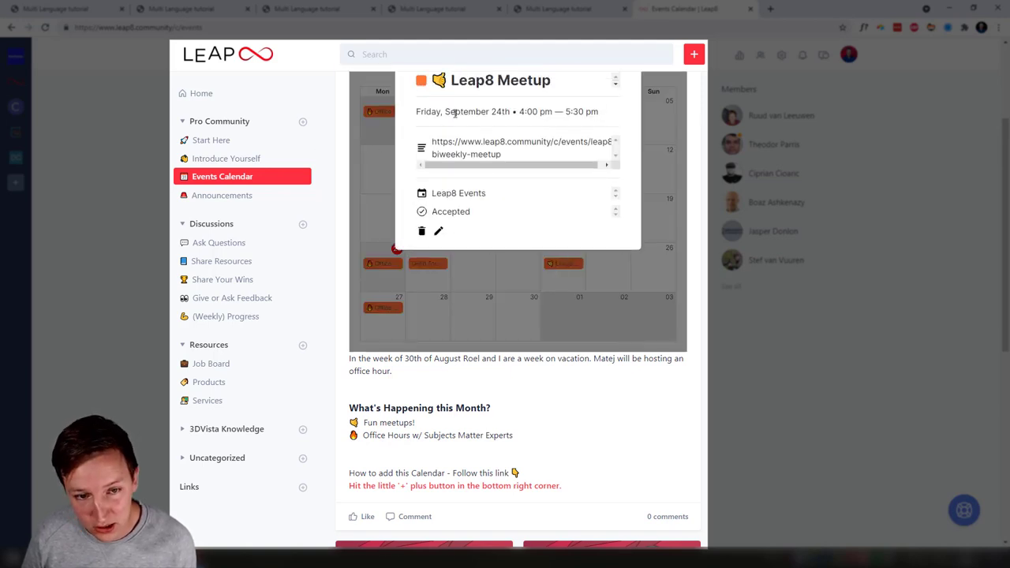
scroll(662, 259, up, 1)
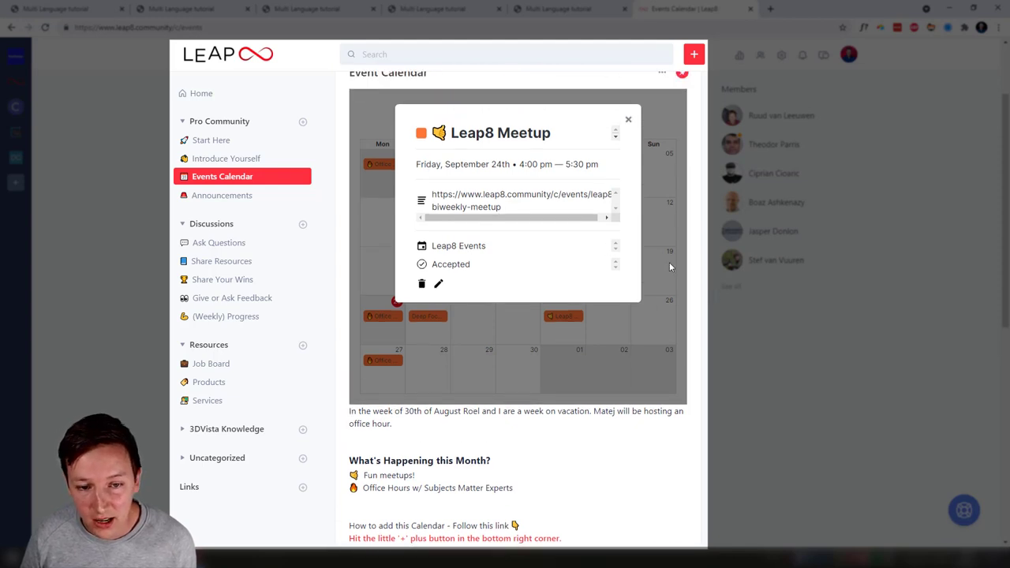
click(627, 120)
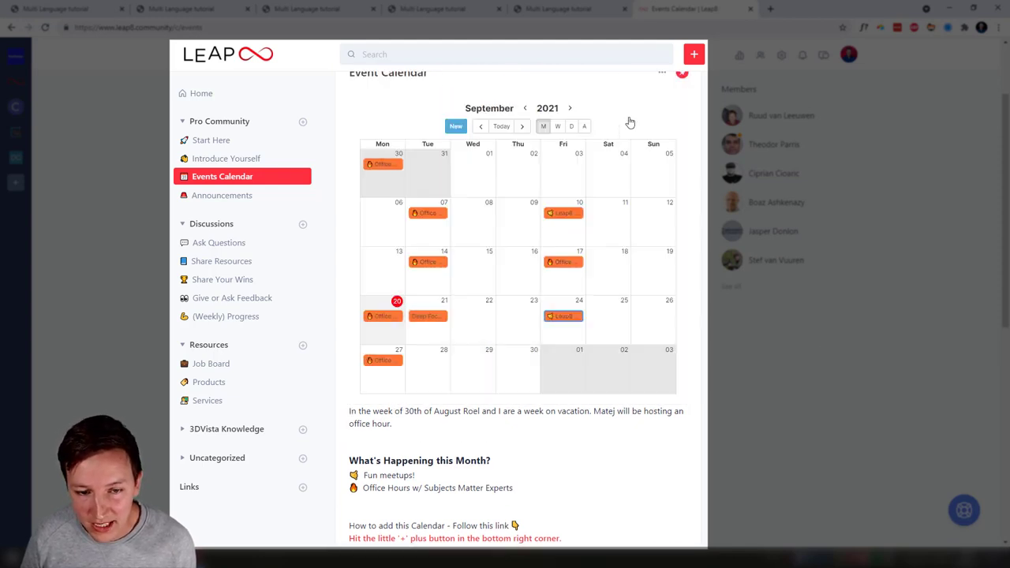
scroll(709, 252, up, 2)
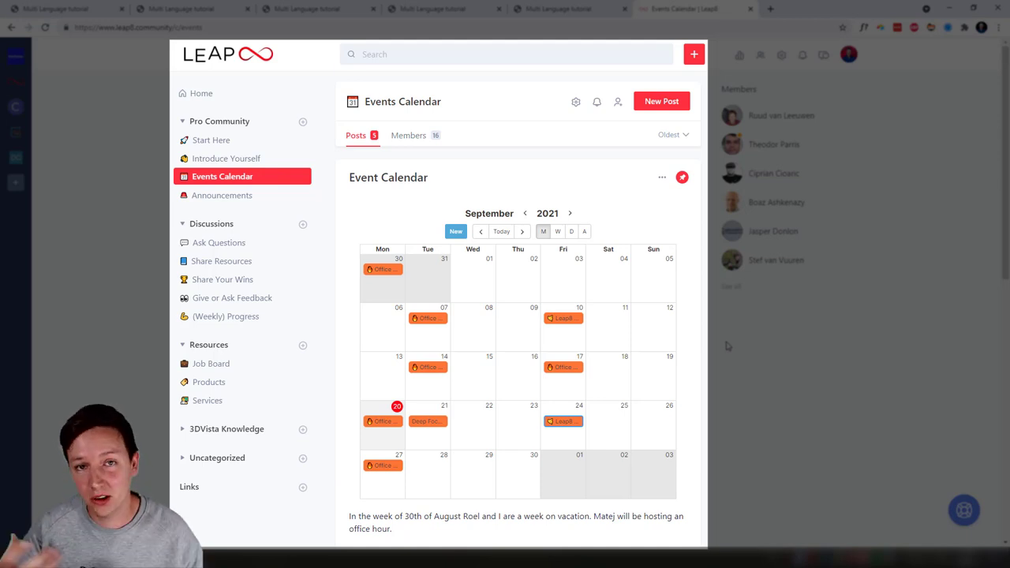
click(218, 242)
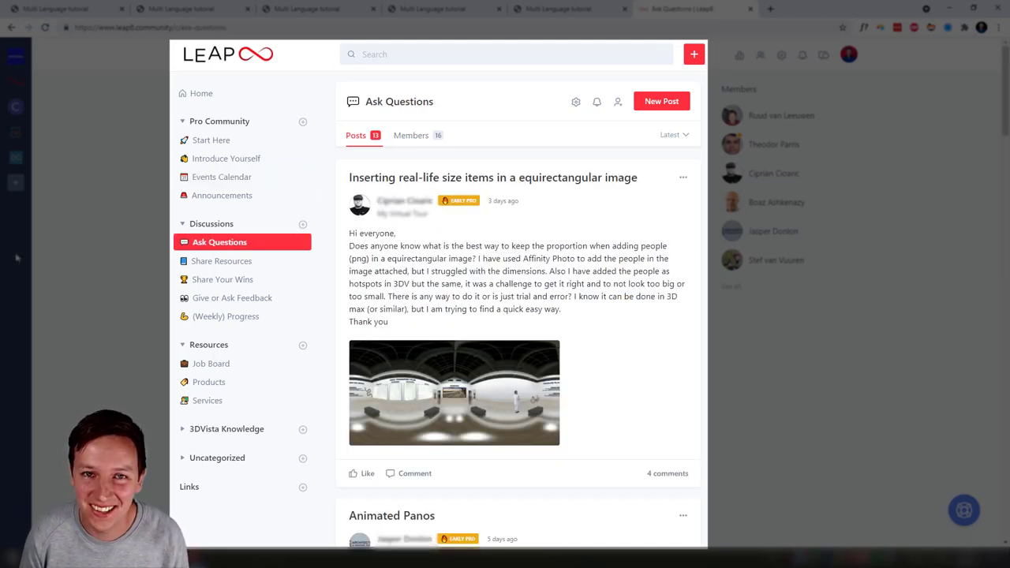